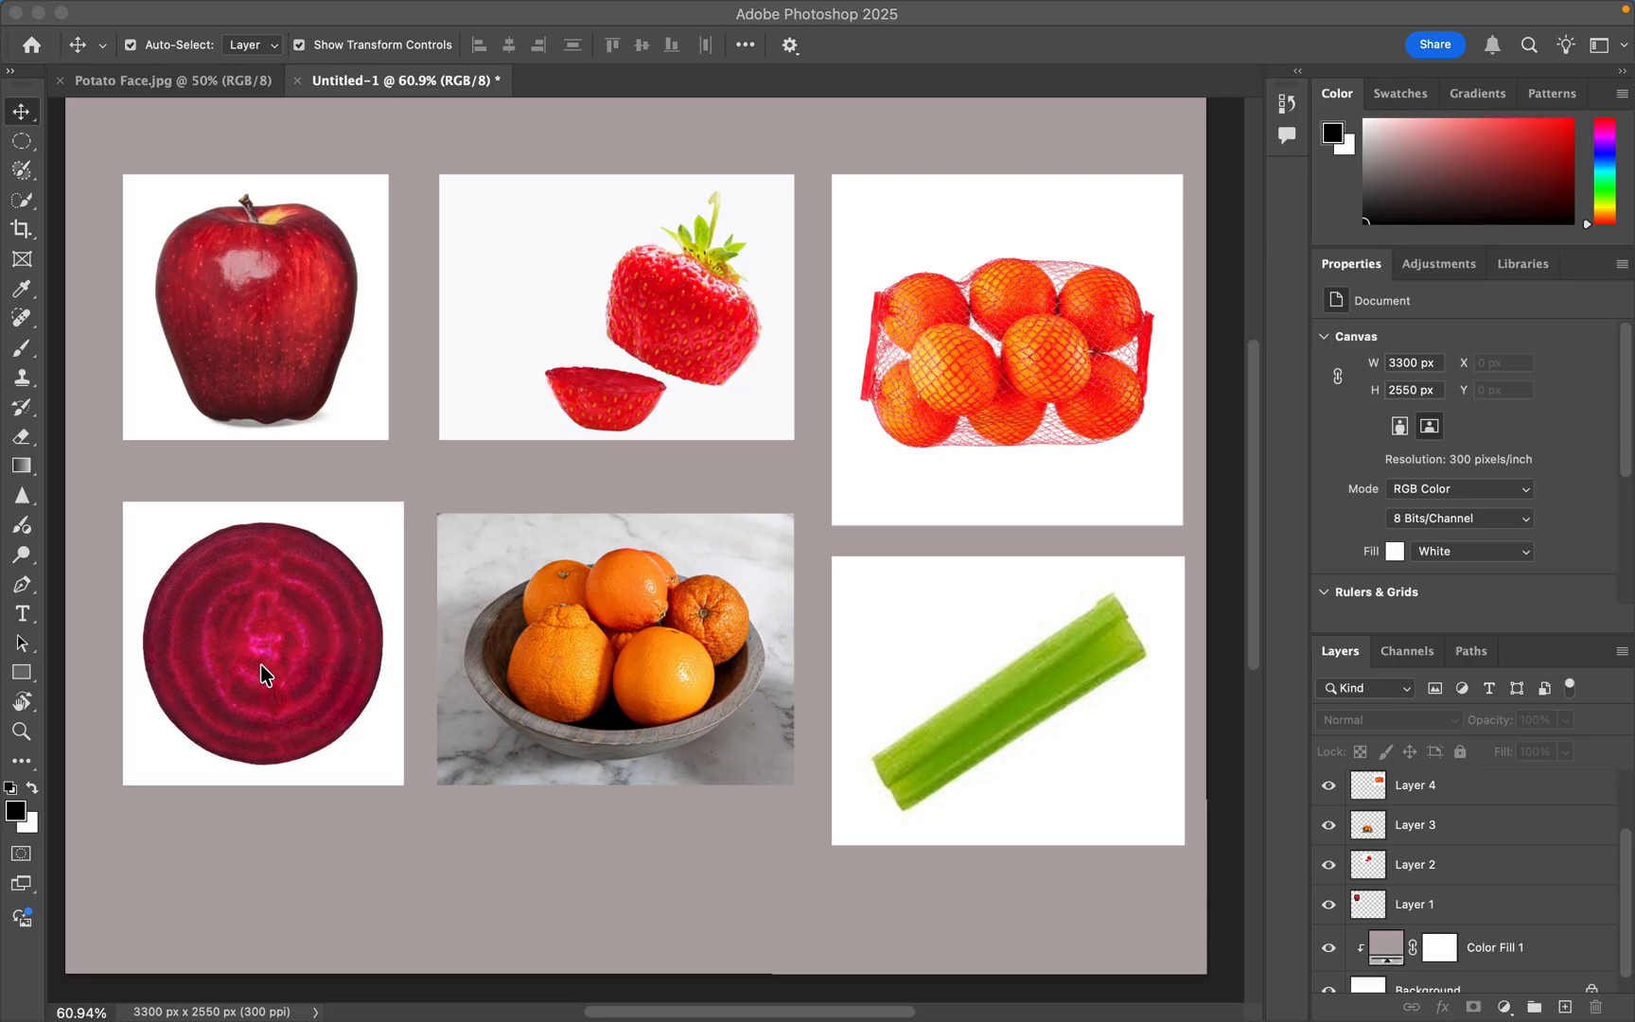
# - Select the round beet slice on Layer 7 with a circular elliptical marquee about 680 px in diameter
pyautogui.scroll(3, 1428, 838)
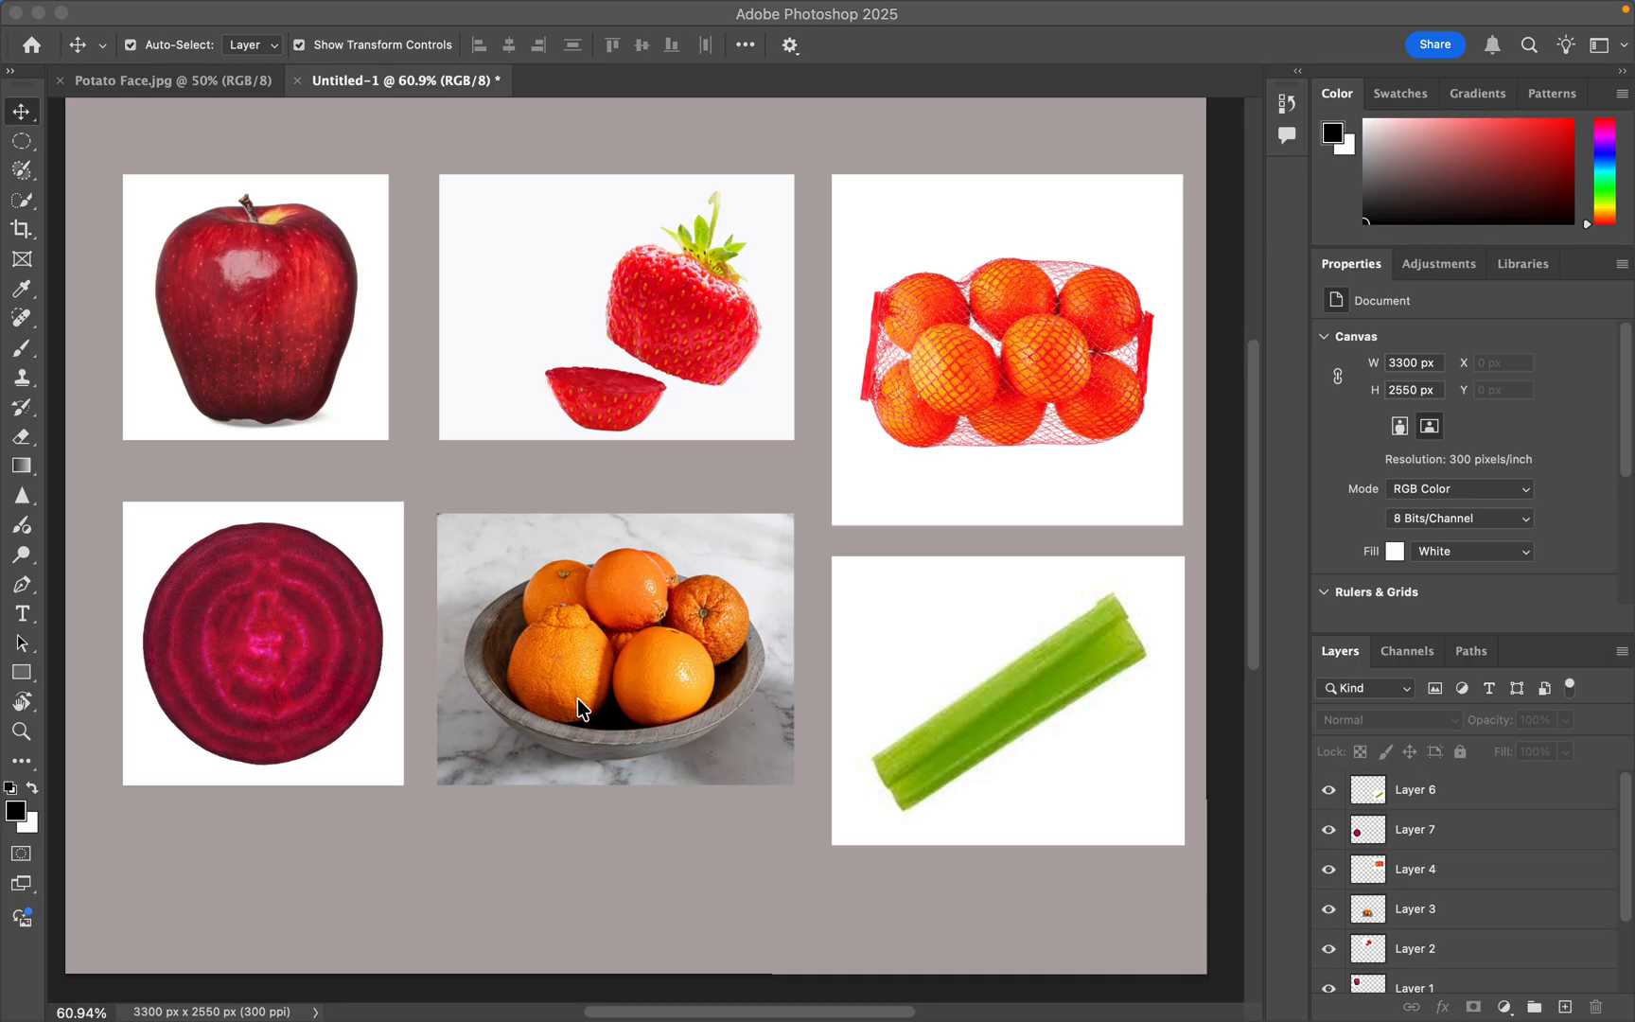
pyautogui.click(1490, 838)
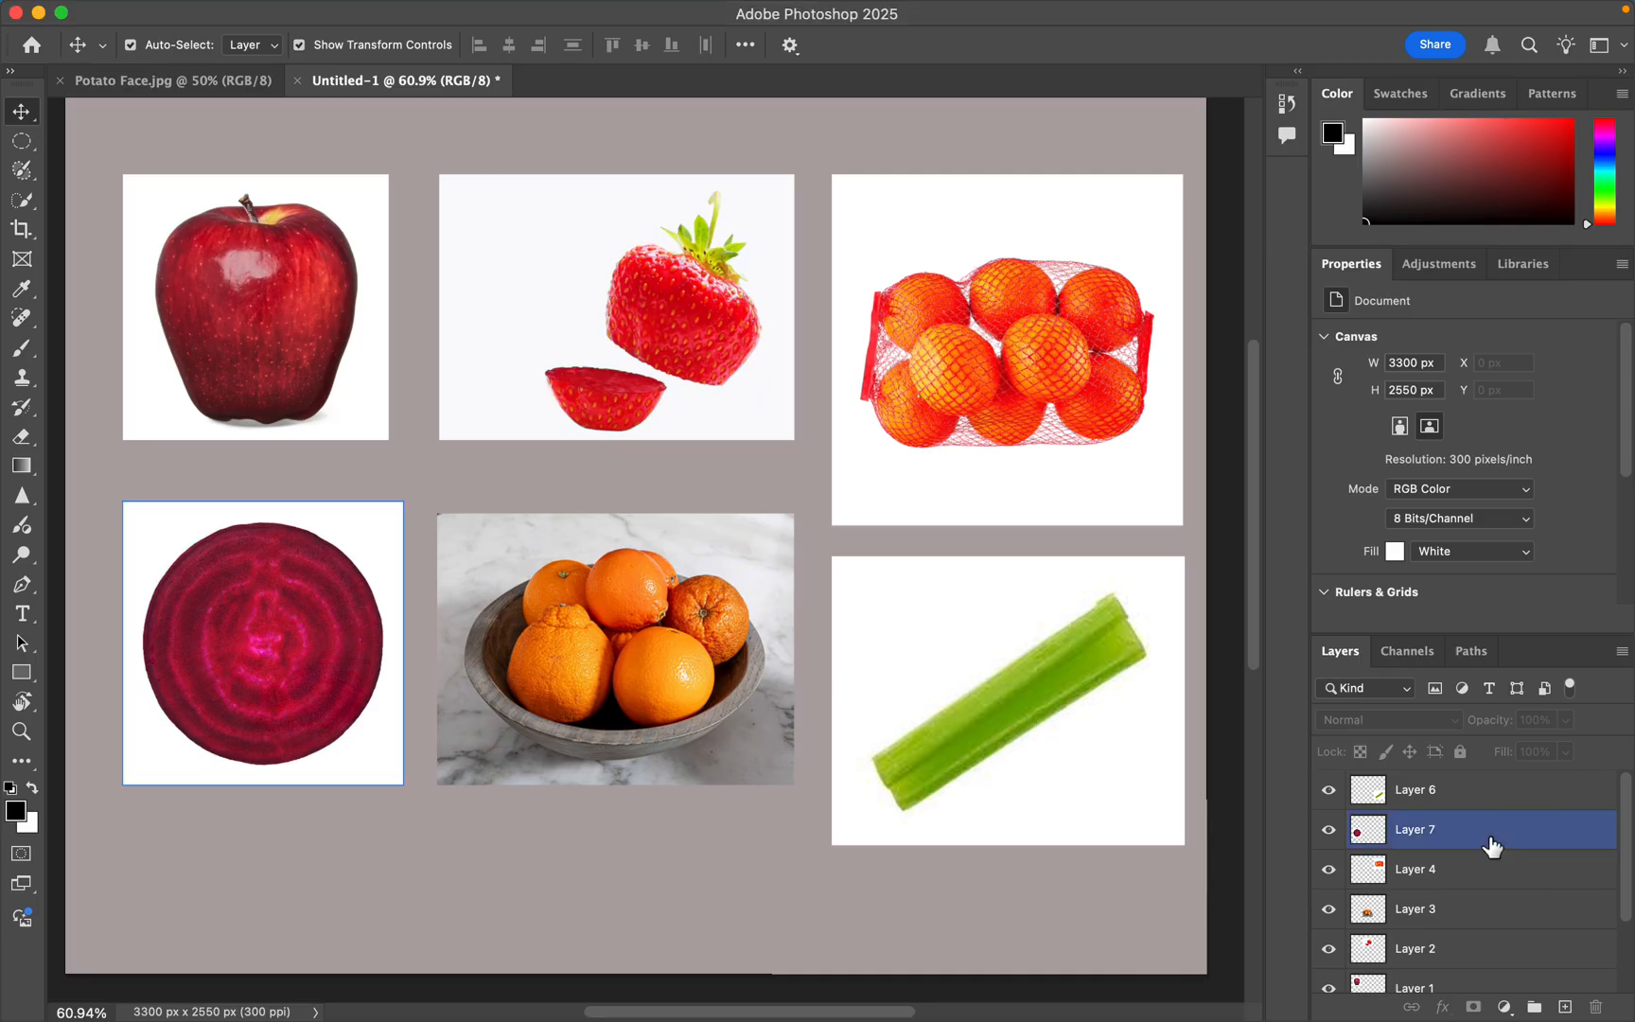
pyautogui.click(256, 647)
pyautogui.click(264, 649)
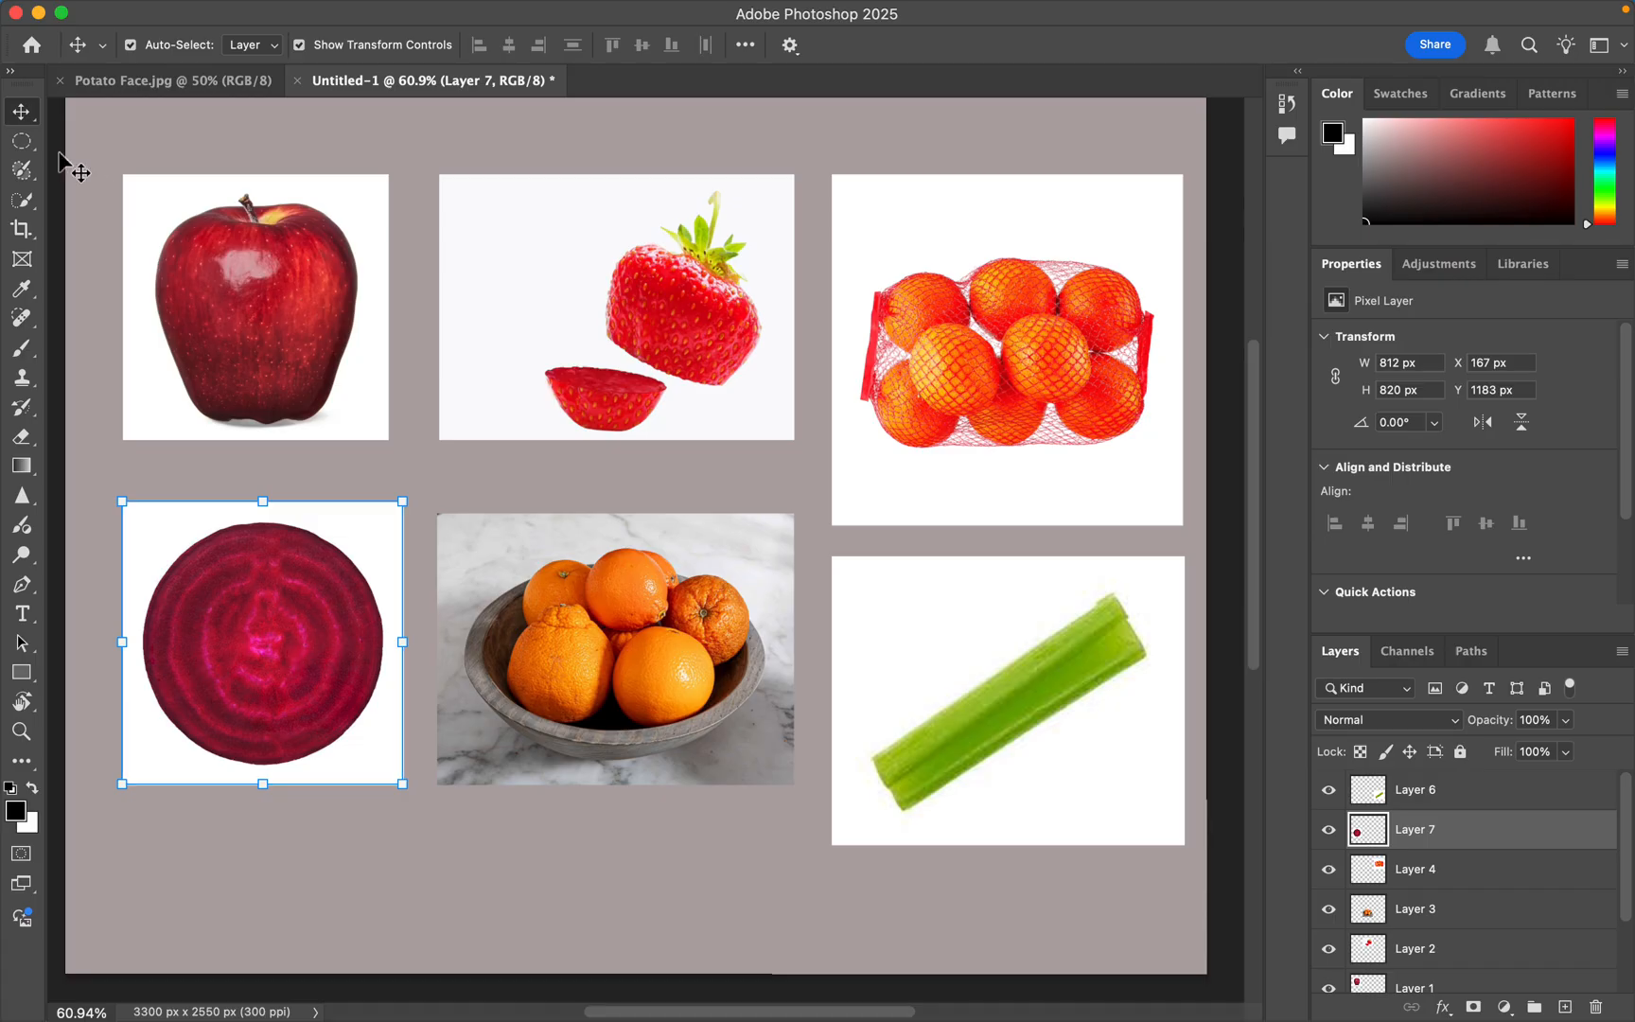
pyautogui.click(22, 145)
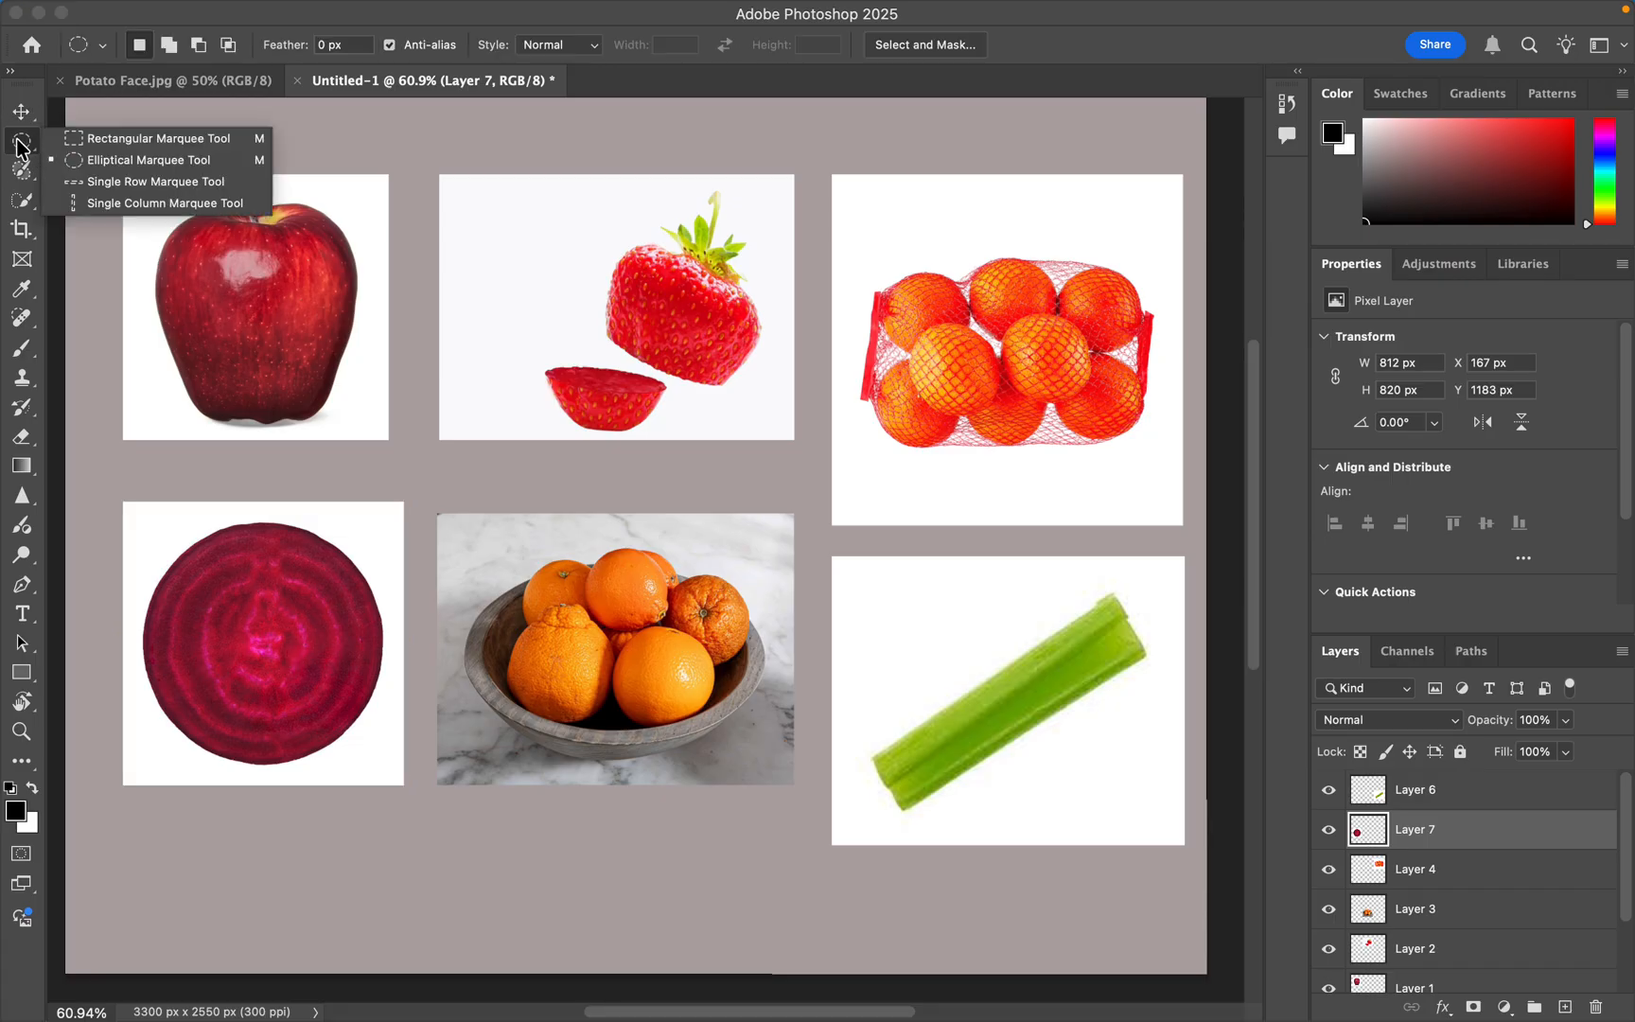
pyautogui.click(121, 163)
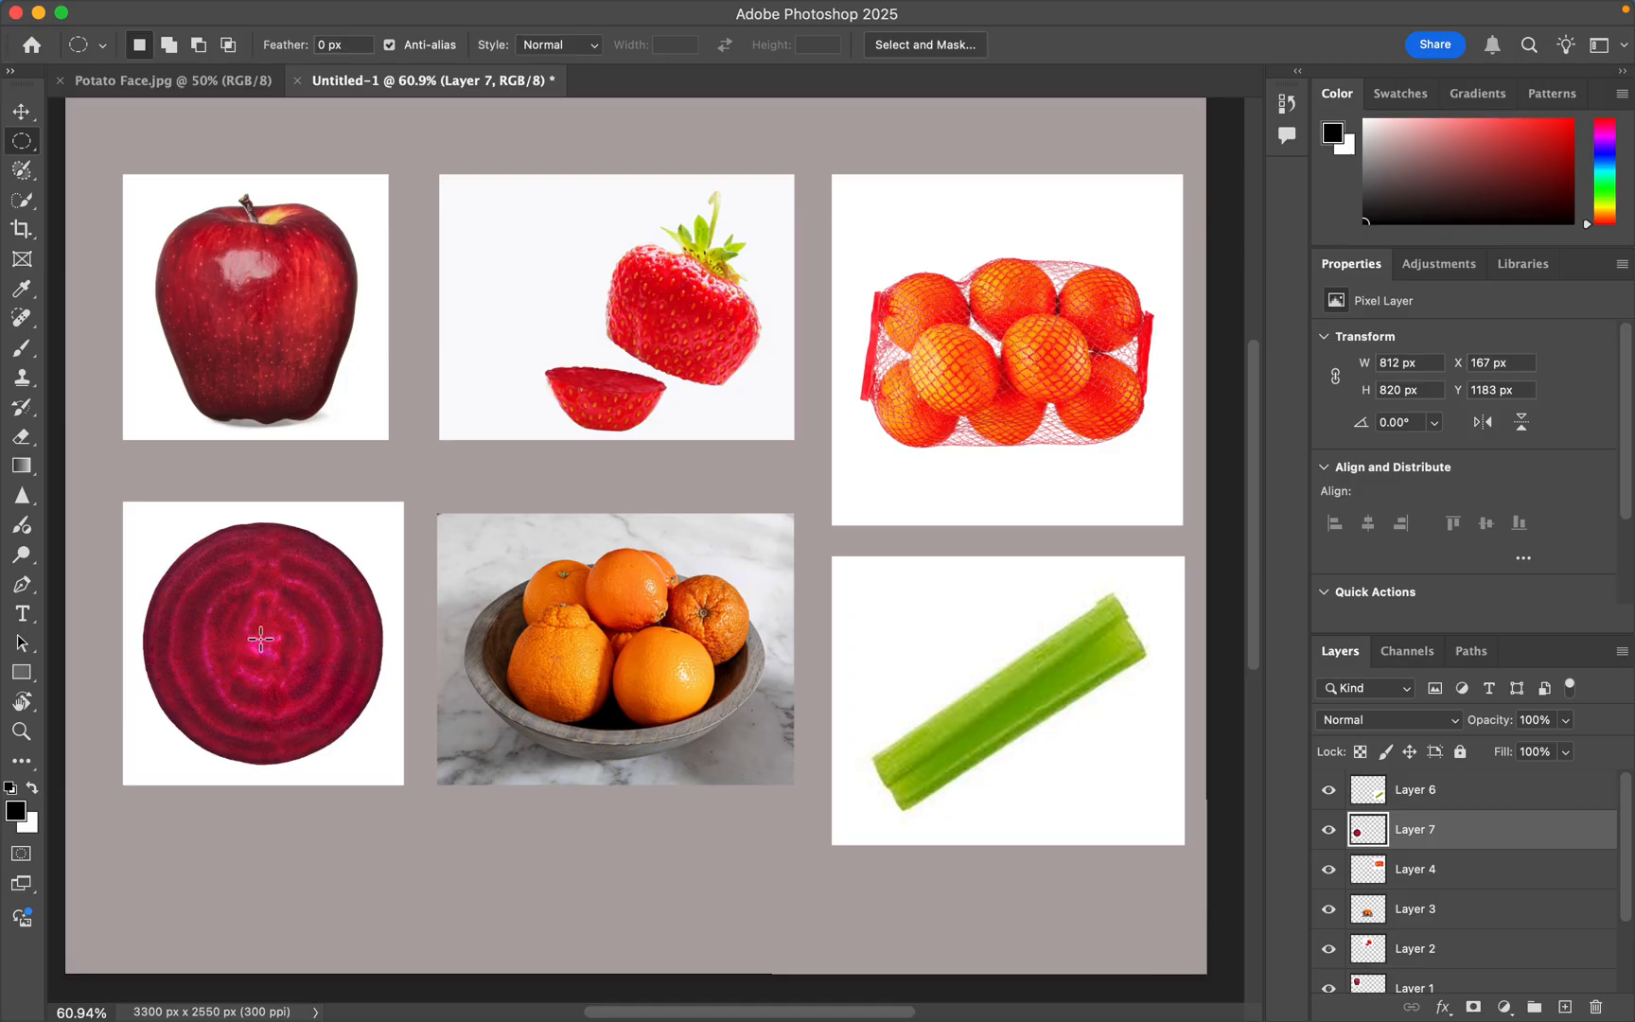
pyautogui.moveTo(242, 605); pyautogui.dragTo(429, 688)
pyautogui.click(427, 685)
pyautogui.moveTo(262, 642); pyautogui.dragTo(422, 758)
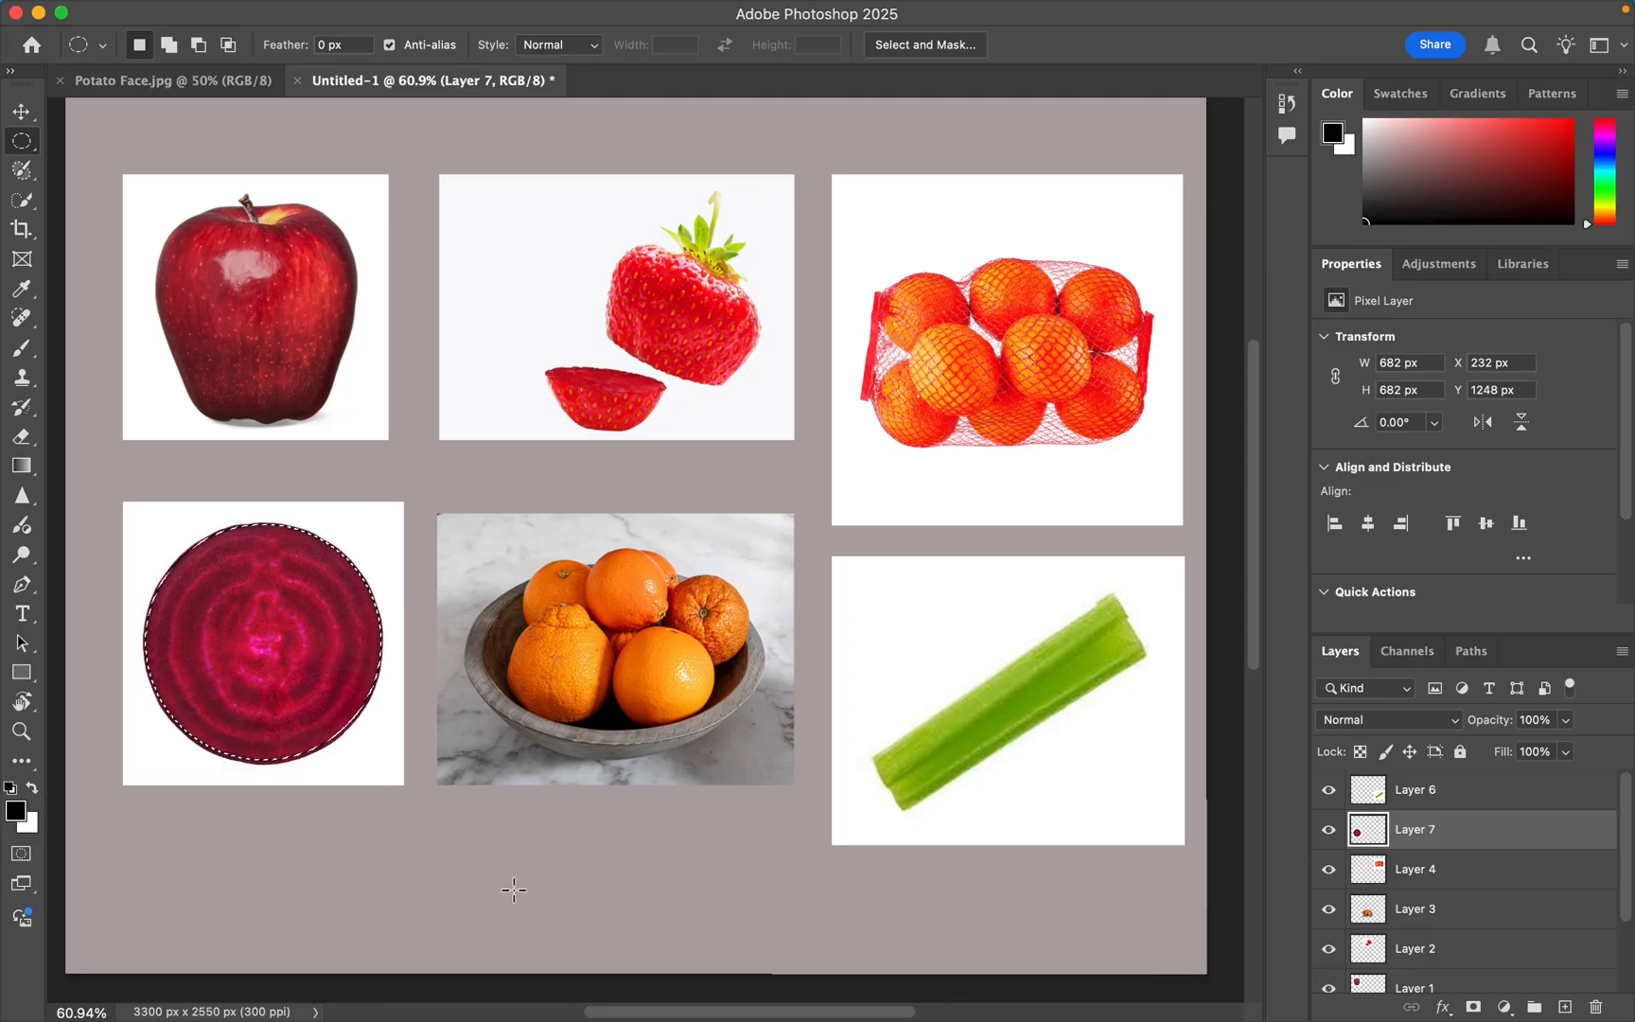
# - Copy the selected beet slice to a new layer and hide the original Layer 7
pyautogui.press('cmd+j')
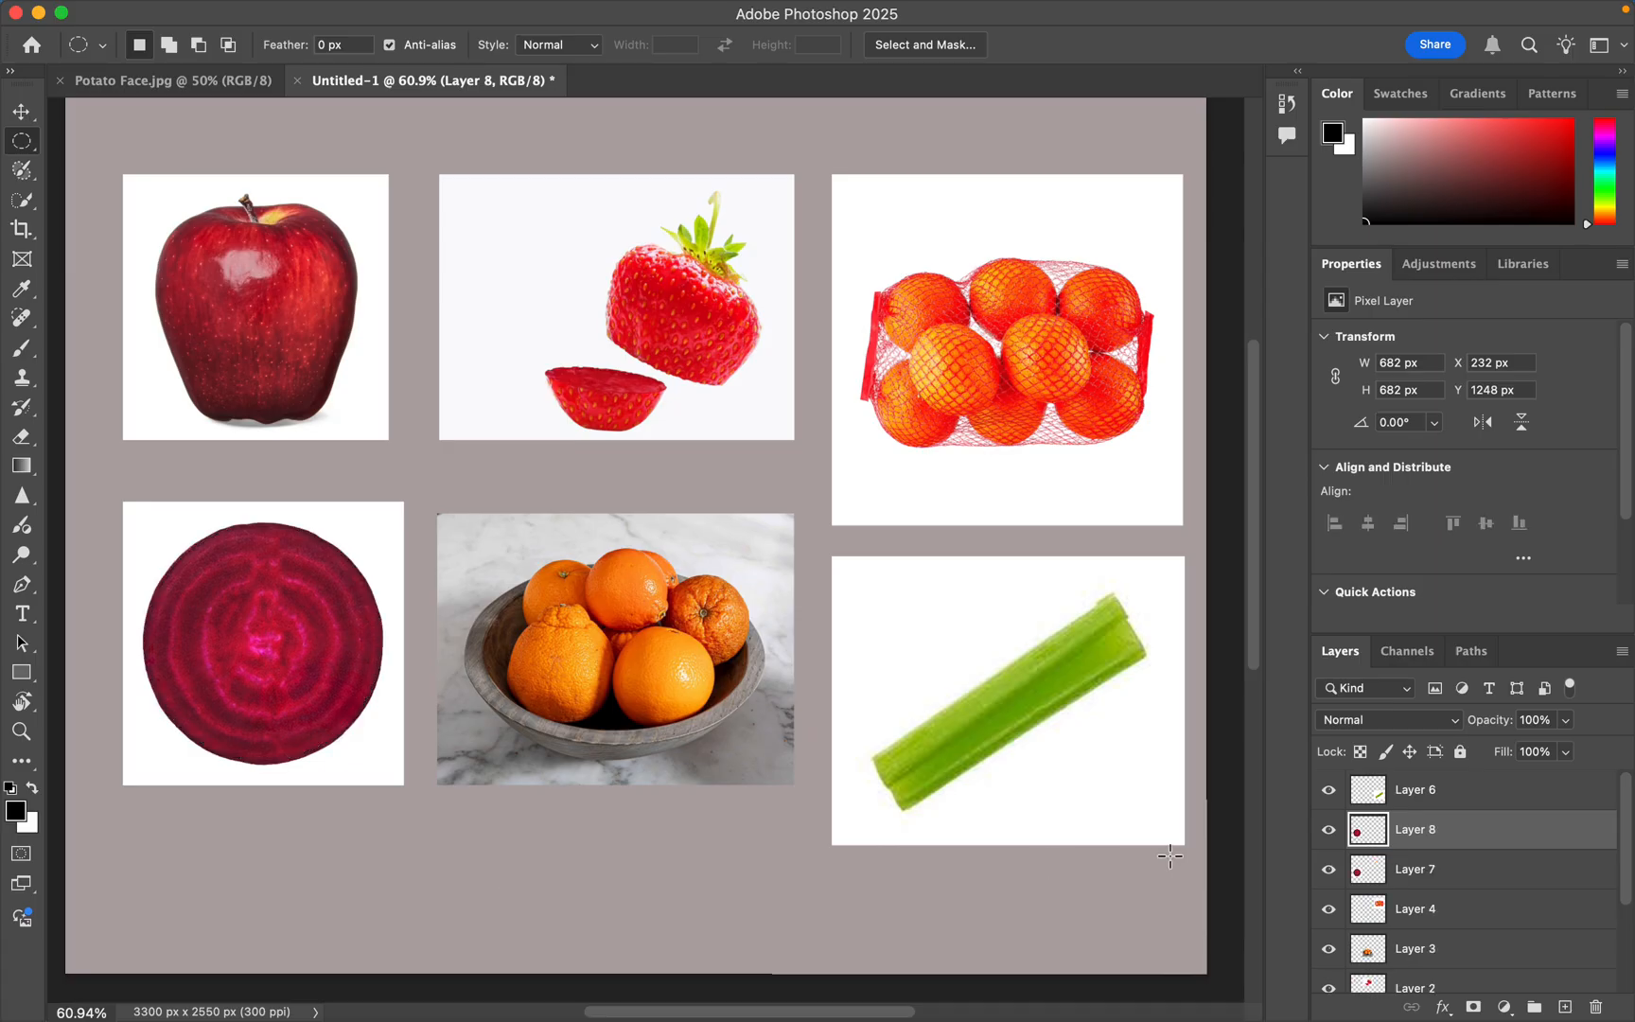
pyautogui.click(1329, 870)
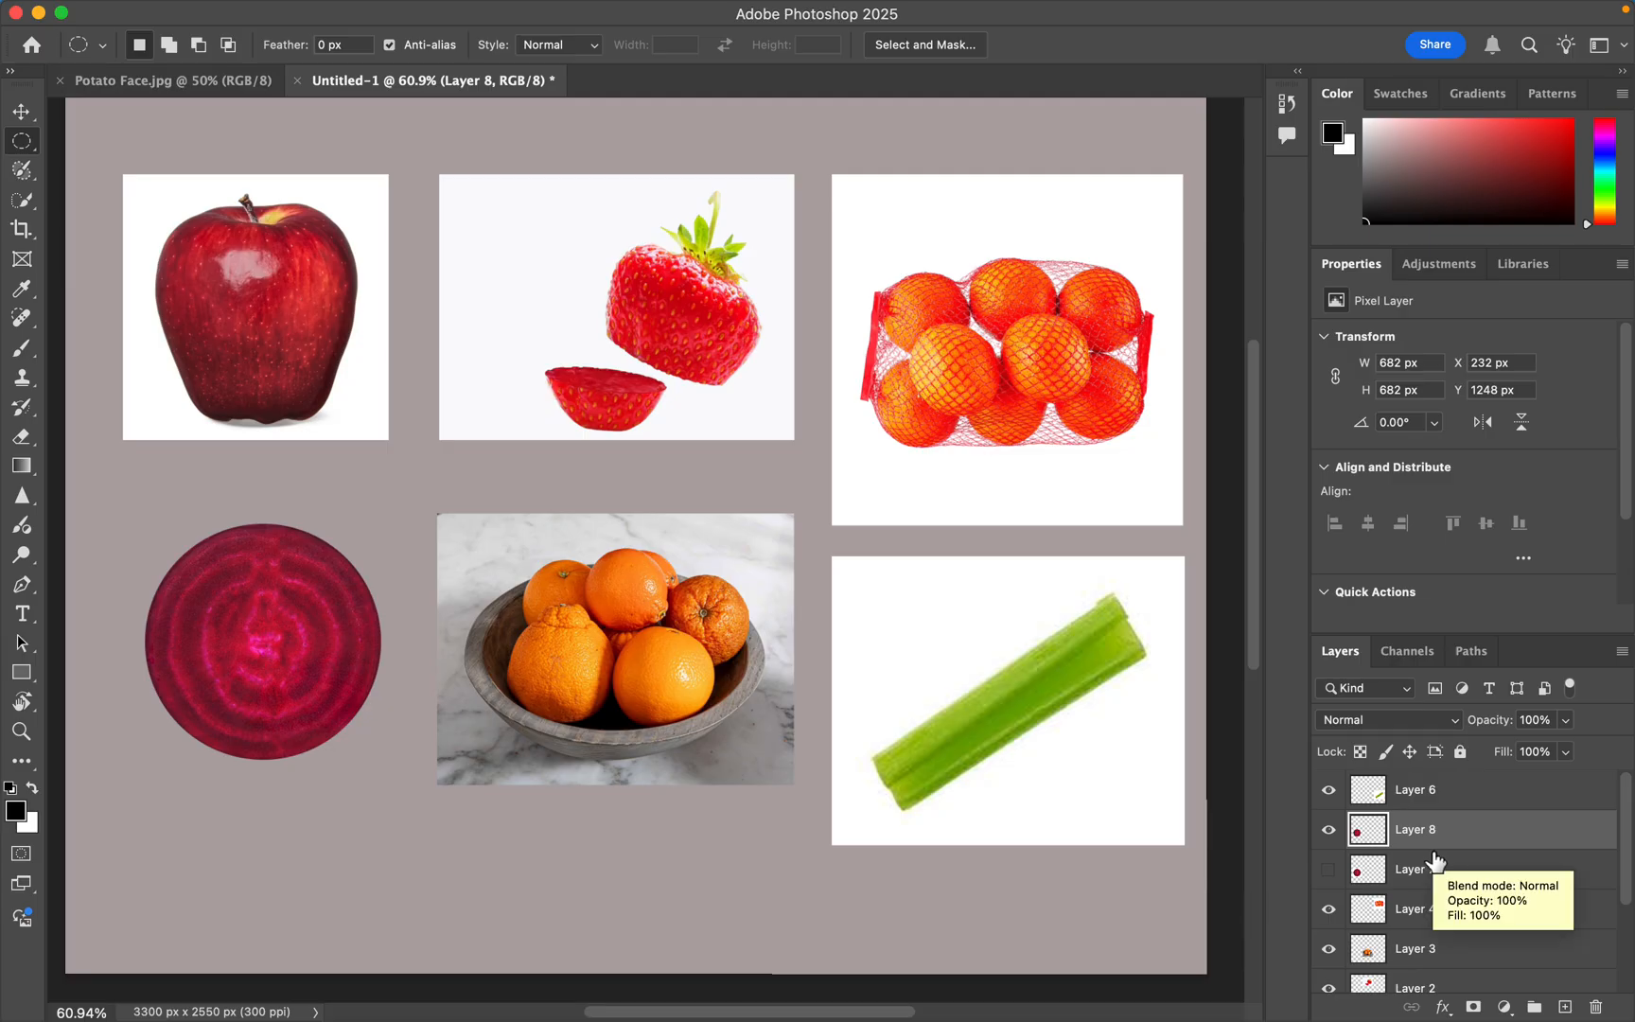
# - Use the Quick Selection tool in add mode to brush a selection over the apple on Layer 1
pyautogui.scroll(3, 782, 674)
pyautogui.hscroll(-3, 782, 674)
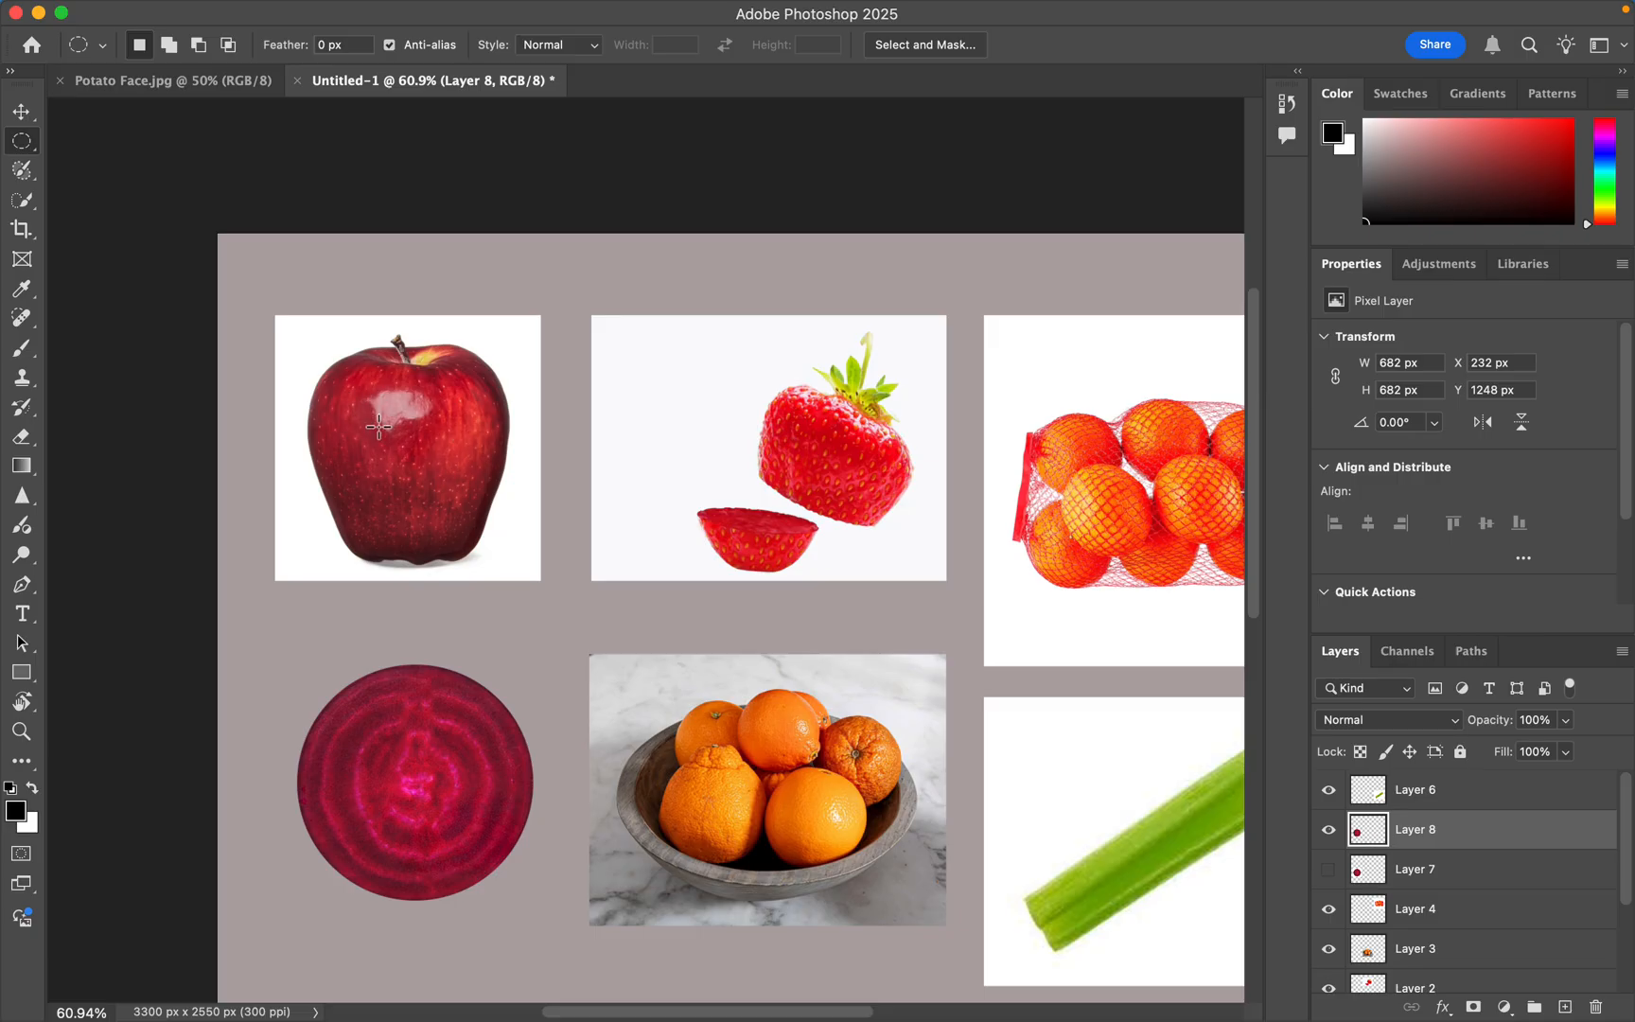
pyautogui.scroll(4, 380, 426)
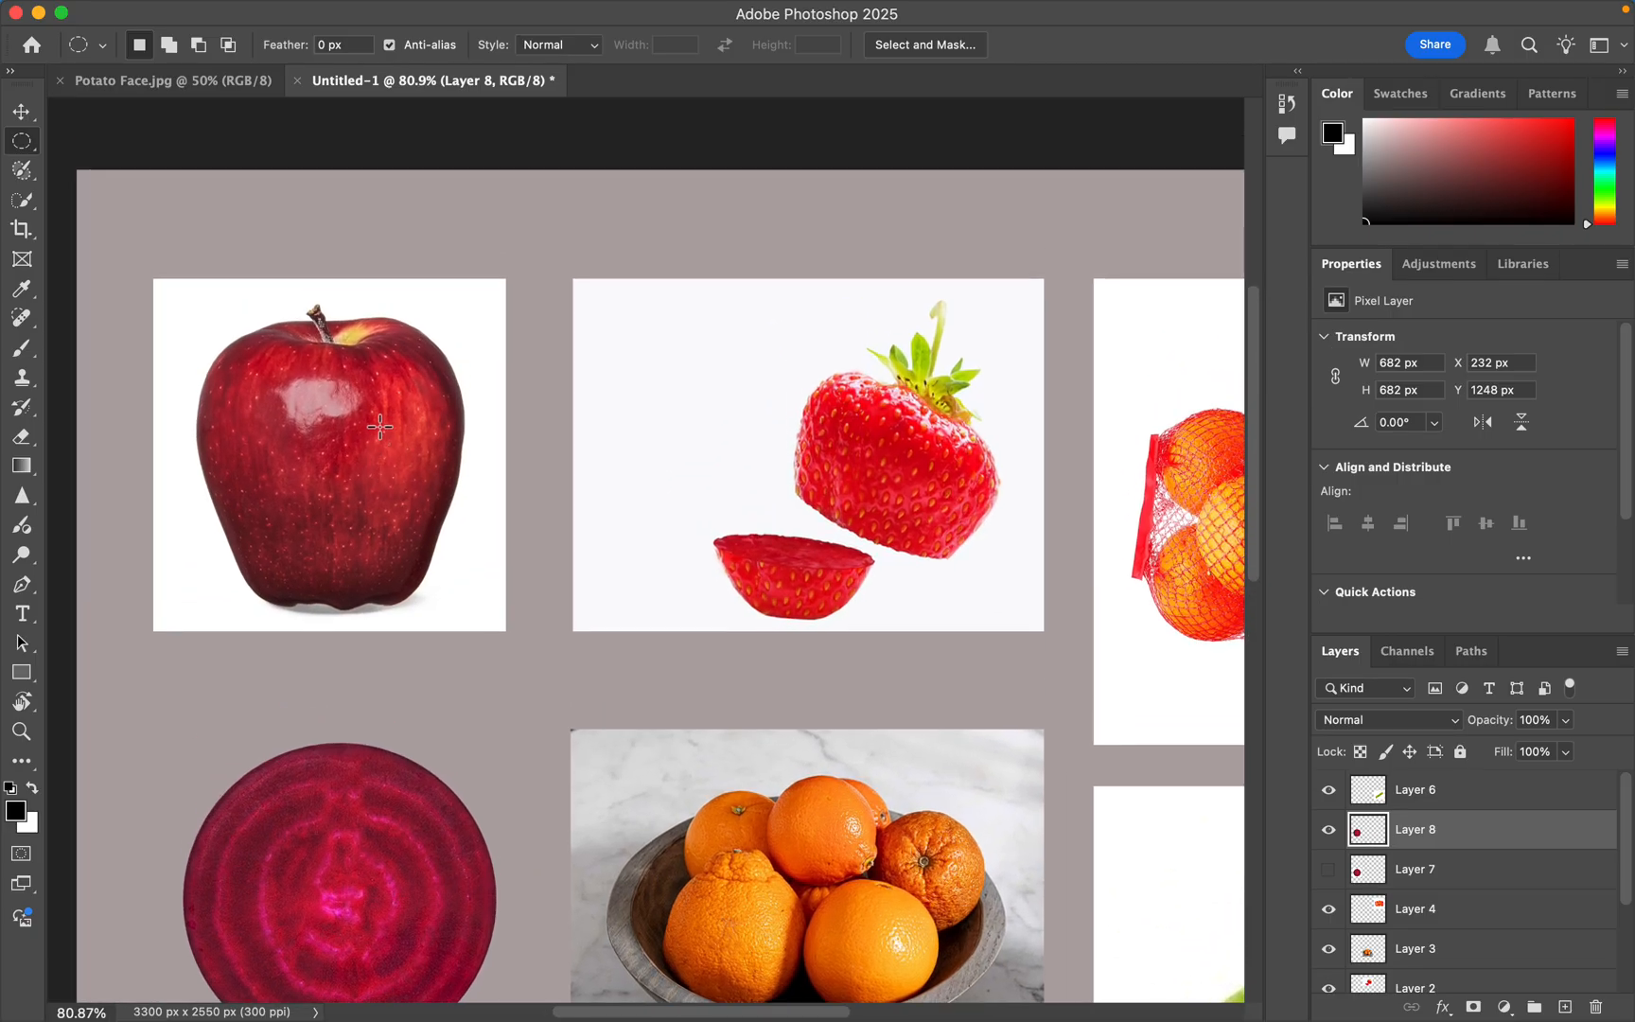
pyautogui.click(22, 203)
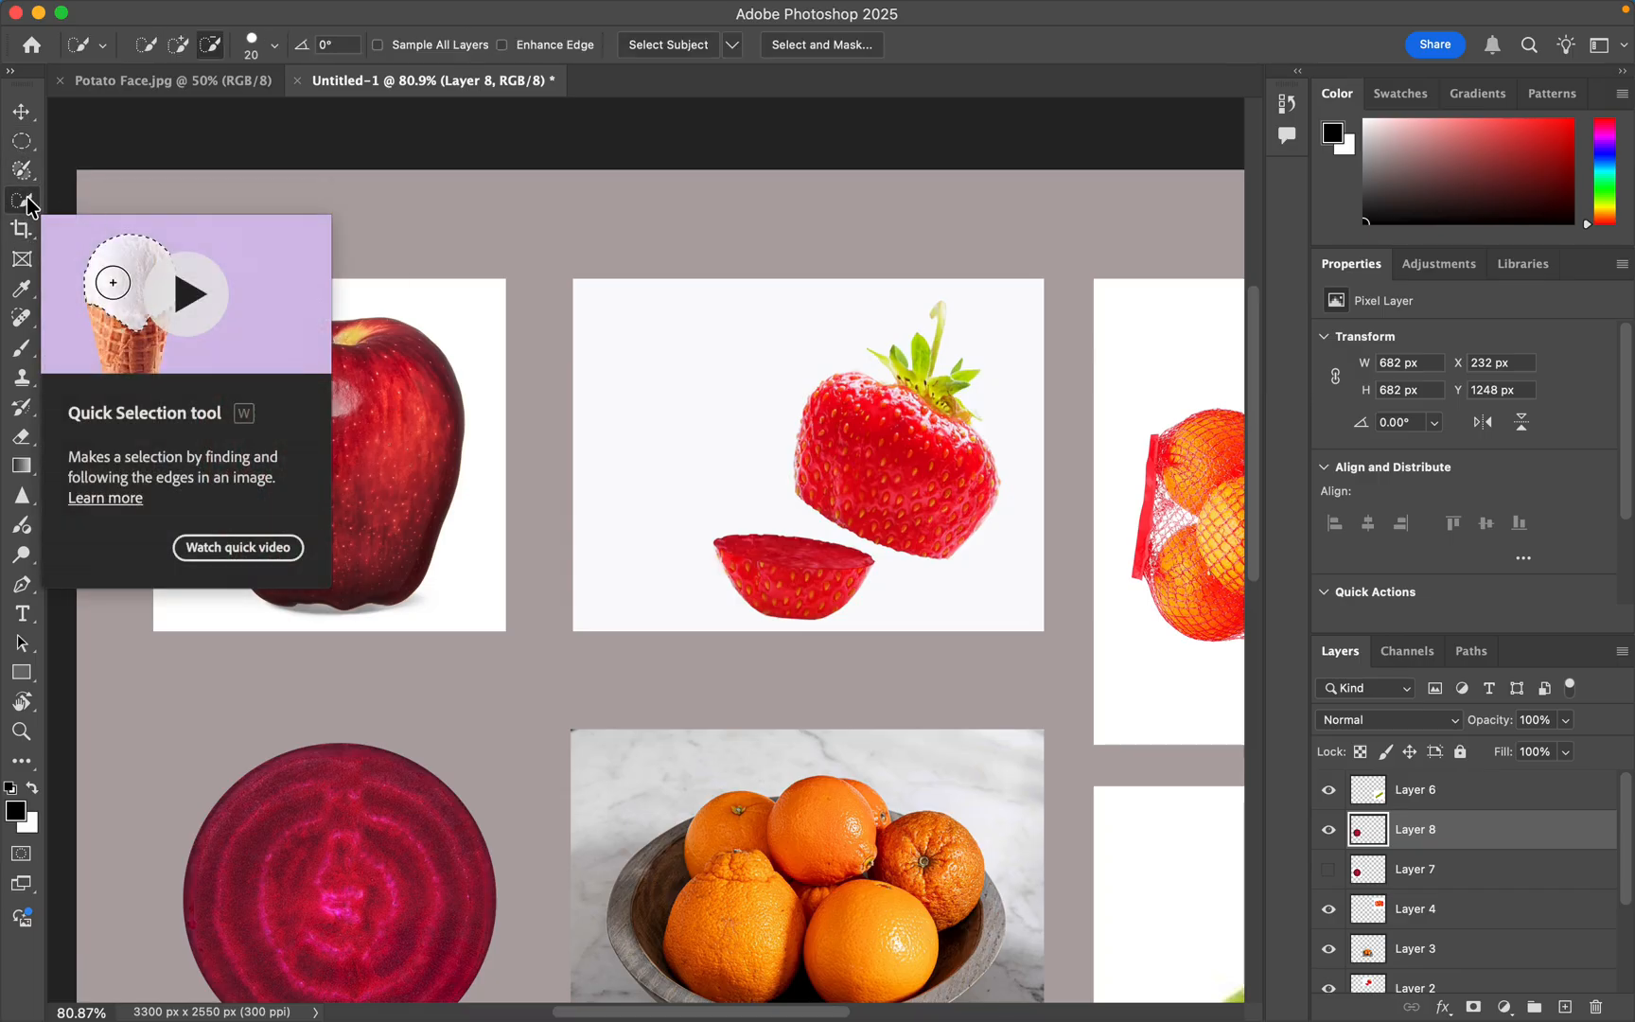
pyautogui.click(23, 202)
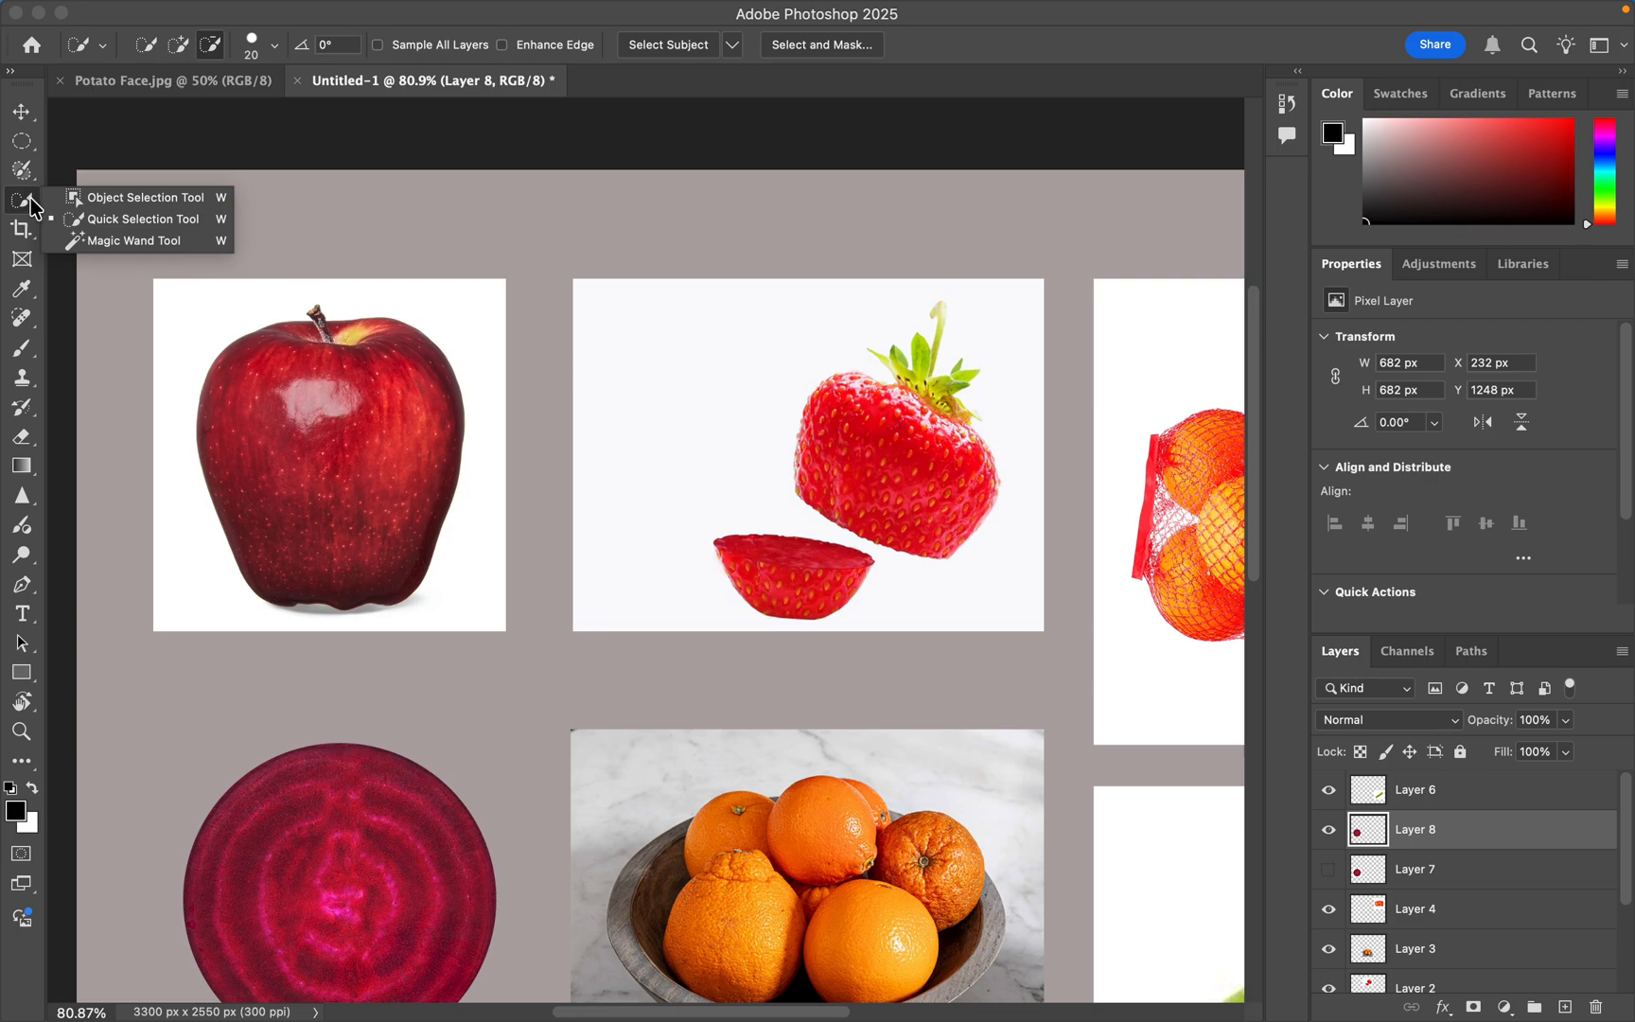
pyautogui.click(114, 220)
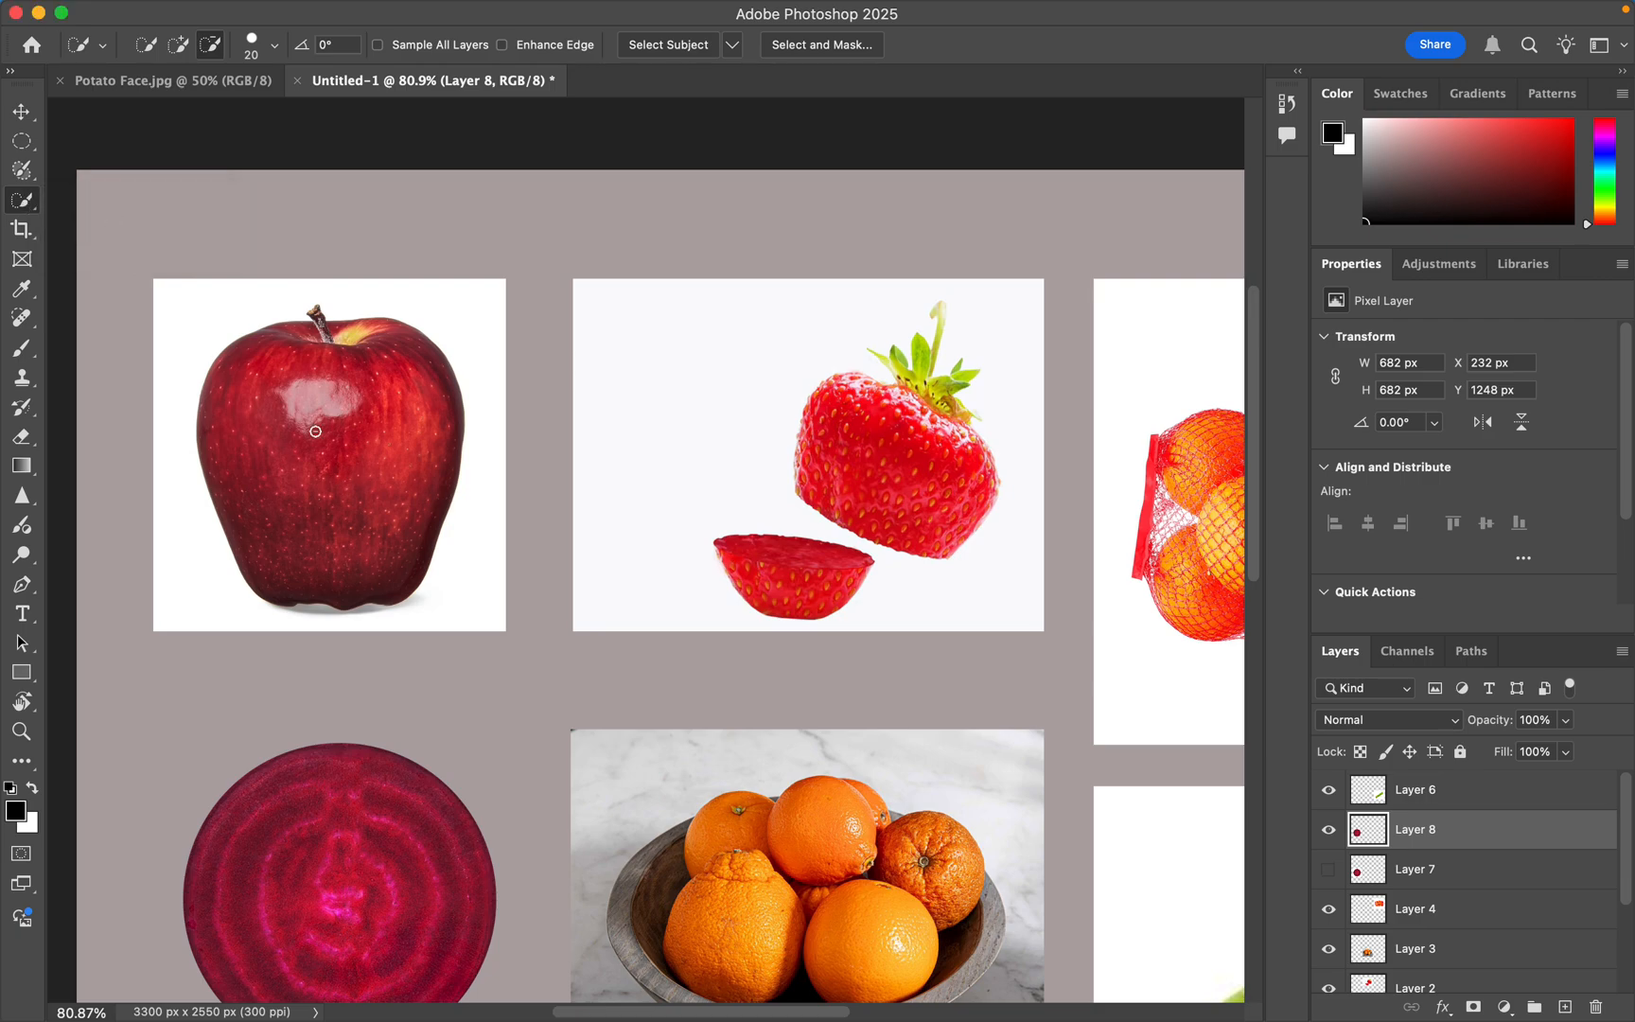
pyautogui.click(180, 46)
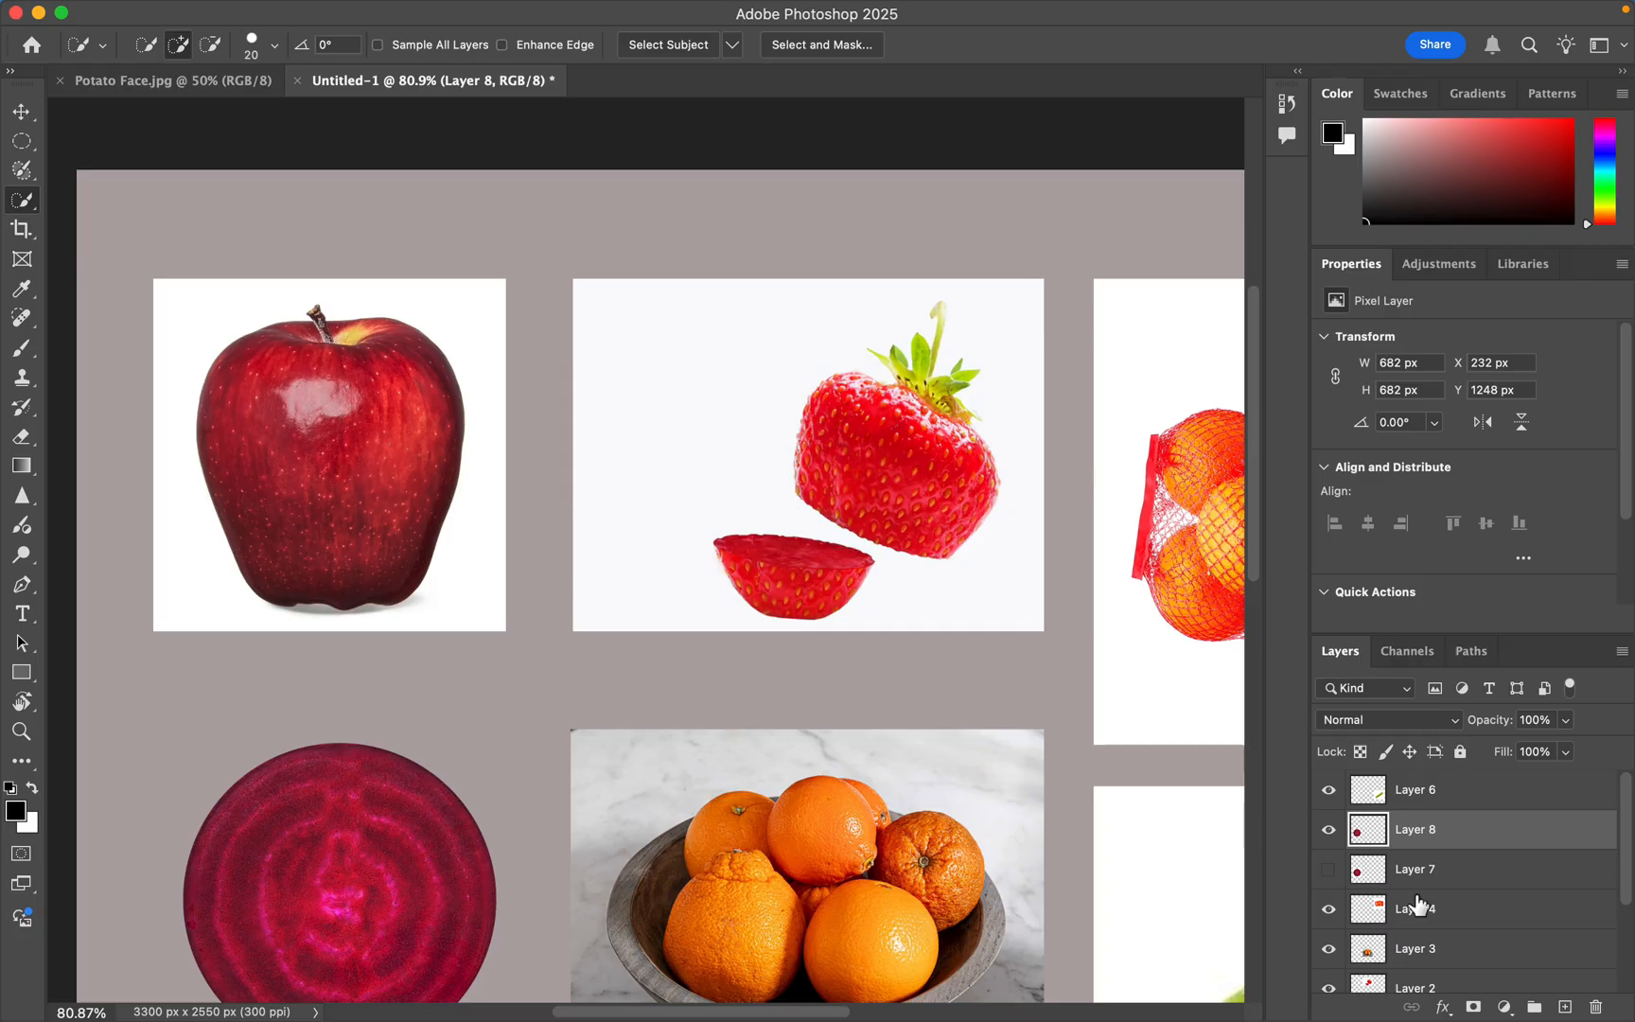
pyautogui.scroll(-2, 1412, 903)
pyautogui.click(1404, 929)
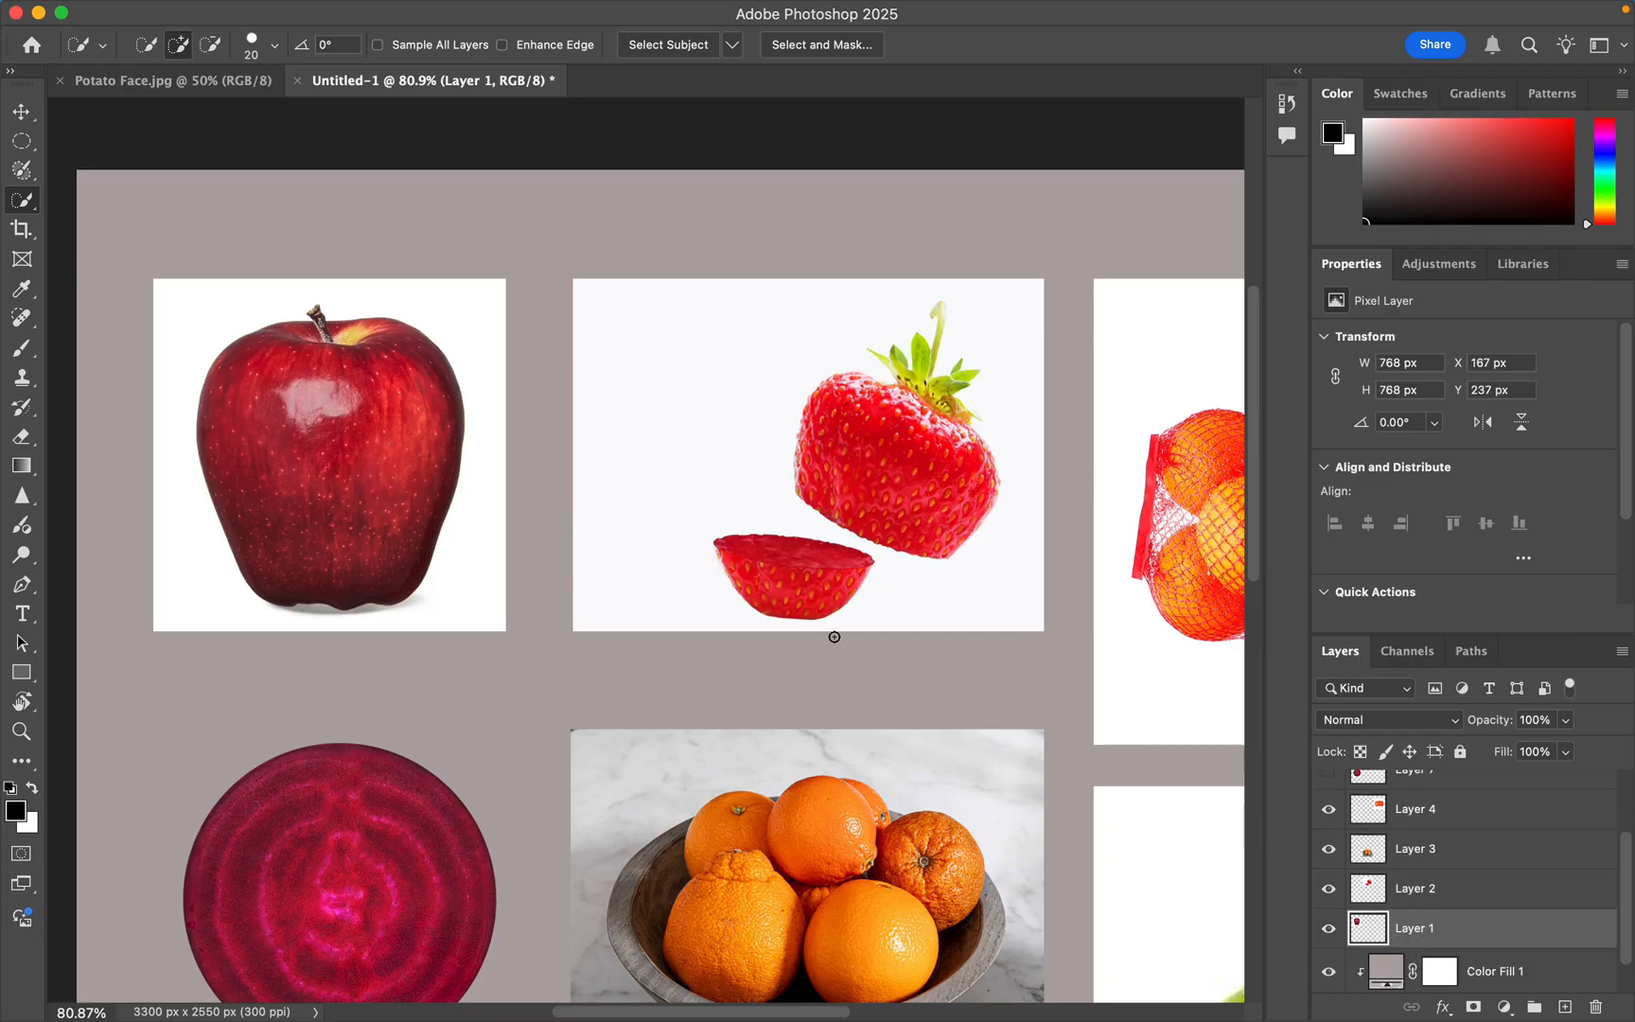
pyautogui.moveTo(293, 400)
pyautogui.mouseDown()
pyautogui.moveTo(350, 430)
pyautogui.moveTo(364, 464)
pyautogui.moveTo(355, 378)
pyautogui.moveTo(312, 359)
pyautogui.moveTo(298, 373)
pyautogui.moveTo(313, 346)
pyautogui.moveTo(378, 358)
pyautogui.moveTo(397, 340)
pyautogui.moveTo(421, 431)
pyautogui.moveTo(445, 369)
pyautogui.moveTo(437, 454)
pyautogui.moveTo(388, 497)
pyautogui.moveTo(409, 556)
pyautogui.moveTo(355, 463)
pyautogui.moveTo(311, 576)
pyautogui.moveTo(393, 590)
pyautogui.mouseUp()
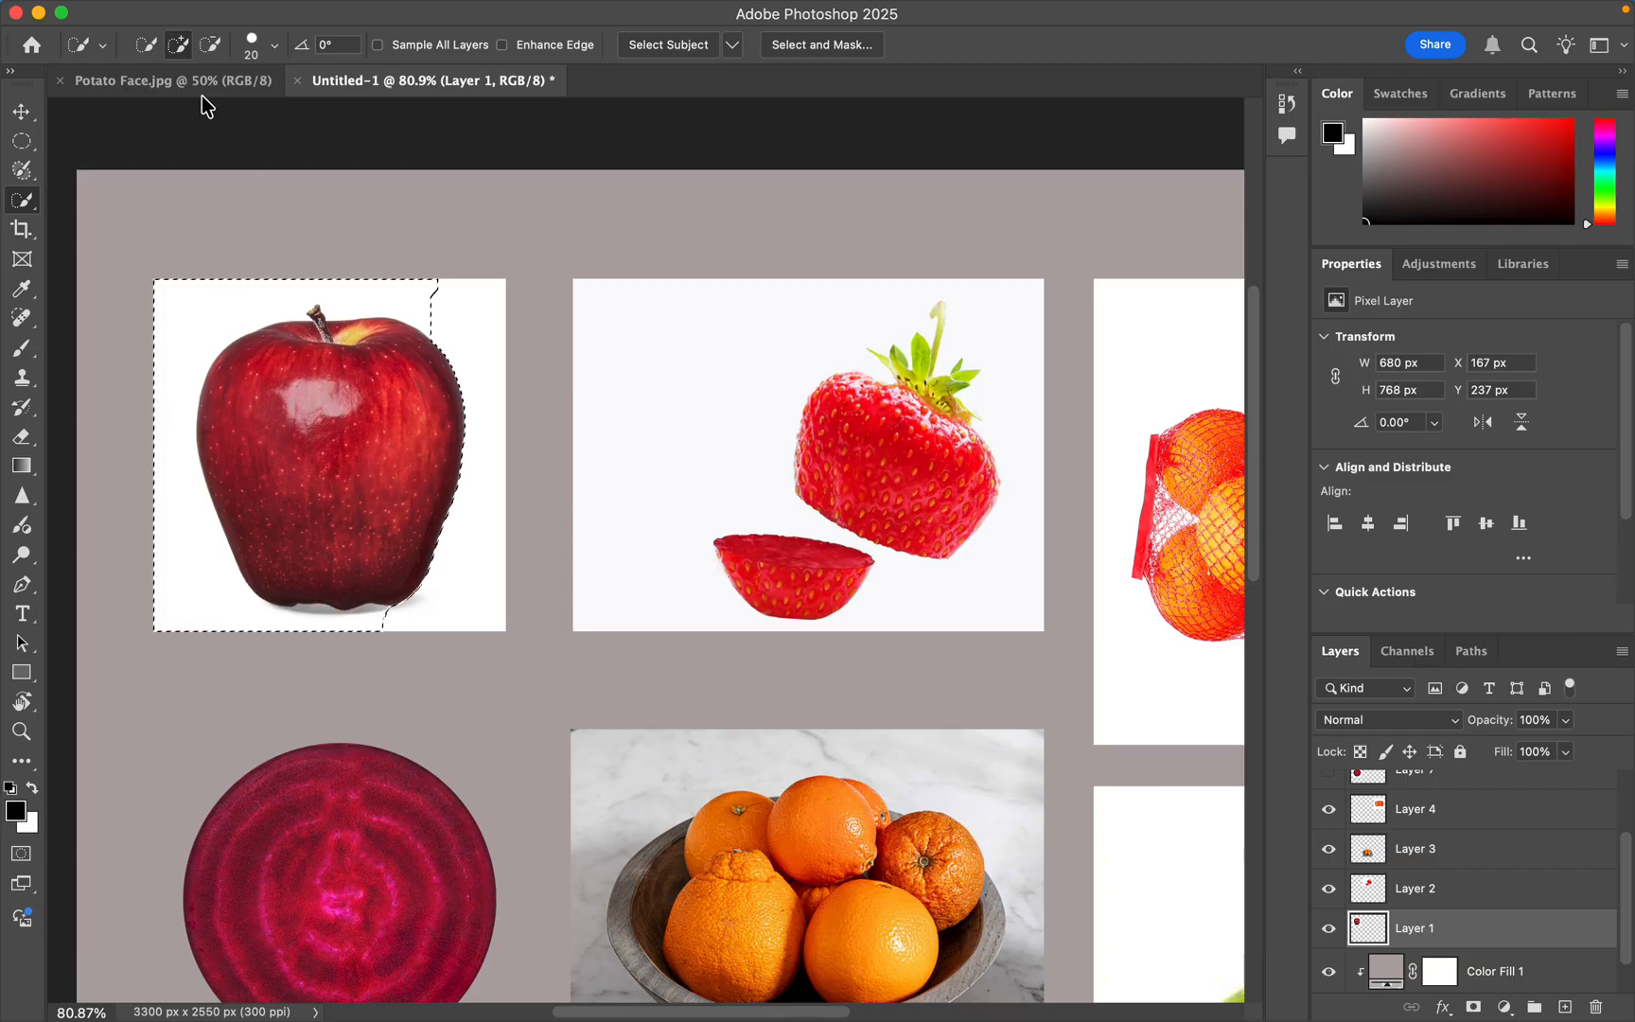
# - Subtract the white background above, beside and below the apple from the selection
pyautogui.click(211, 44)
pyautogui.moveTo(192, 286)
pyautogui.mouseDown()
pyautogui.moveTo(200, 299)
pyautogui.moveTo(167, 336)
pyautogui.moveTo(317, 282)
pyautogui.moveTo(433, 291)
pyautogui.moveTo(428, 312)
pyautogui.mouseUp()
pyautogui.moveTo(166, 456)
pyautogui.mouseDown()
pyautogui.moveTo(179, 551)
pyautogui.moveTo(216, 597)
pyautogui.moveTo(351, 619)
pyautogui.mouseUp()
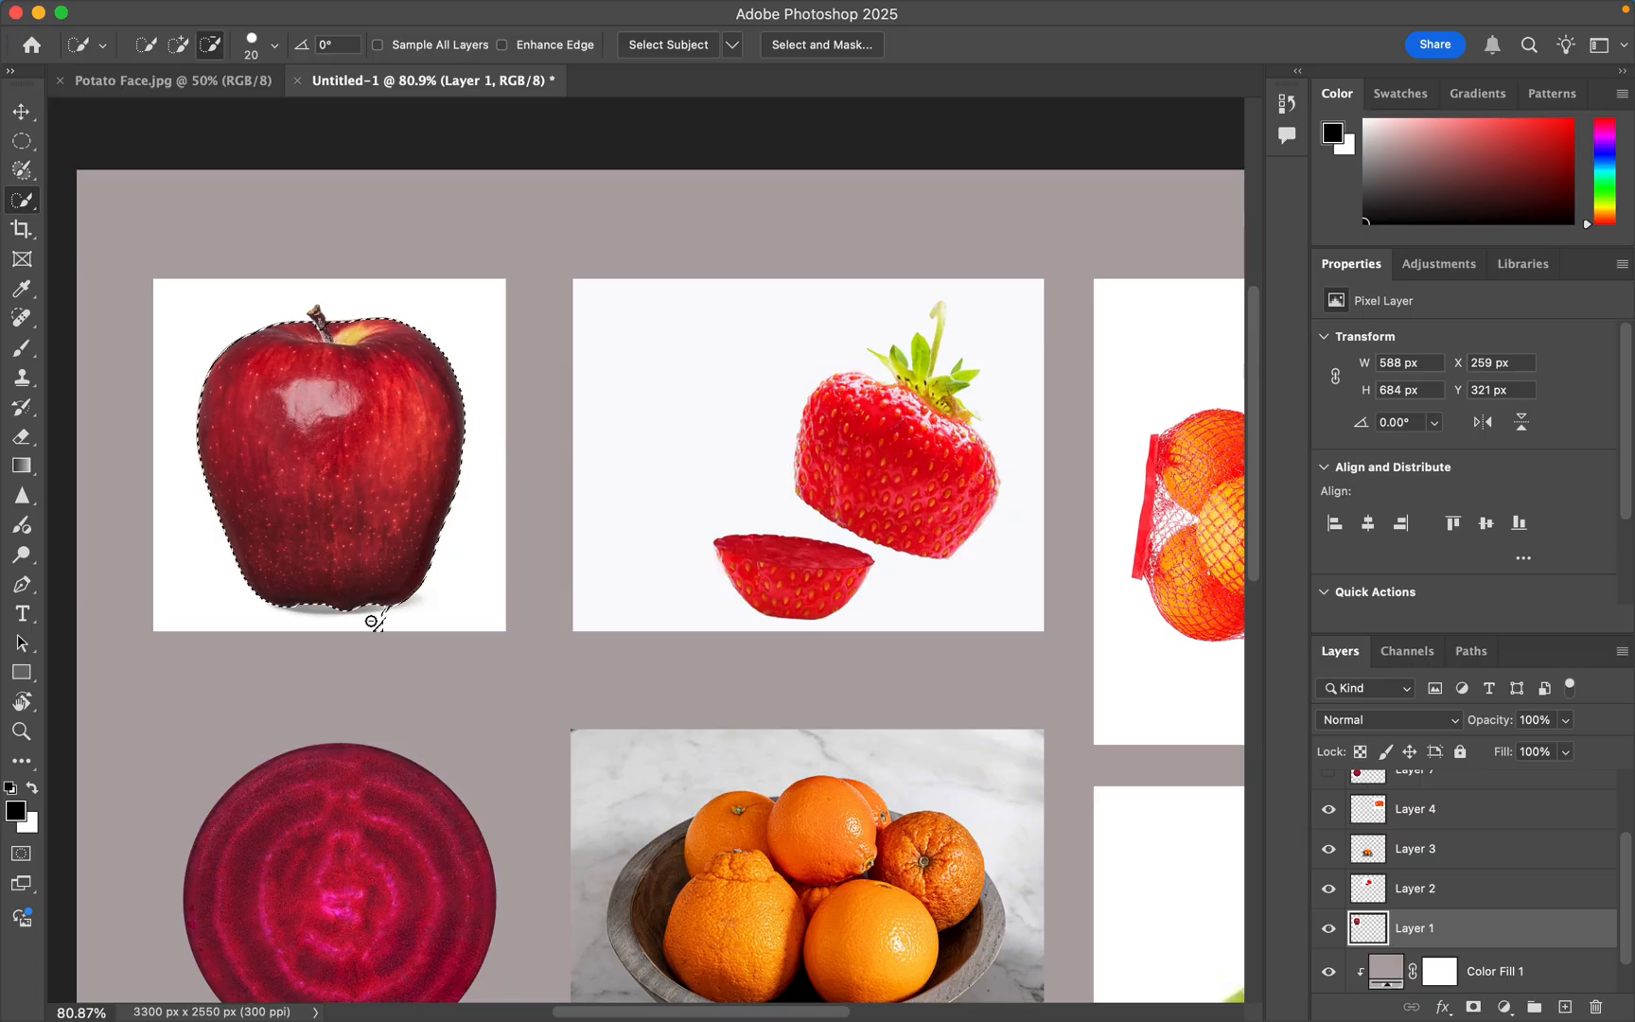
pyautogui.moveTo(384, 629); pyautogui.dragTo(390, 628)
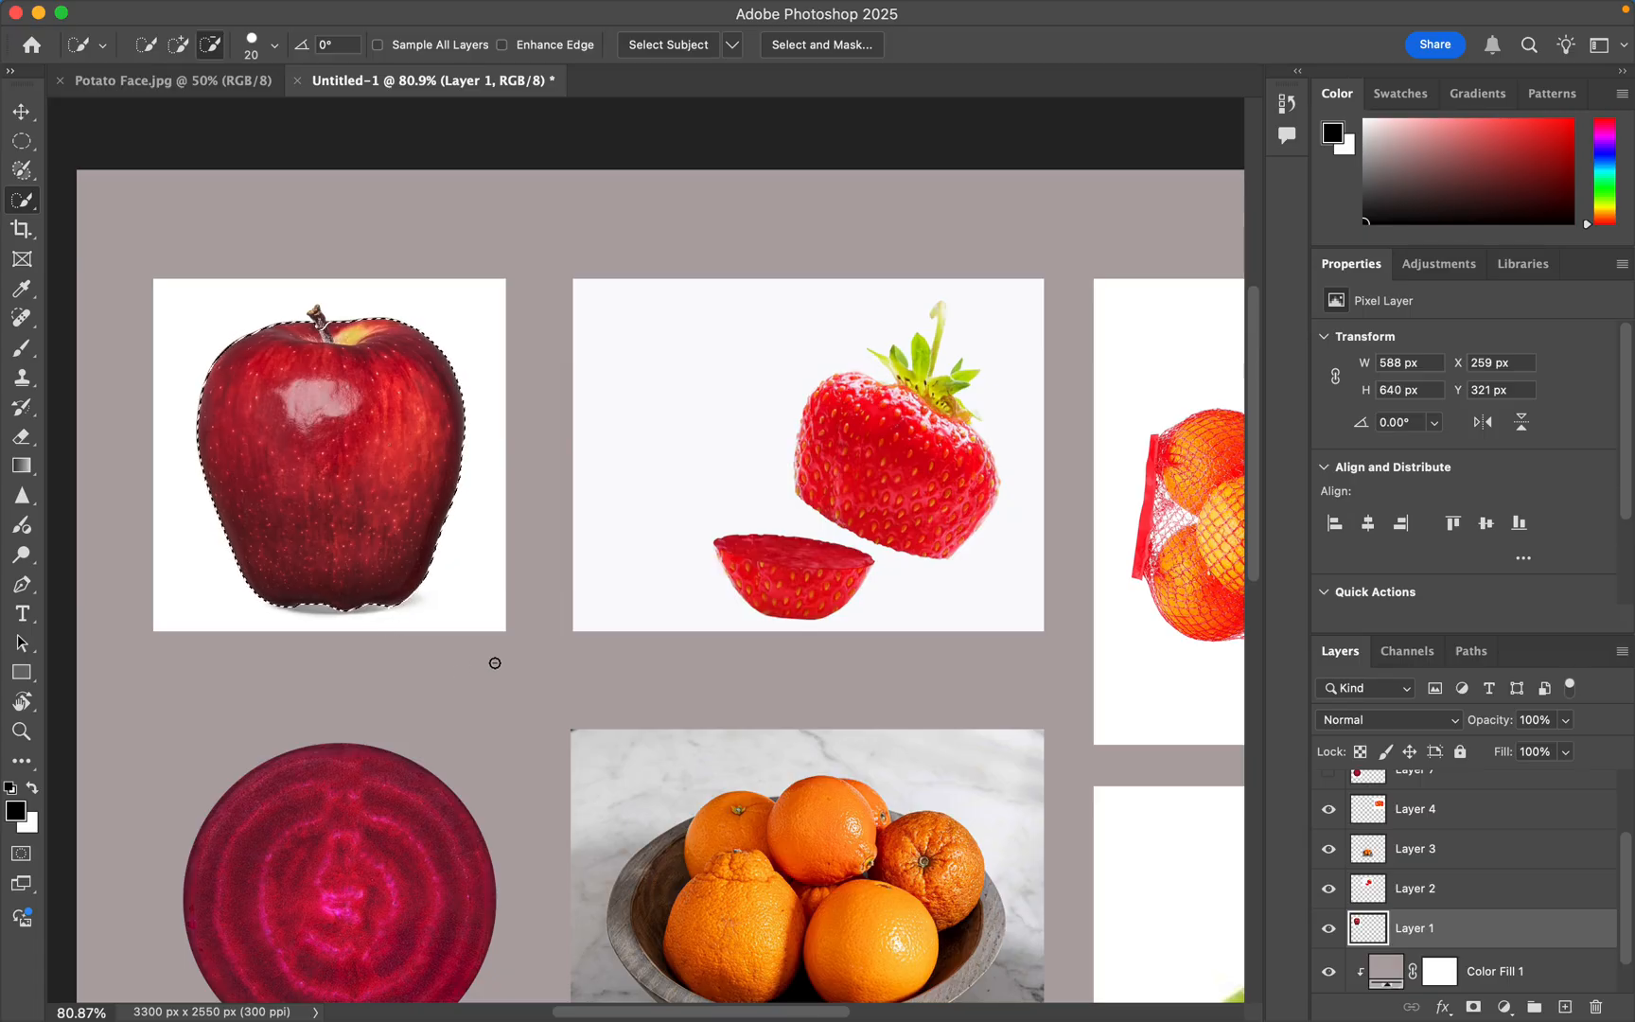
# - Add the apple's stem to the selection and turn the selection into a layer mask on Layer 1
pyautogui.scroll(5, 293, 402)
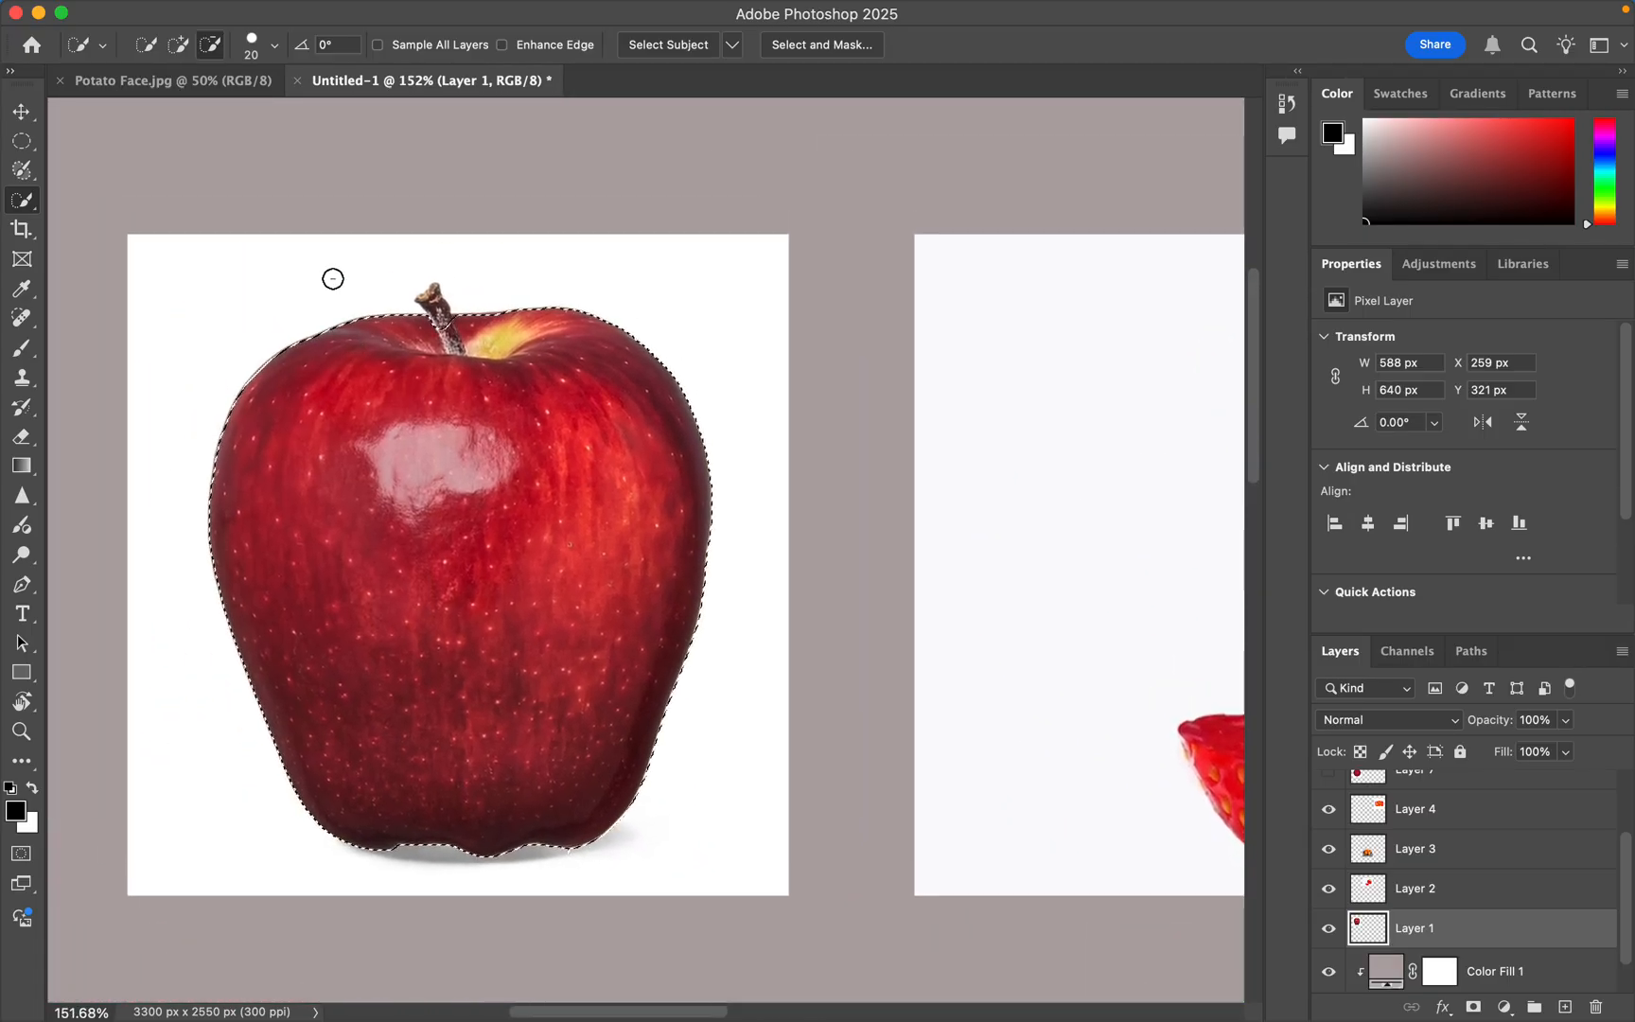
pyautogui.click(177, 44)
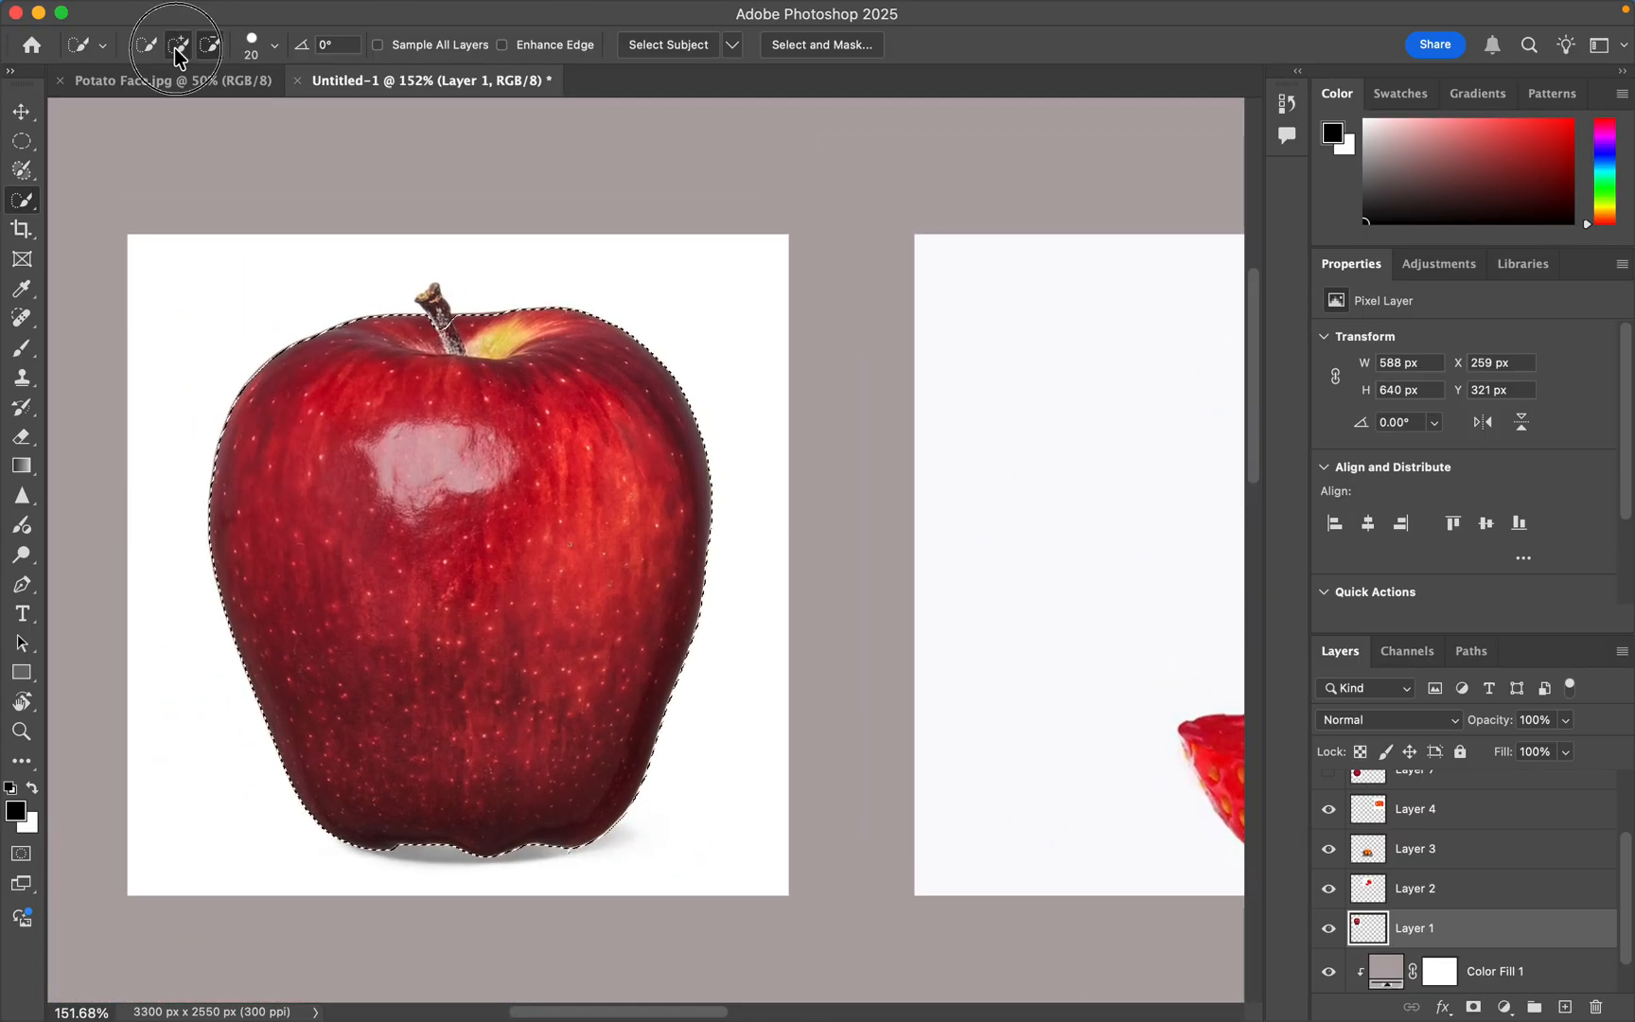
pyautogui.click(429, 300)
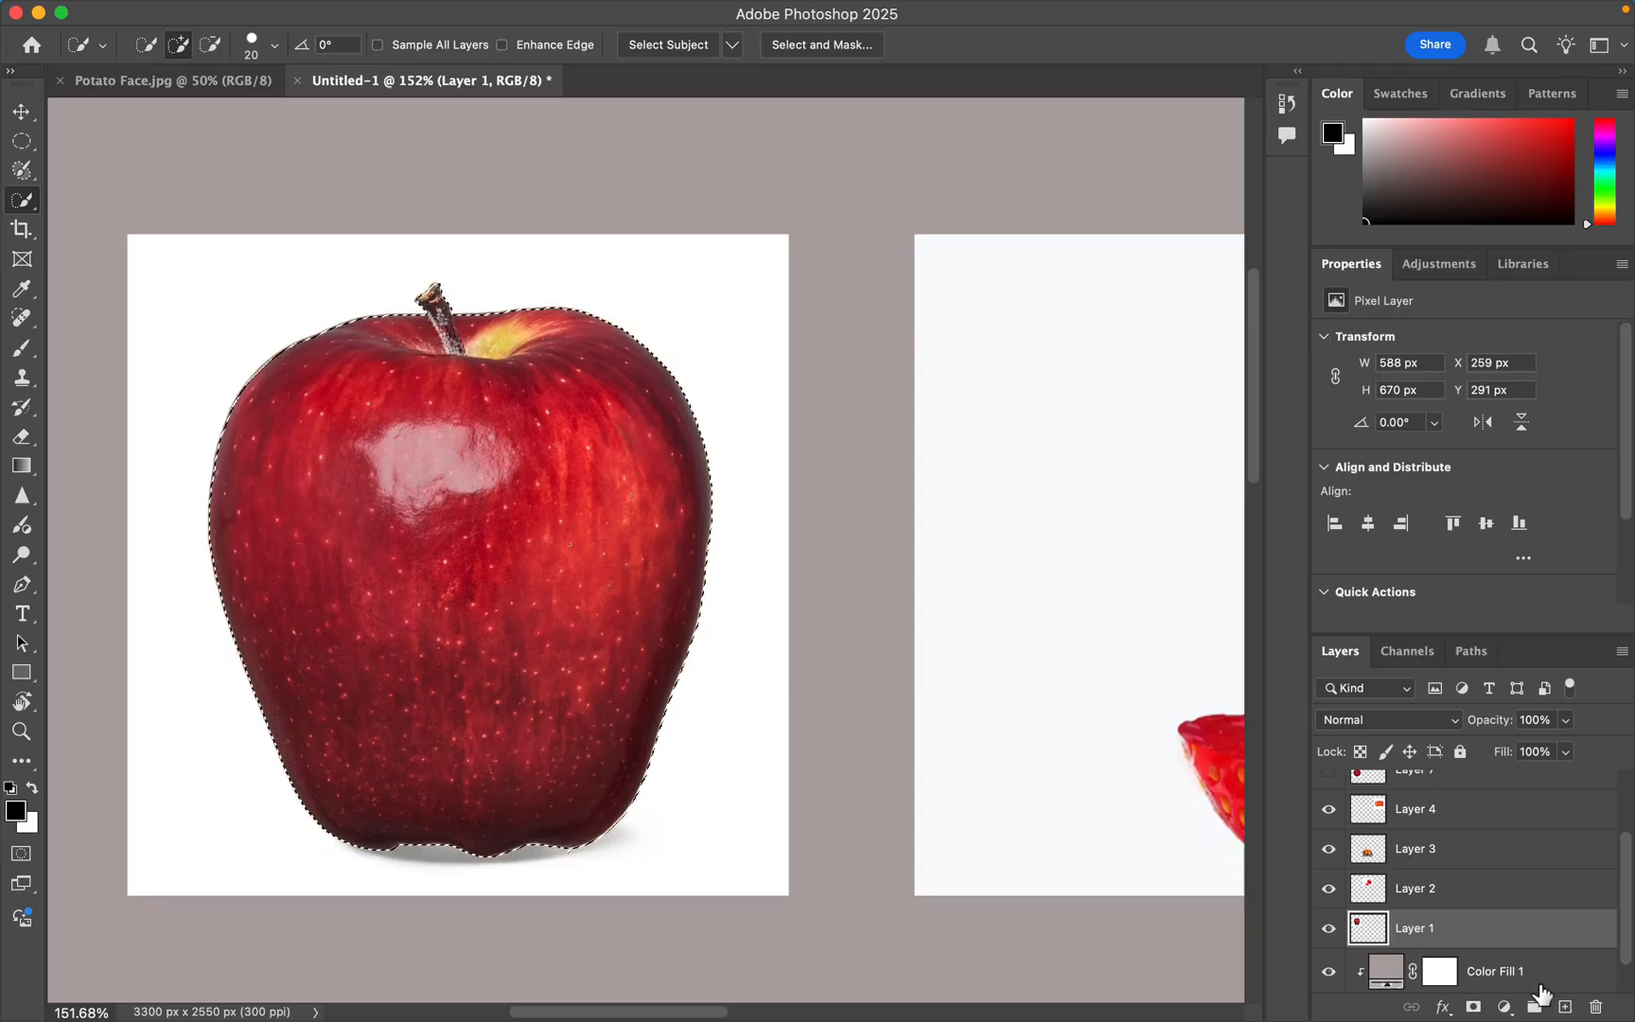
pyautogui.click(1473, 1007)
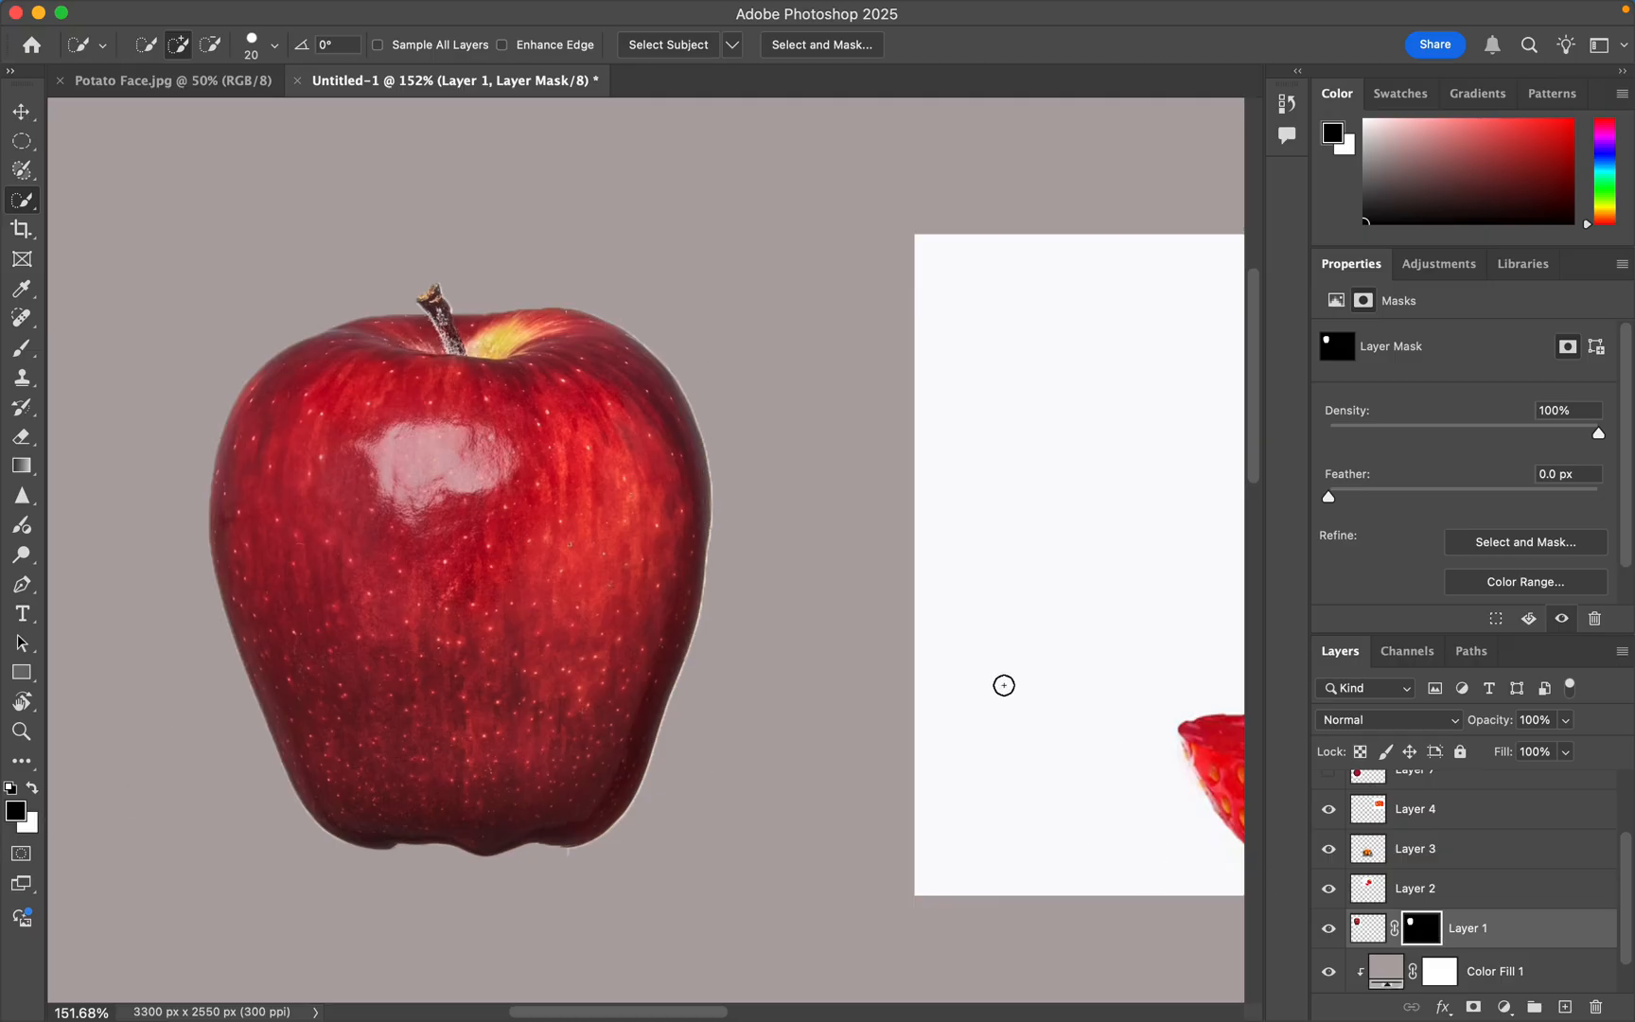
# - Select the top middle orange in the bowl on Layer 3 with the Object Selection tool
pyautogui.press('super+0')
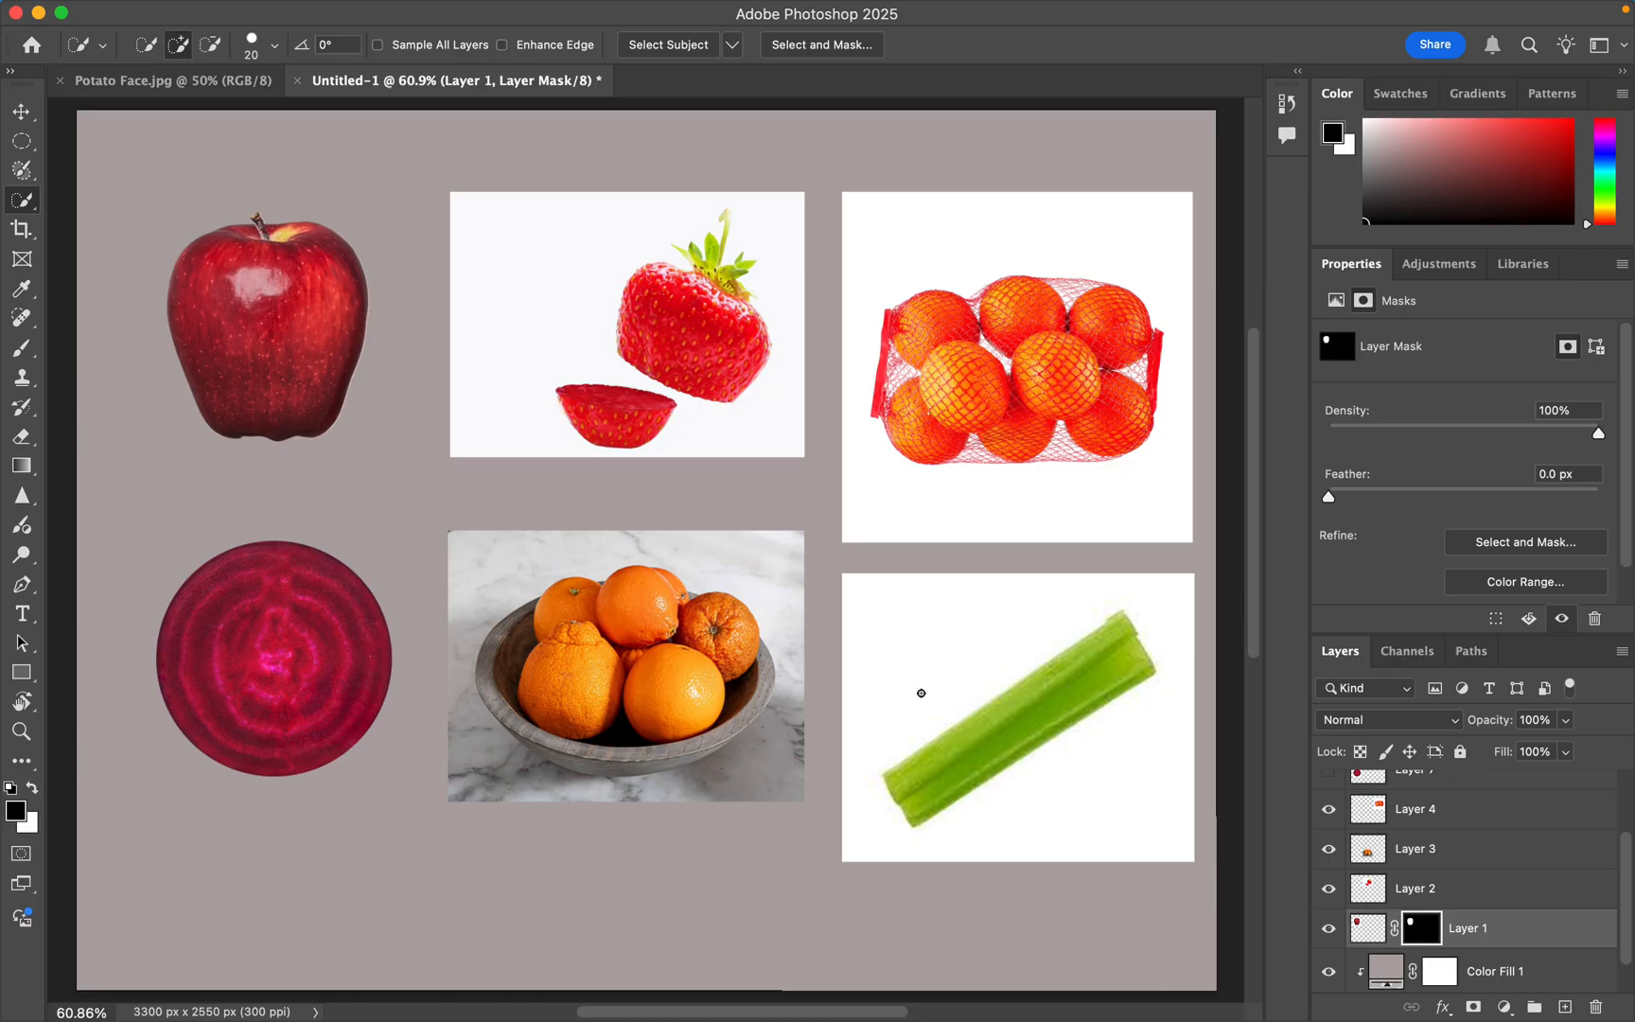
pyautogui.click(27, 200)
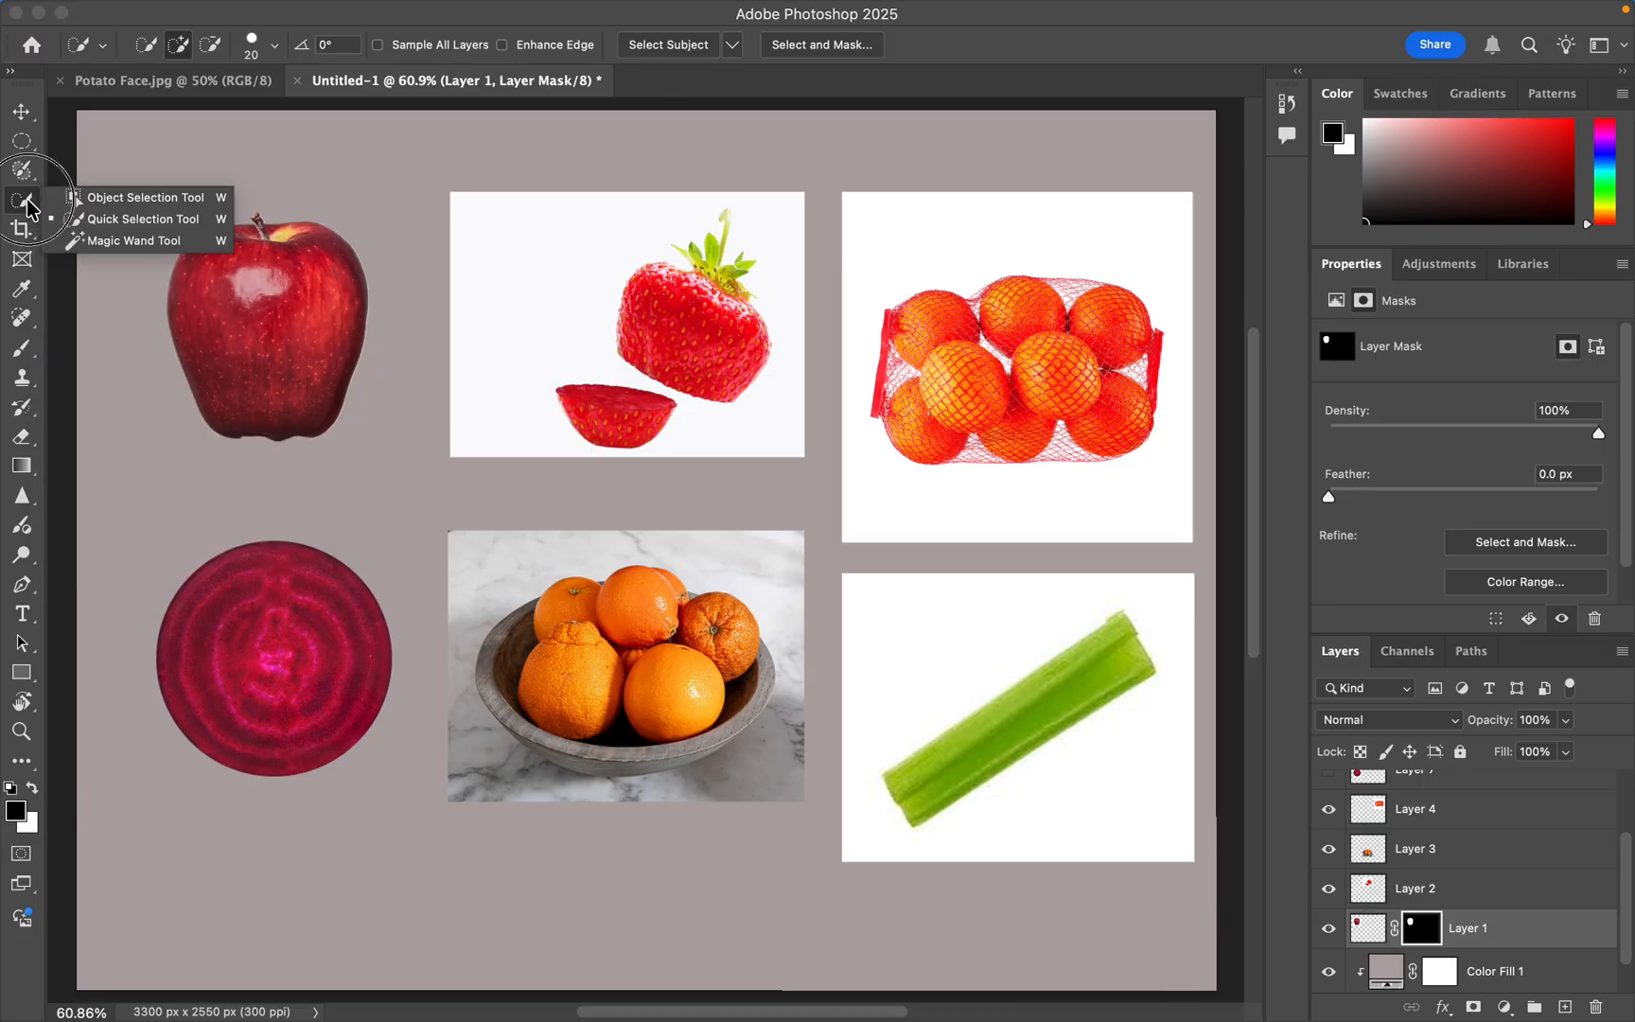
pyautogui.click(105, 196)
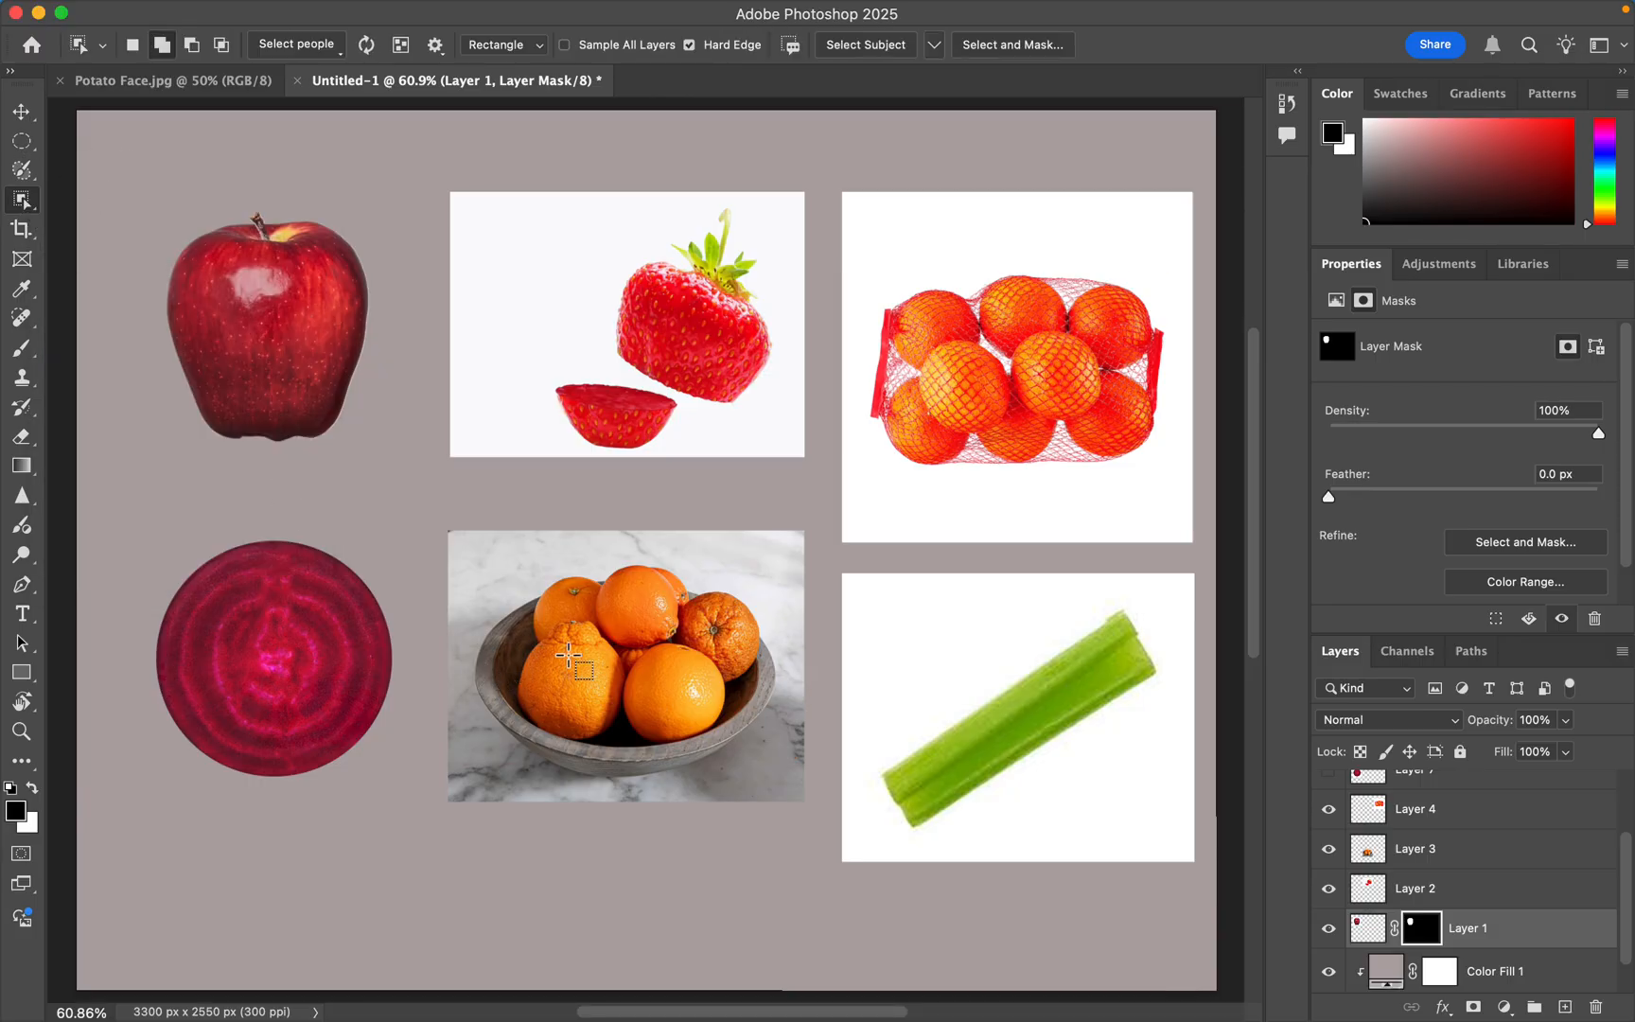
pyautogui.click(1449, 851)
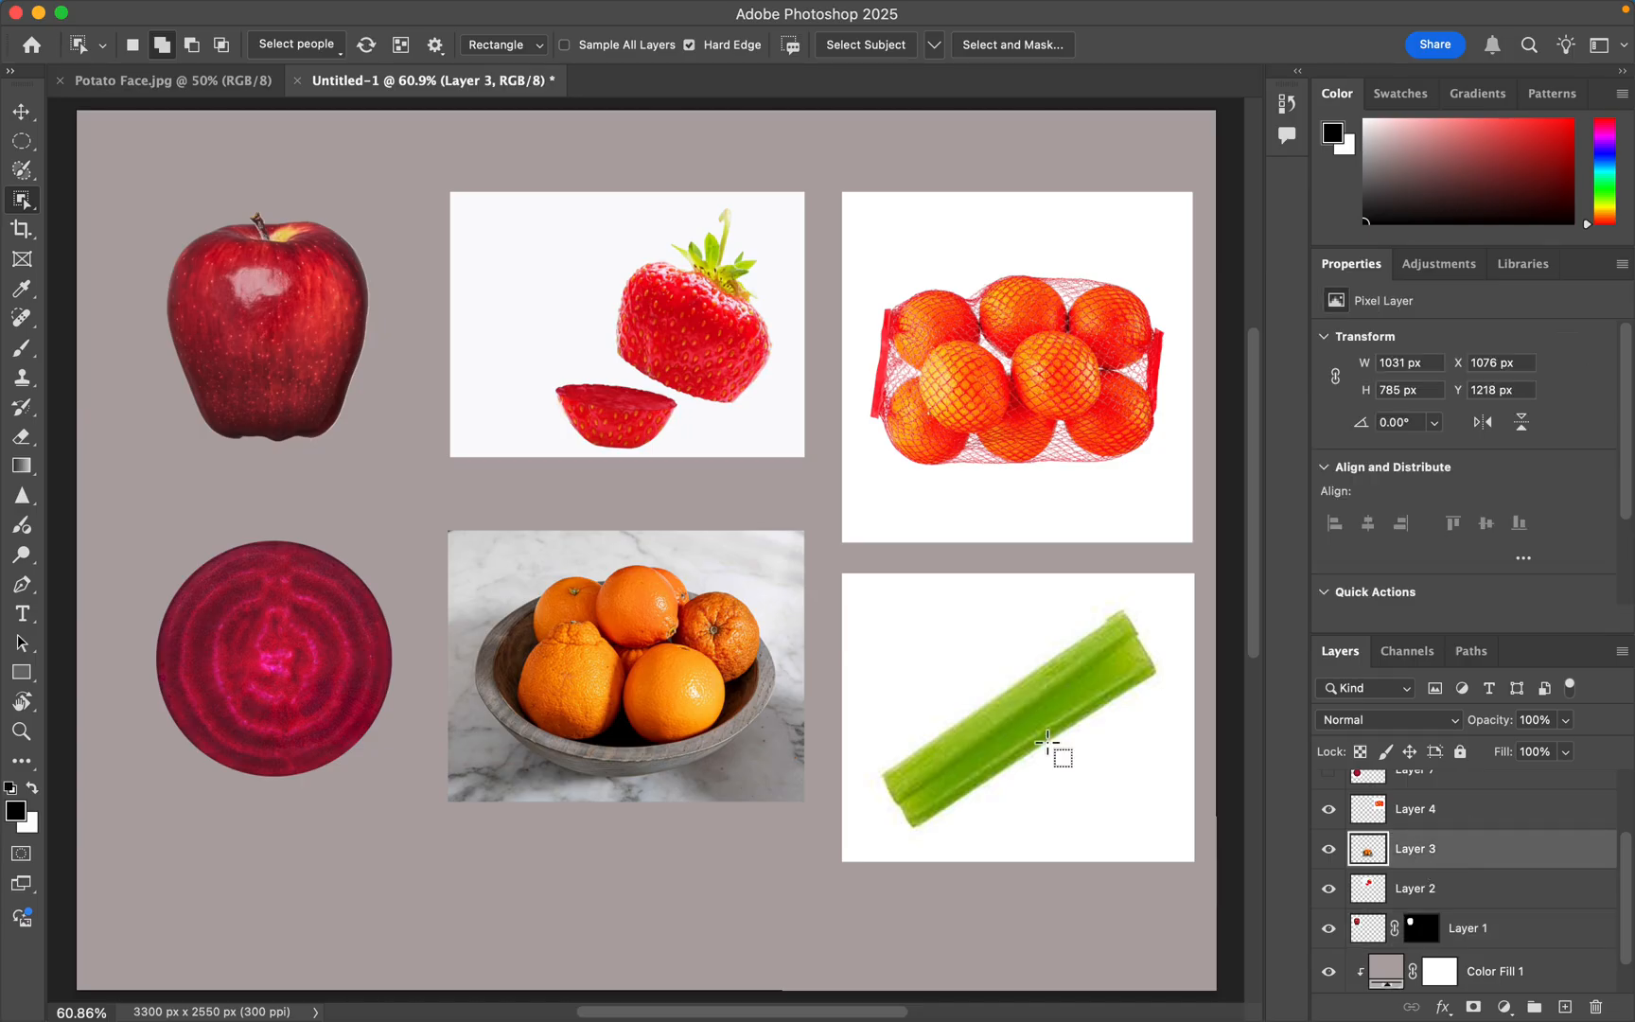
pyautogui.scroll(5, 587, 639)
pyautogui.scroll(-2, 587, 639)
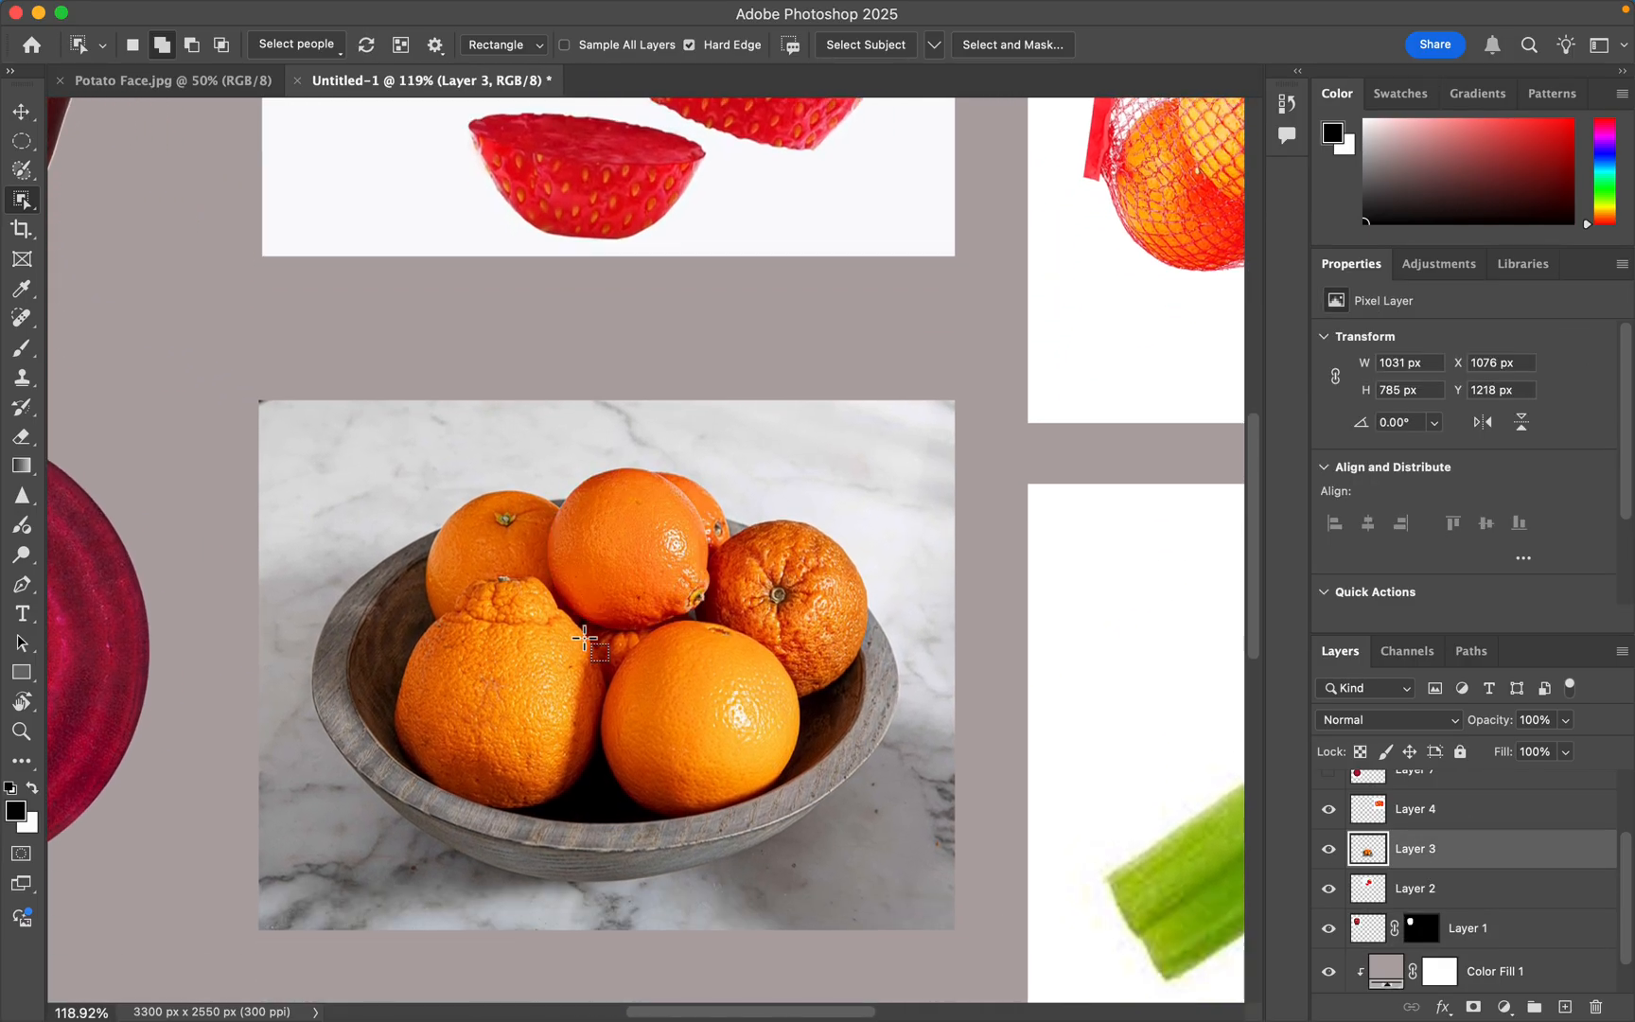
pyautogui.click(555, 570)
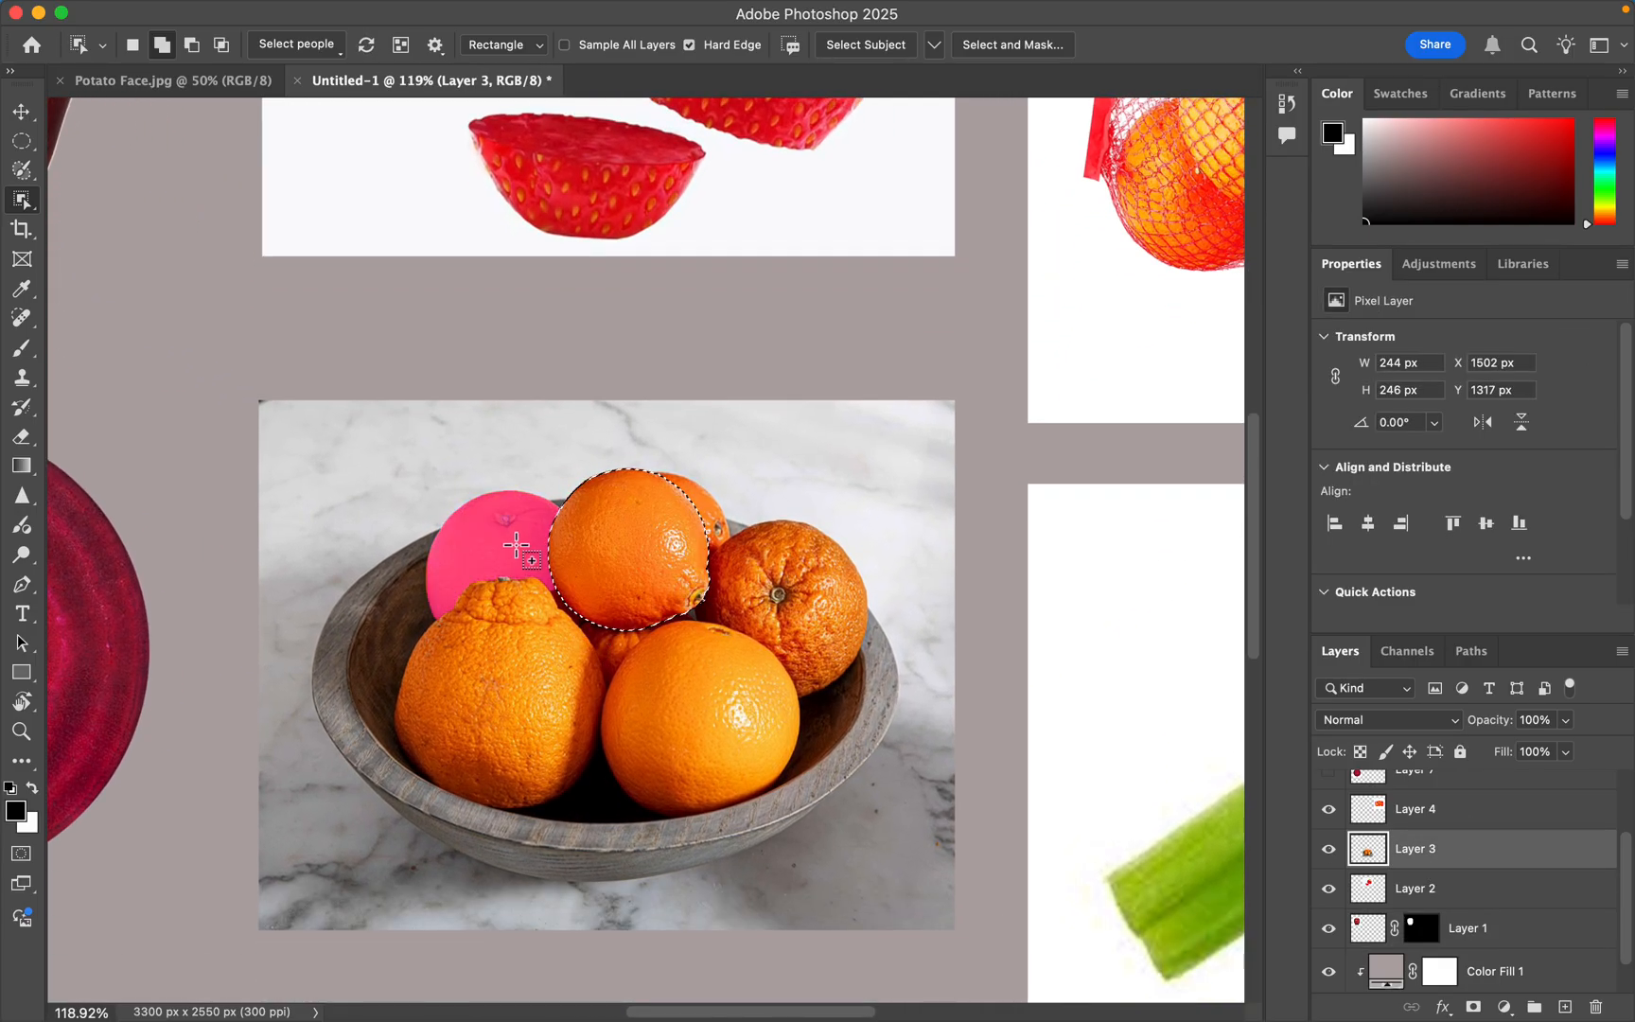
# - Add the back-left, two front and right oranges to the object selection, then deselect everything
pyautogui.moveTo(553, 543); pyautogui.dragTo(518, 547)
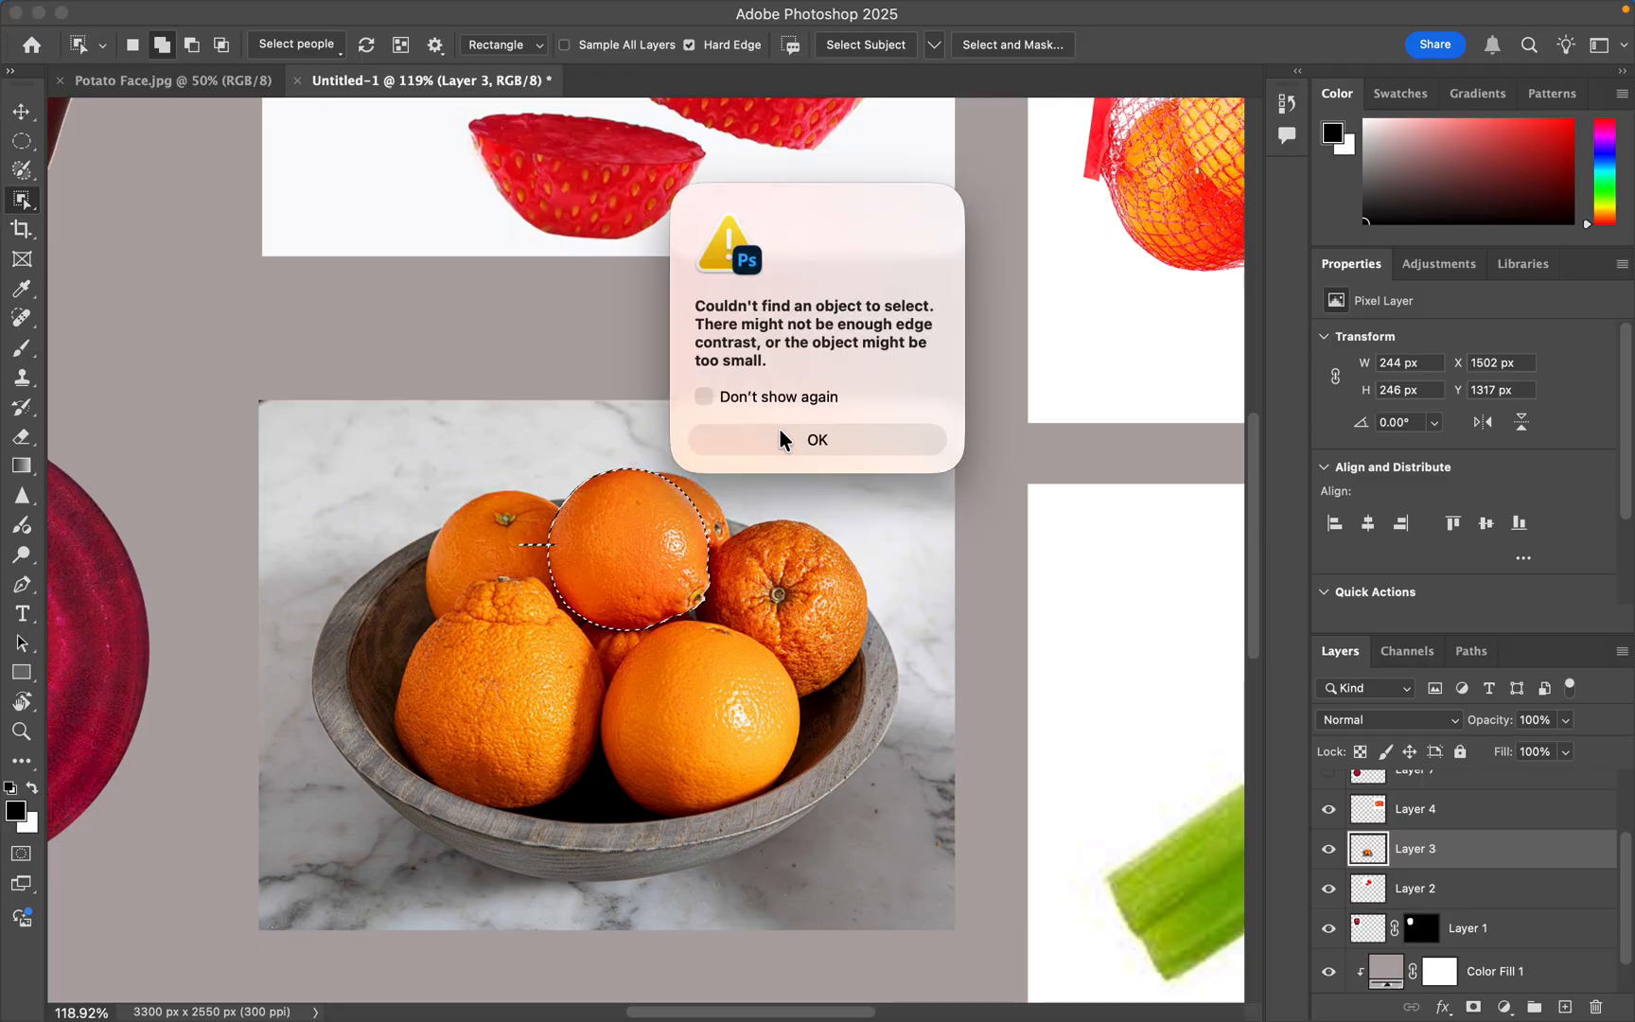
pyautogui.click(821, 443)
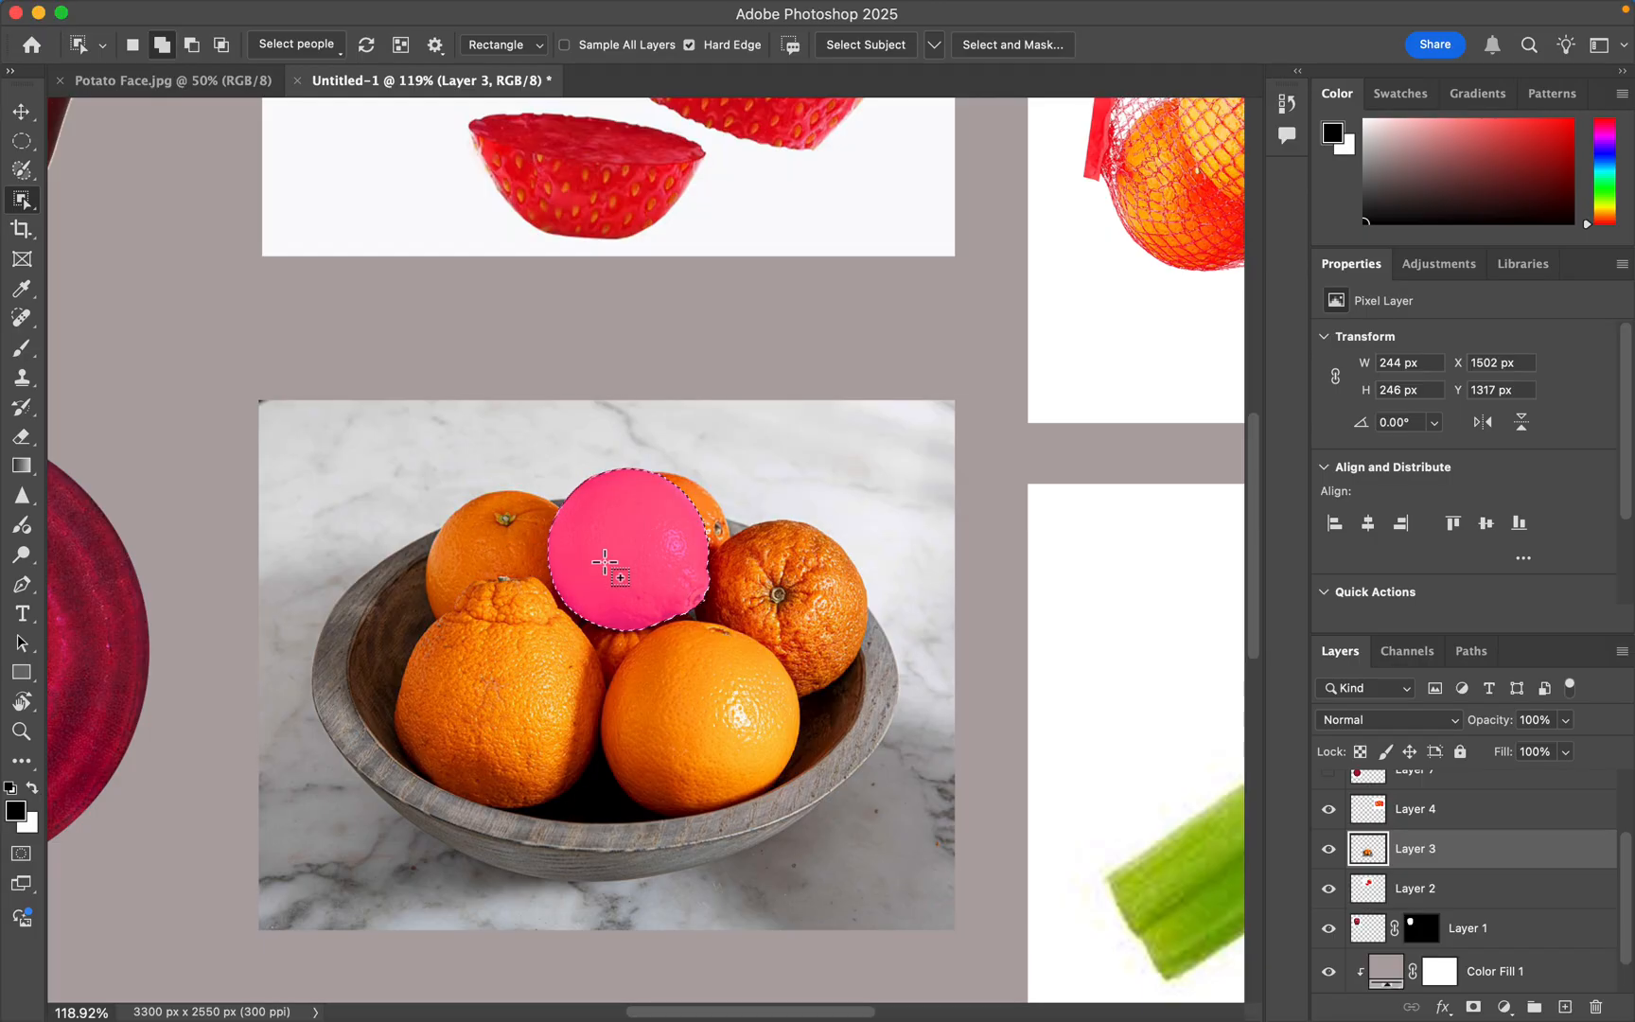
pyautogui.click(512, 549)
pyautogui.click(549, 656)
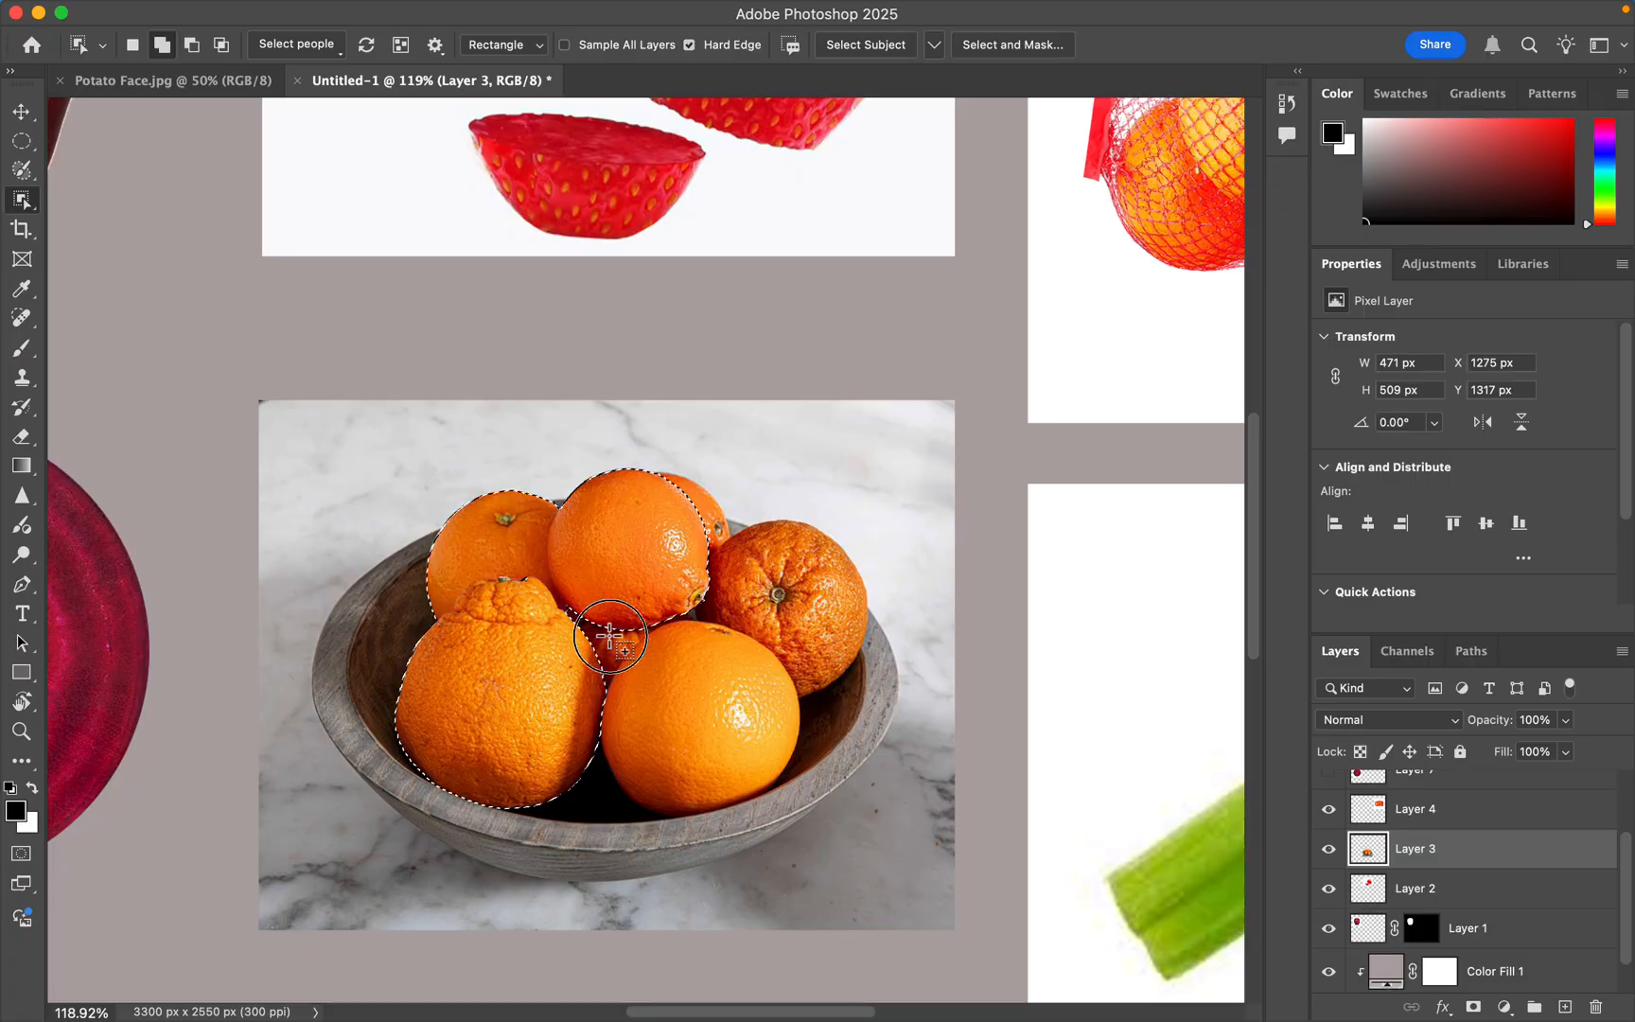
pyautogui.click(654, 655)
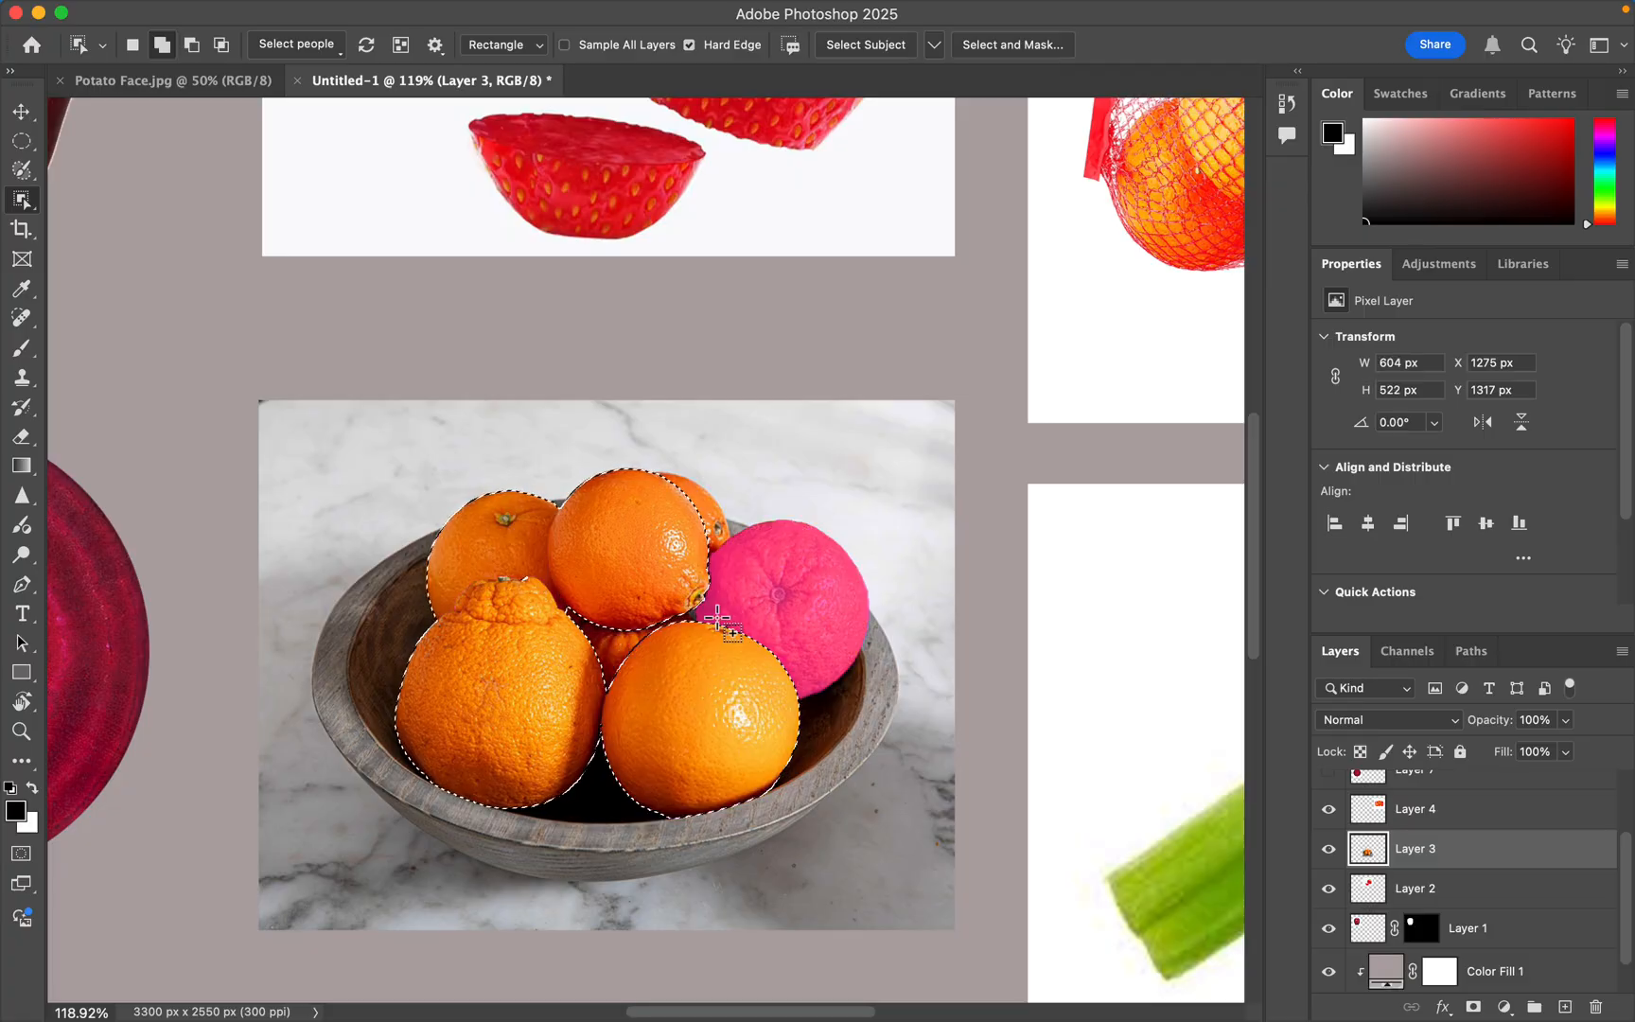
pyautogui.click(735, 616)
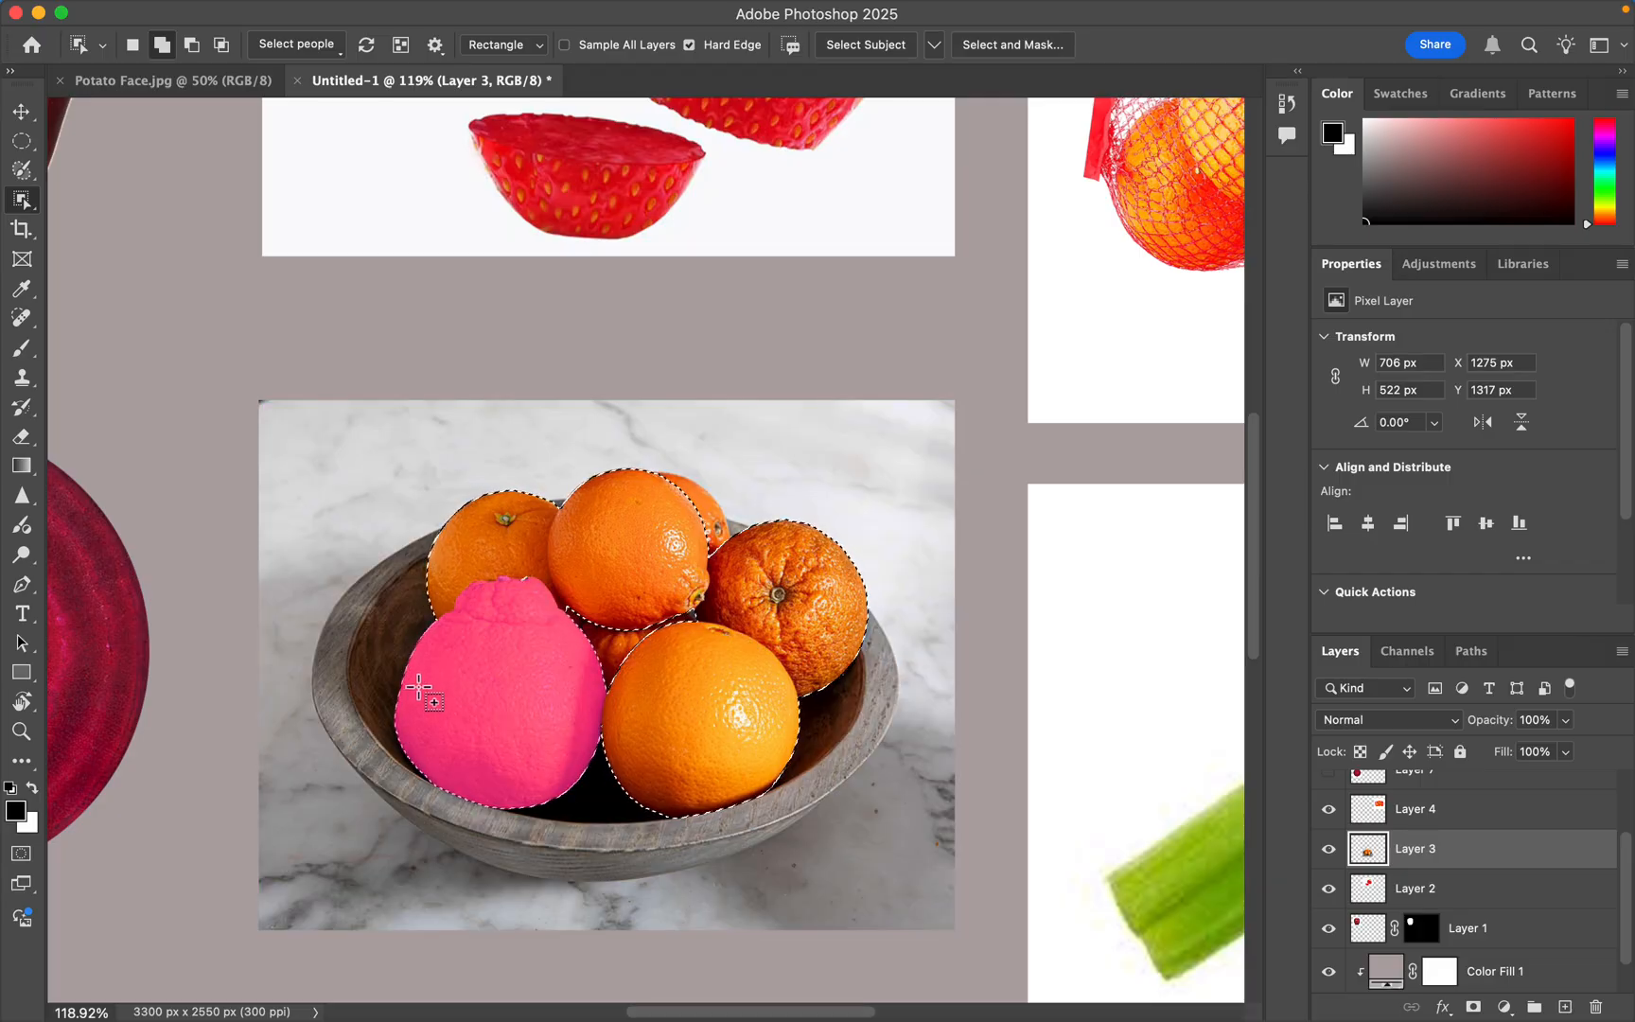
pyautogui.press('super+d')
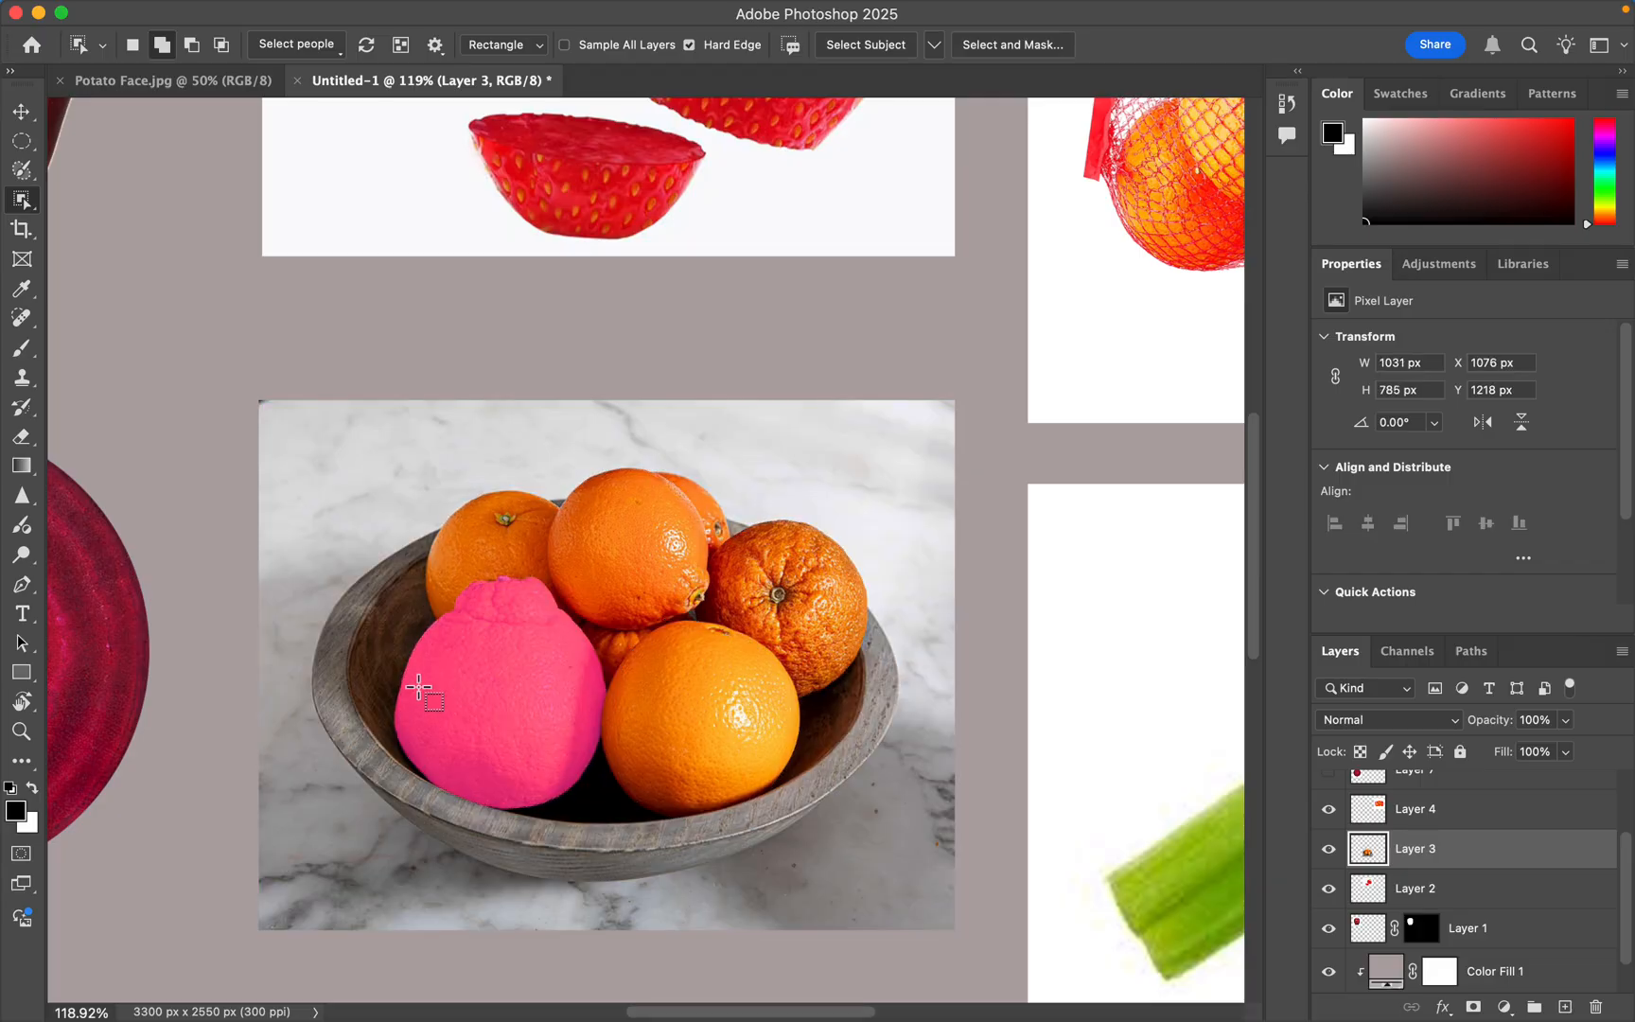
# - Select the large strawberry piece with its leaves and stem on Layer 2 using the Object Selection tool
pyautogui.scroll(-3, 926, 448)
pyautogui.hscroll(3, 926, 448)
pyautogui.hscroll(5, 926, 448)
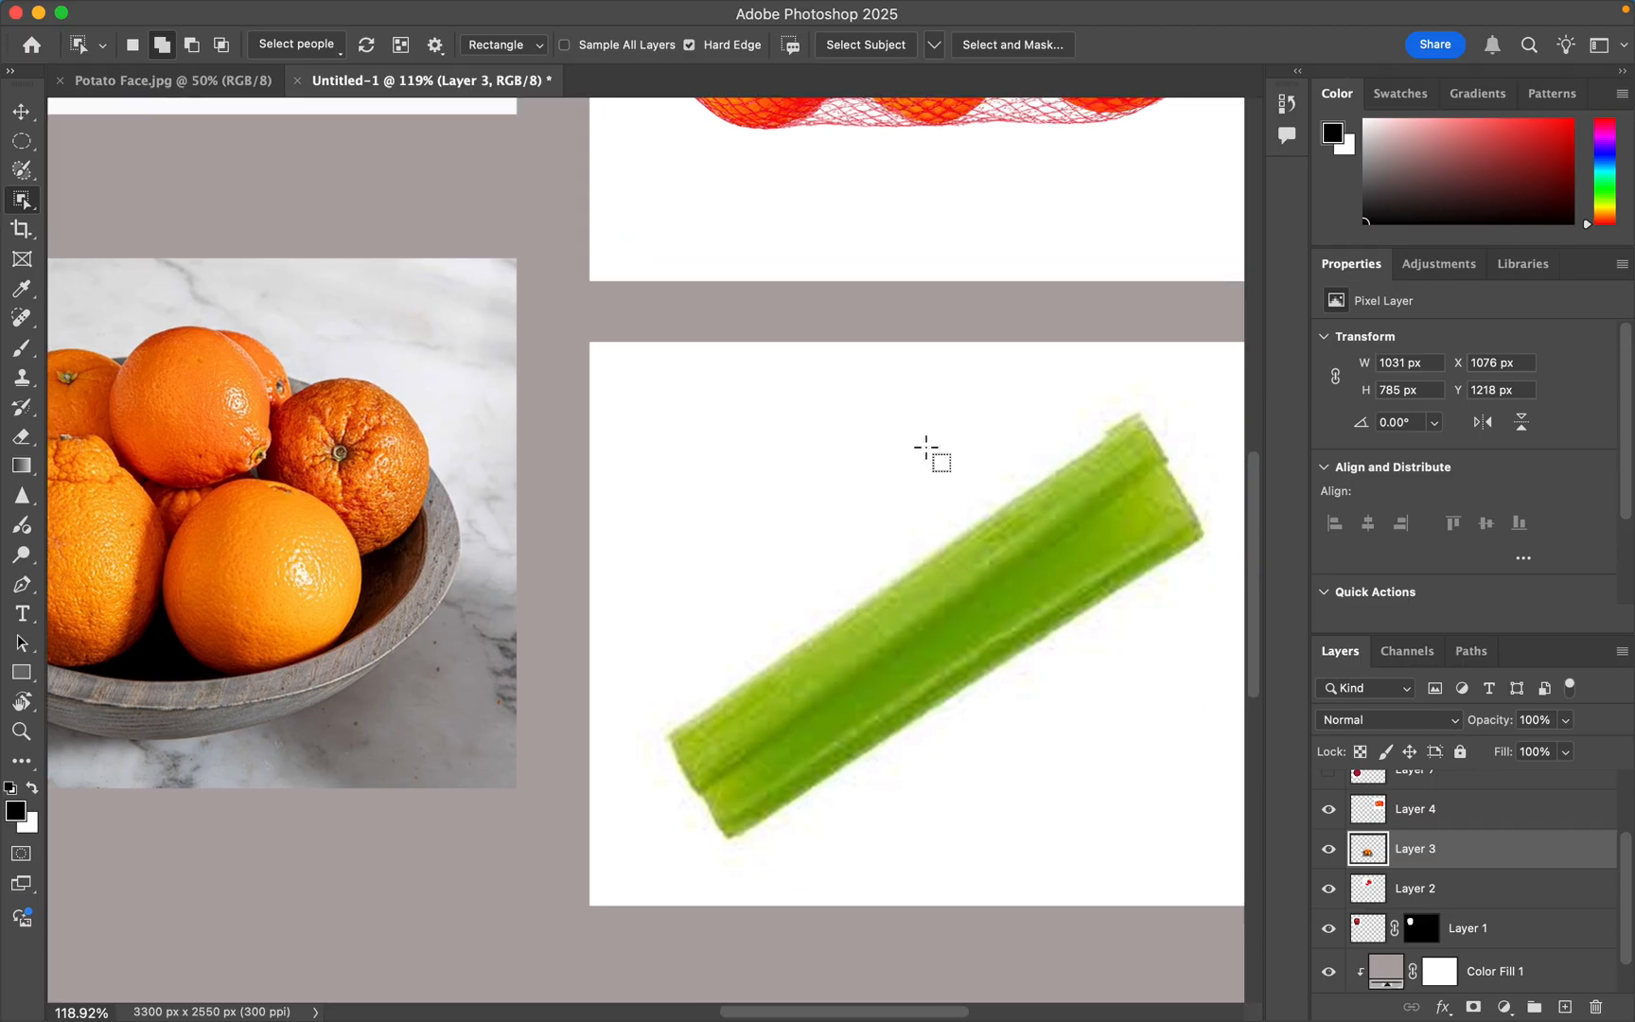
pyautogui.scroll(5, 927, 447)
pyautogui.hscroll(-4, 926, 448)
pyautogui.hscroll(-4, 926, 447)
pyautogui.scroll(1, 927, 448)
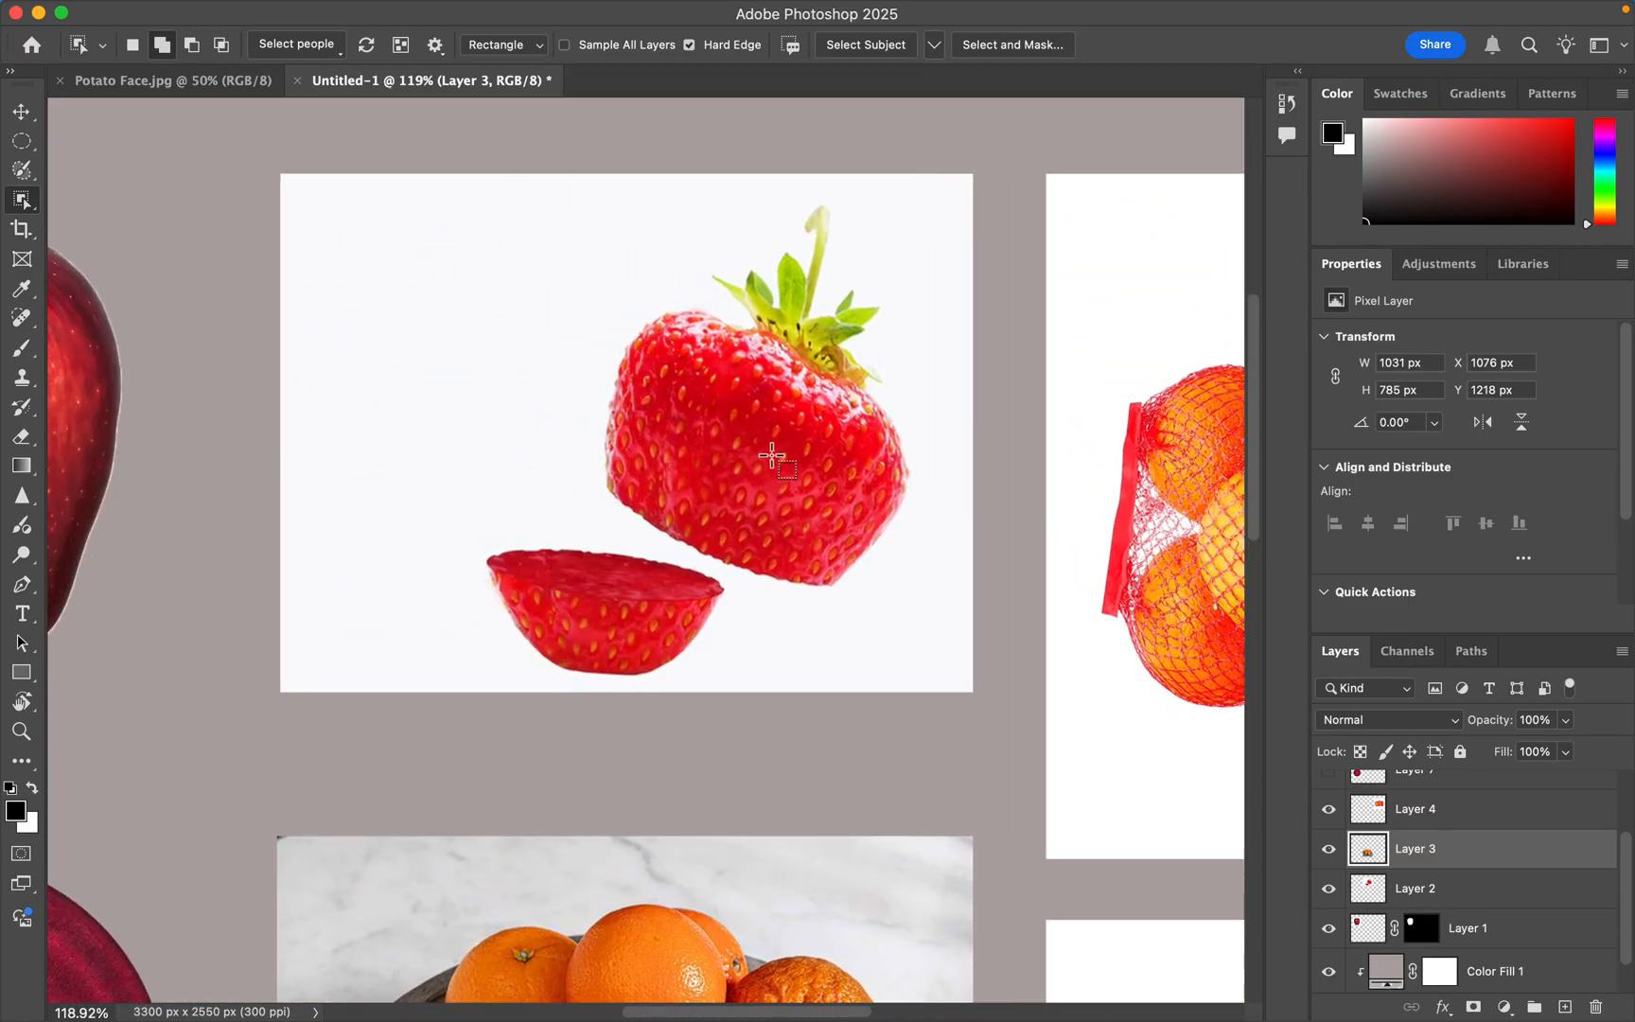
pyautogui.hscroll(-3, 763, 523)
pyautogui.scroll(1, 763, 523)
pyautogui.hscroll(1, 763, 524)
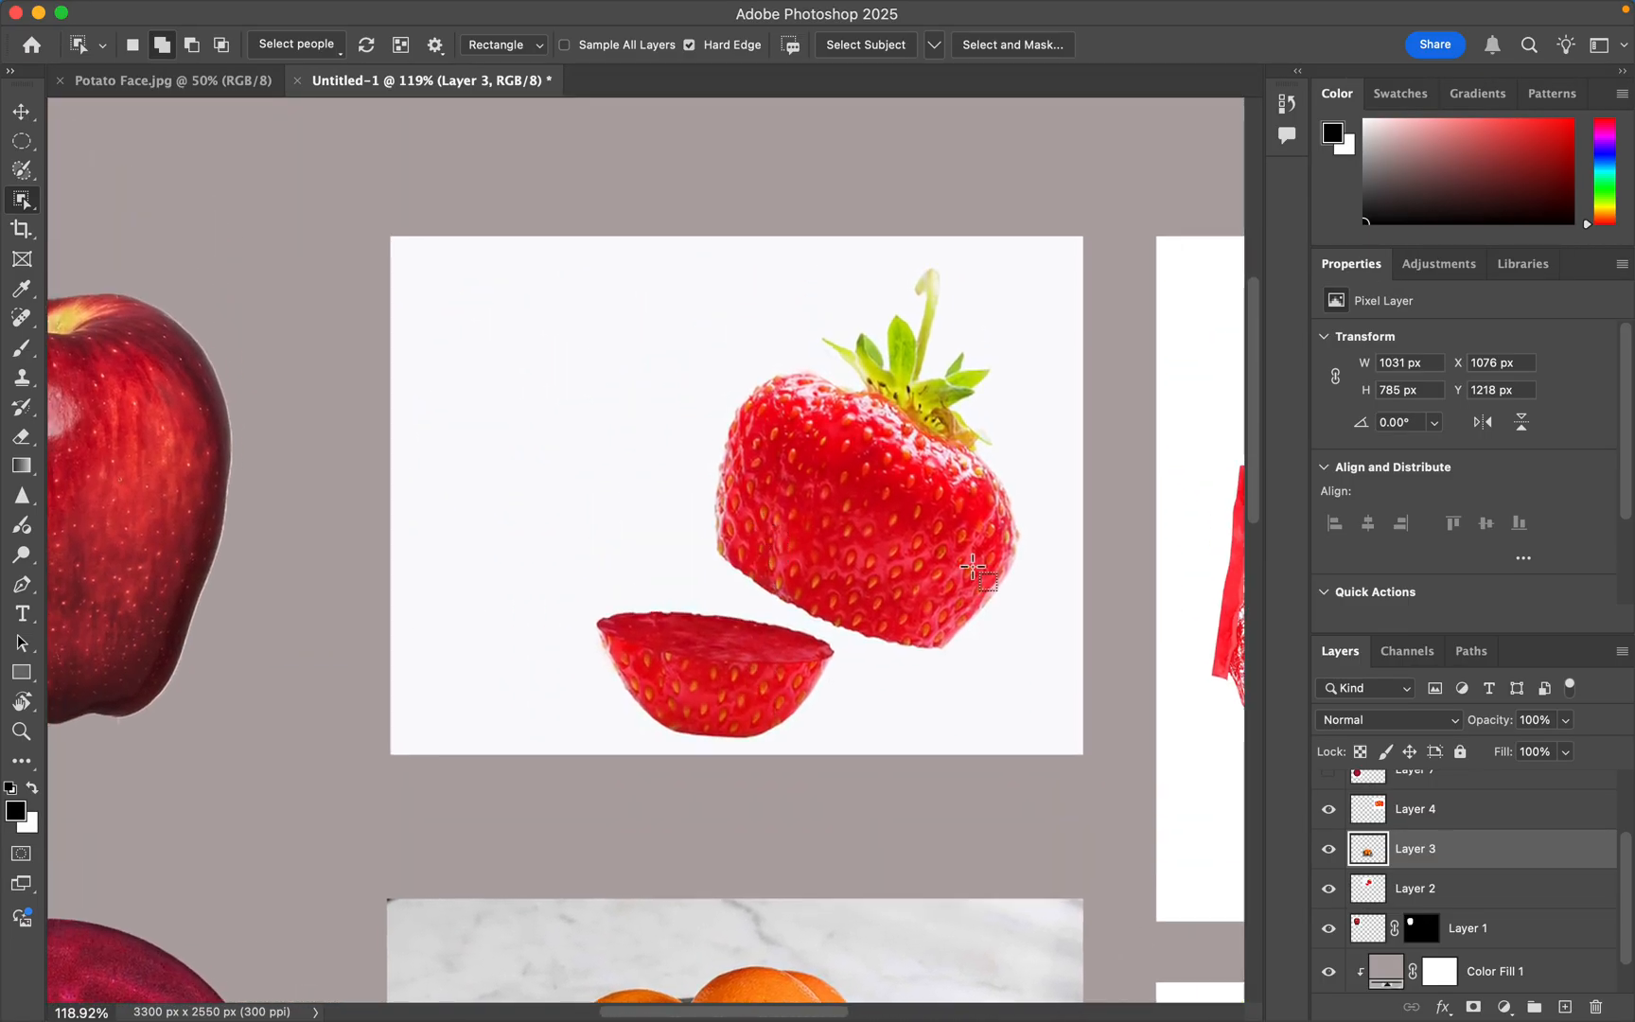
pyautogui.scroll(2, 1504, 828)
pyautogui.scroll(-3, 1505, 833)
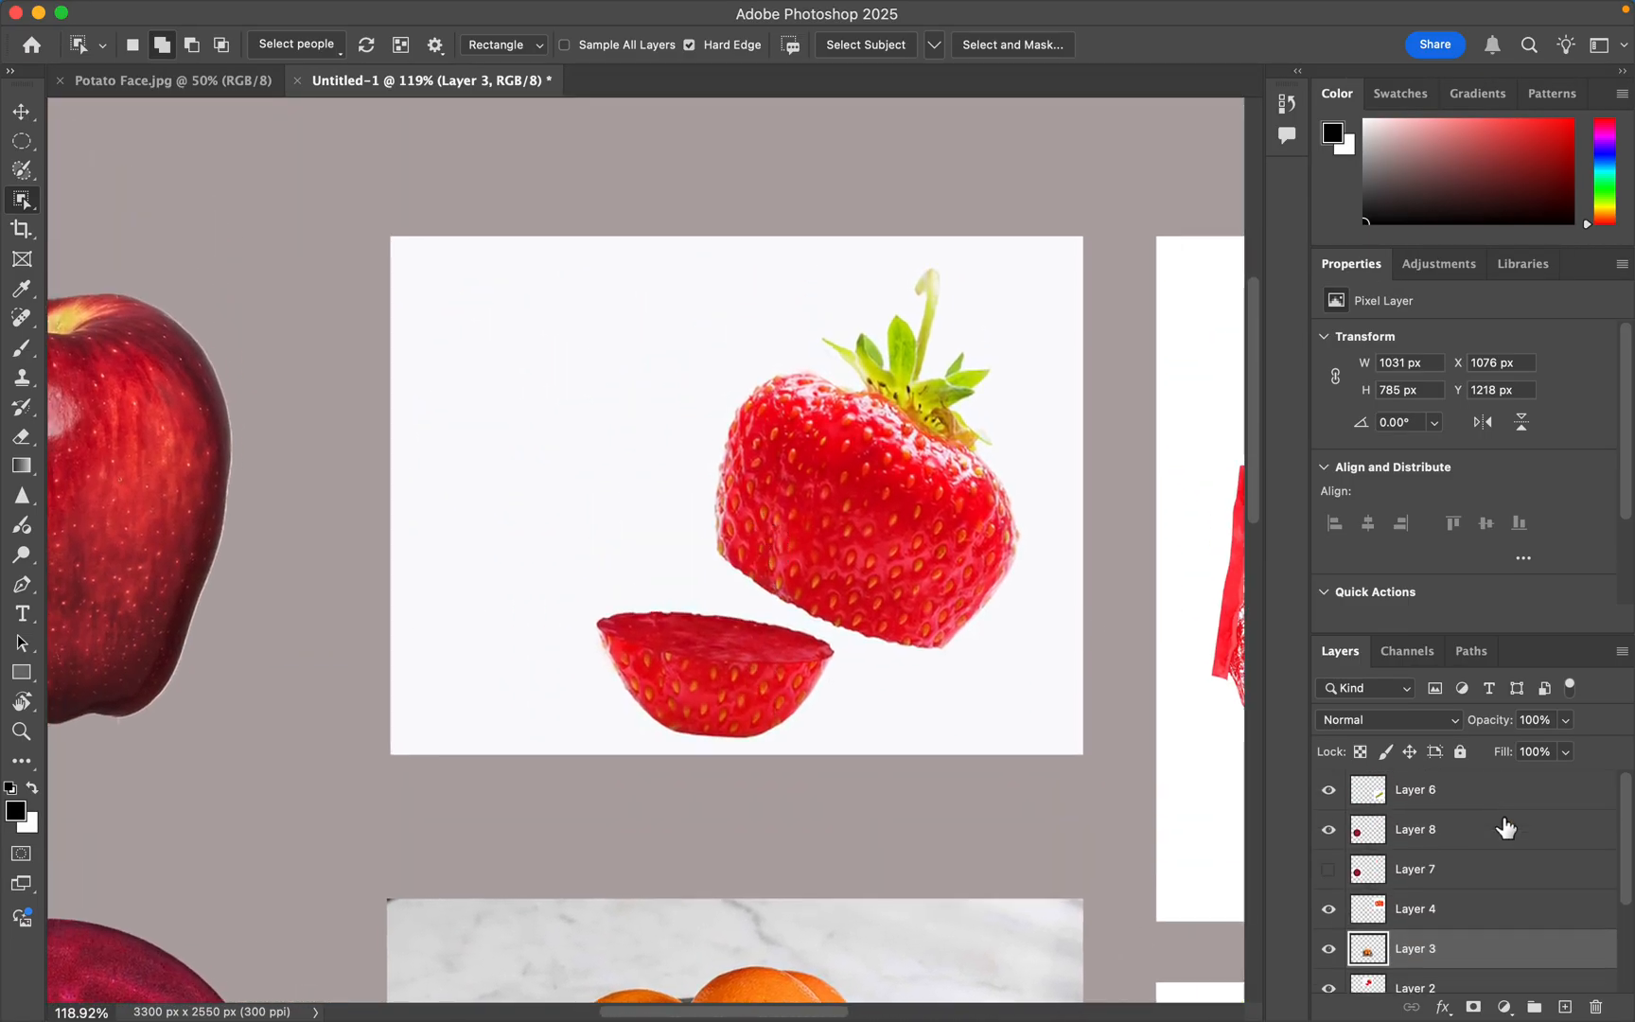
pyautogui.click(1502, 852)
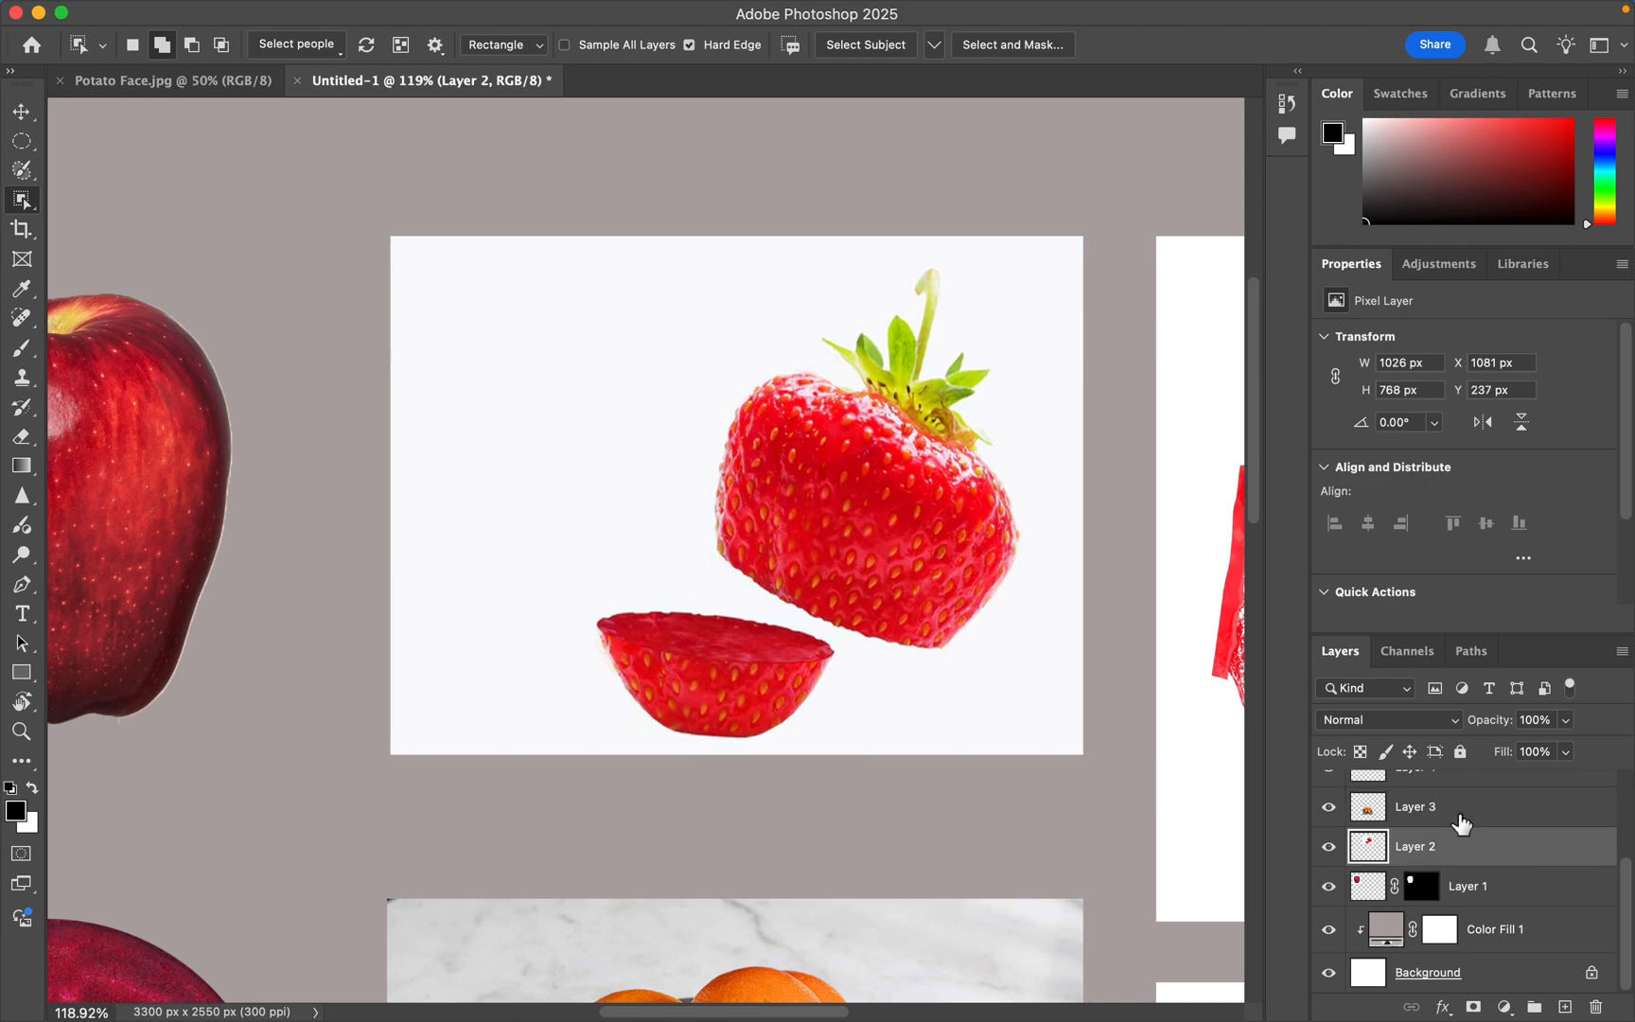
pyautogui.click(887, 490)
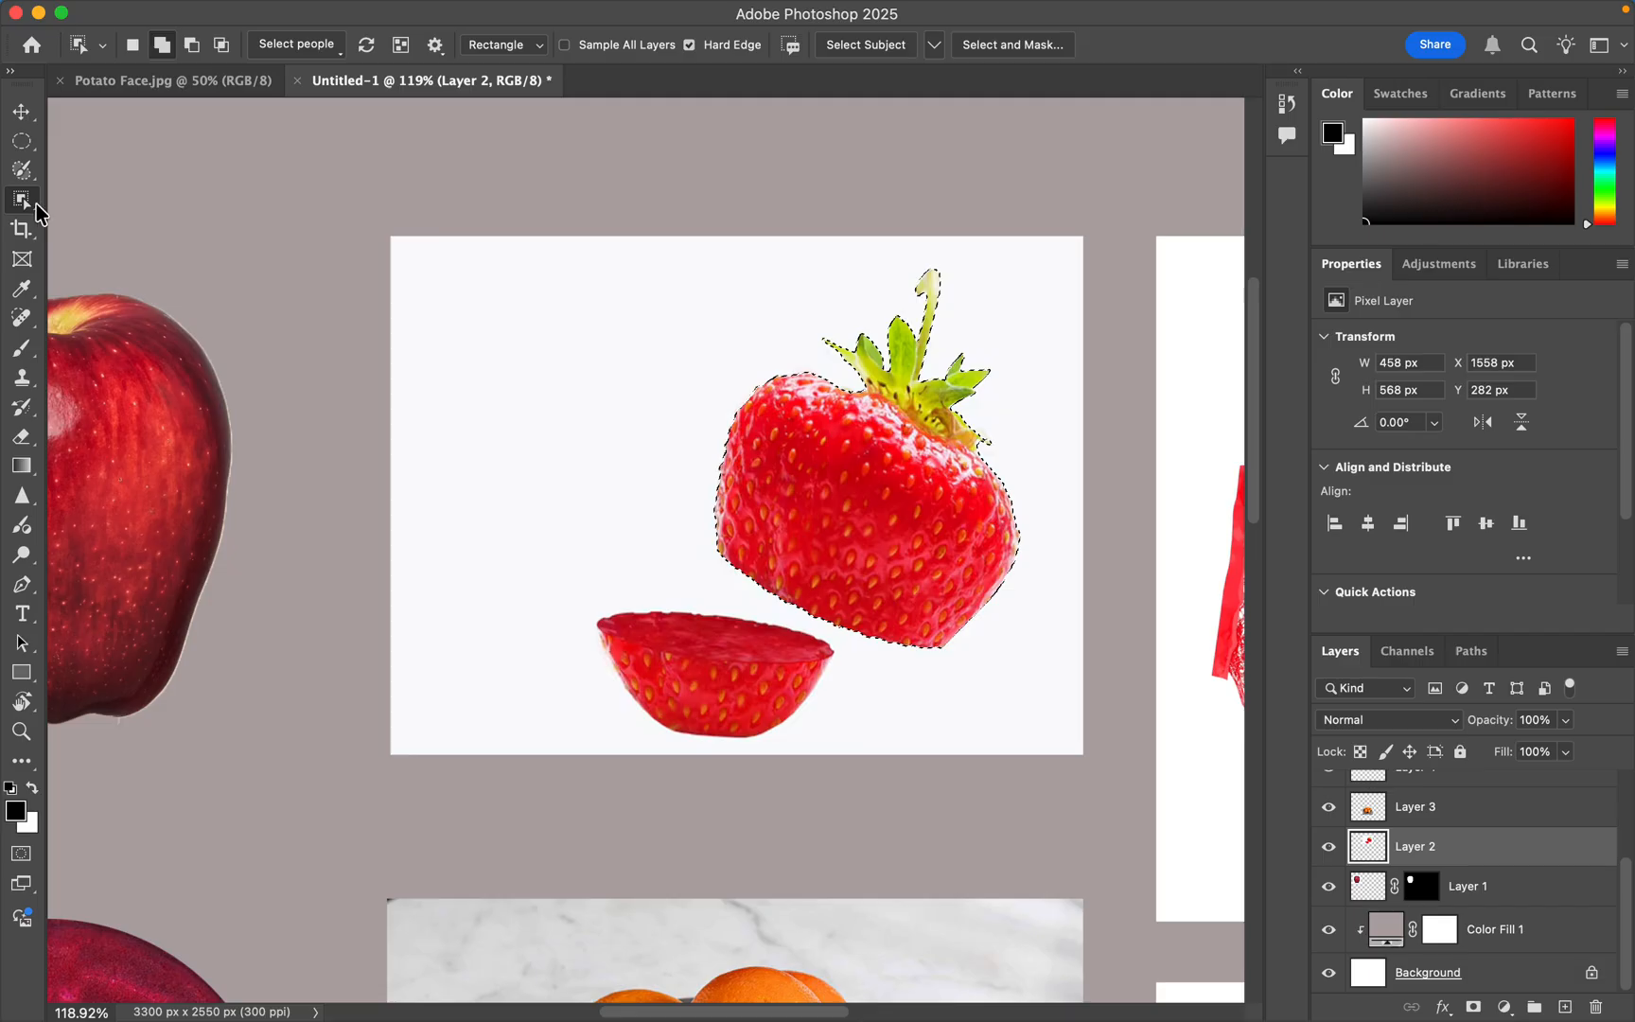
# - Add the cut strawberry slice to the selection with the Quick Selection tool and turn the selection into a layer mask on Layer 2
pyautogui.rightClick(22, 200)
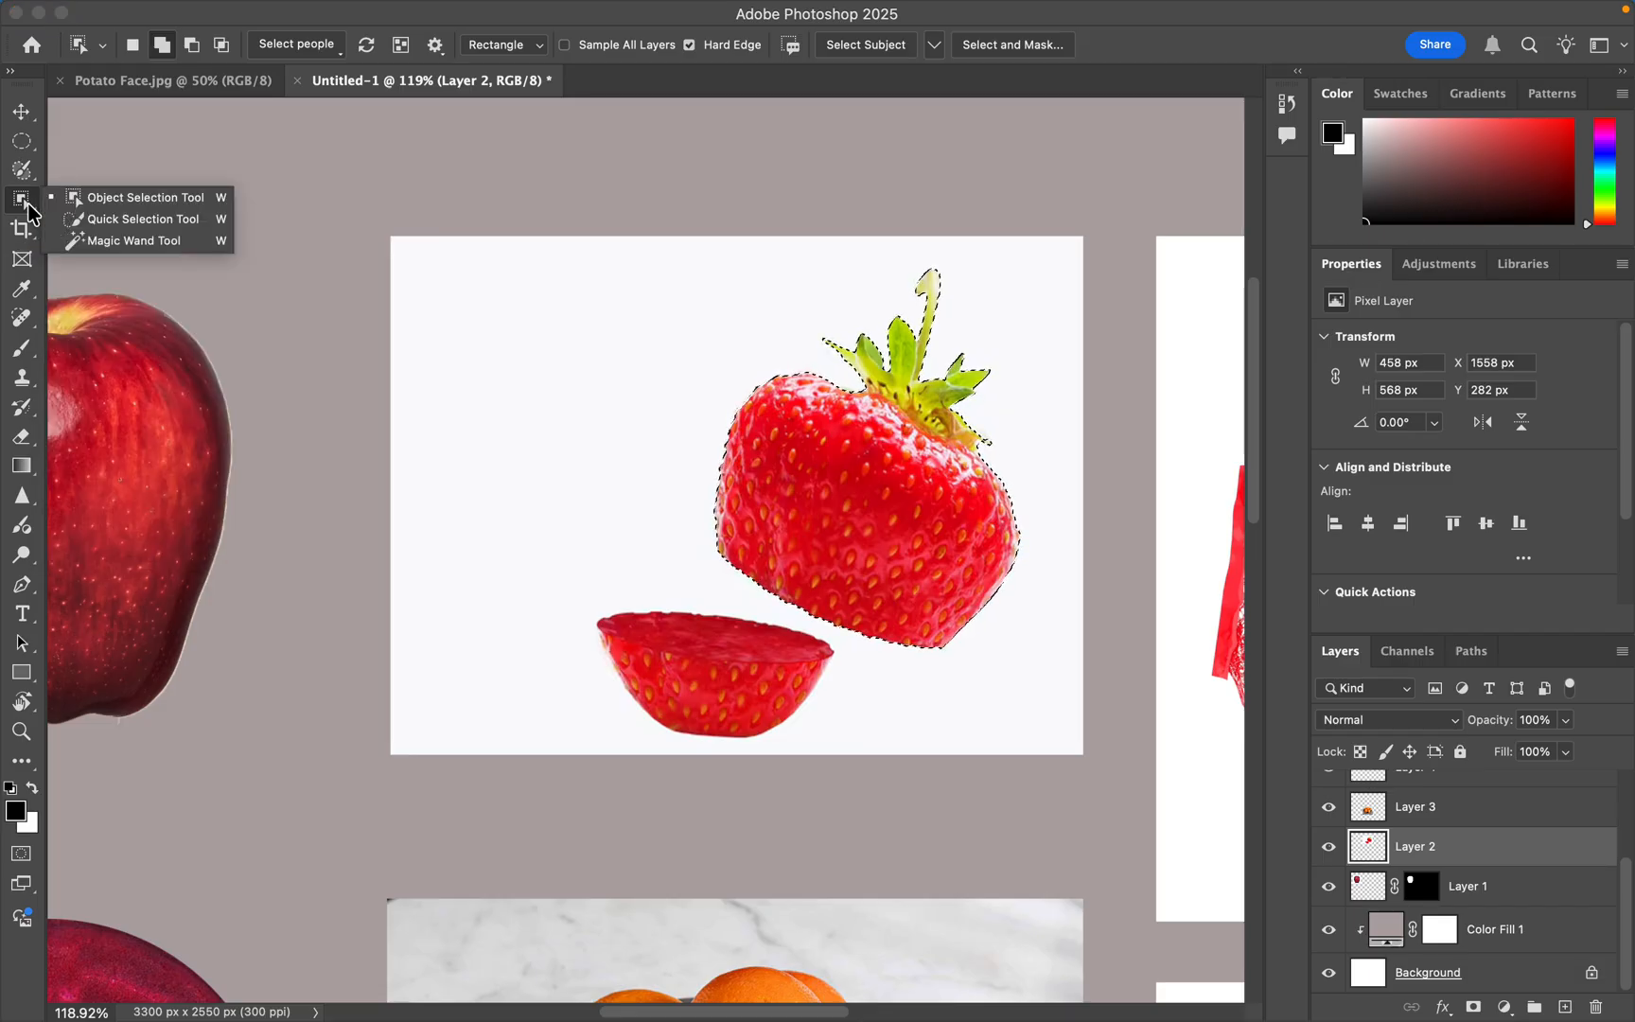
pyautogui.click(104, 219)
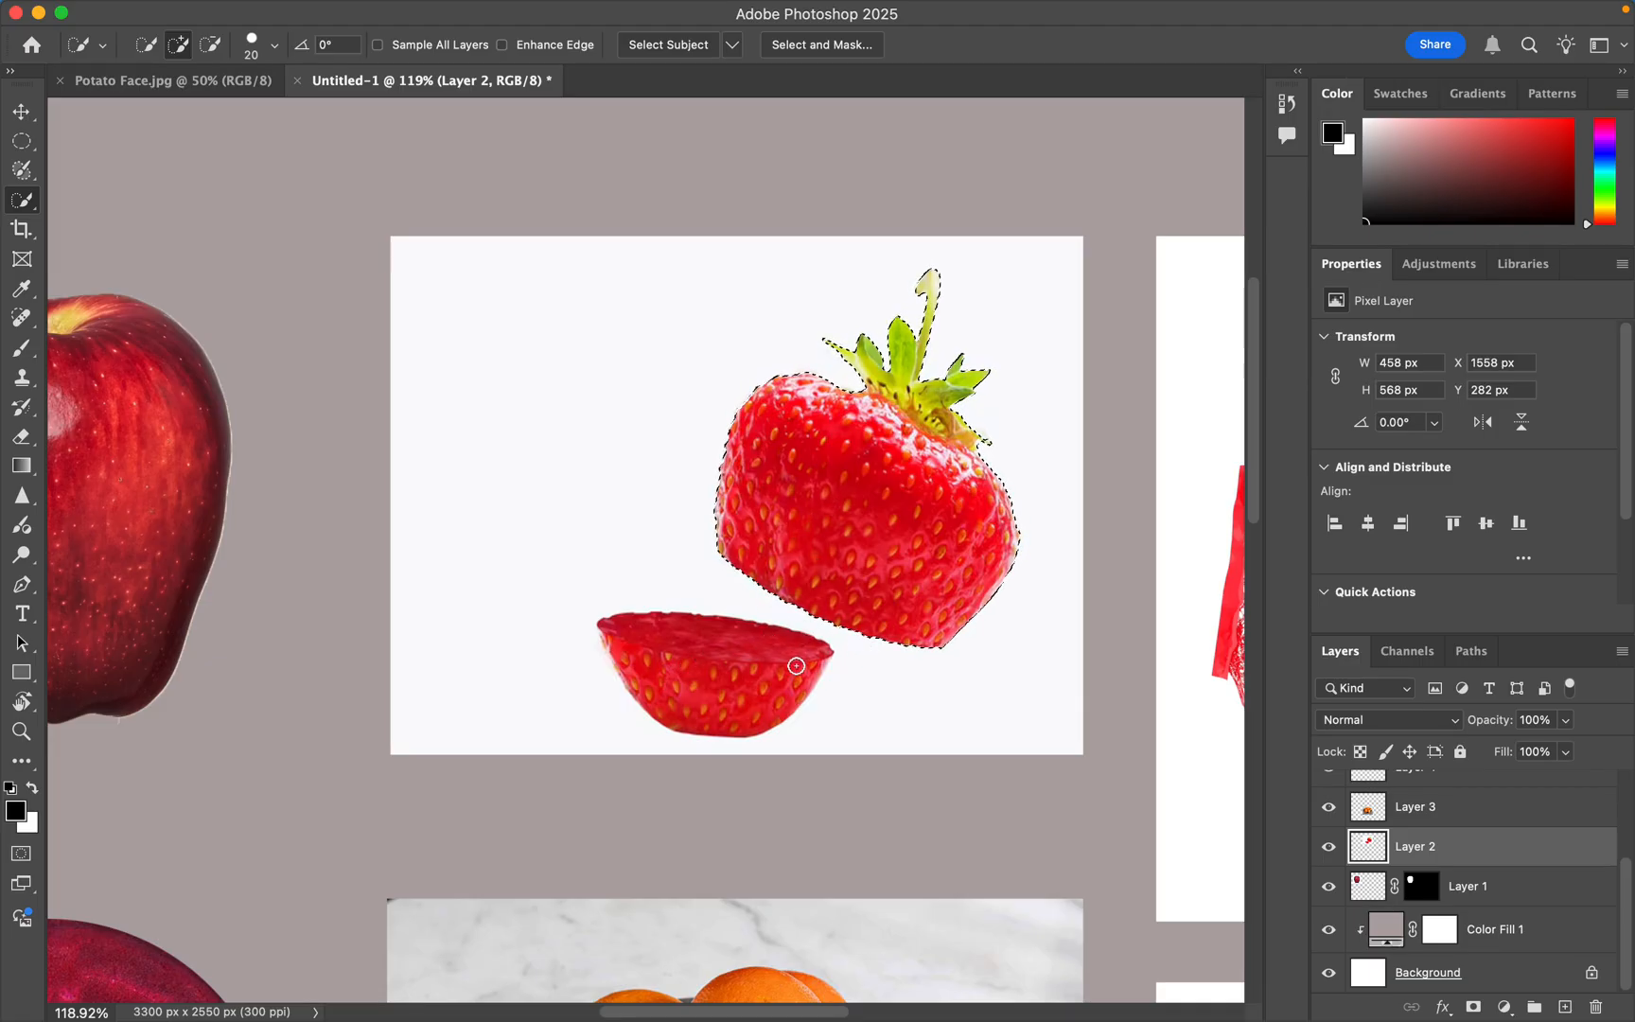
pyautogui.moveTo(686, 655)
pyautogui.mouseDown()
pyautogui.moveTo(760, 635)
pyautogui.moveTo(758, 691)
pyautogui.moveTo(728, 674)
pyautogui.mouseUp()
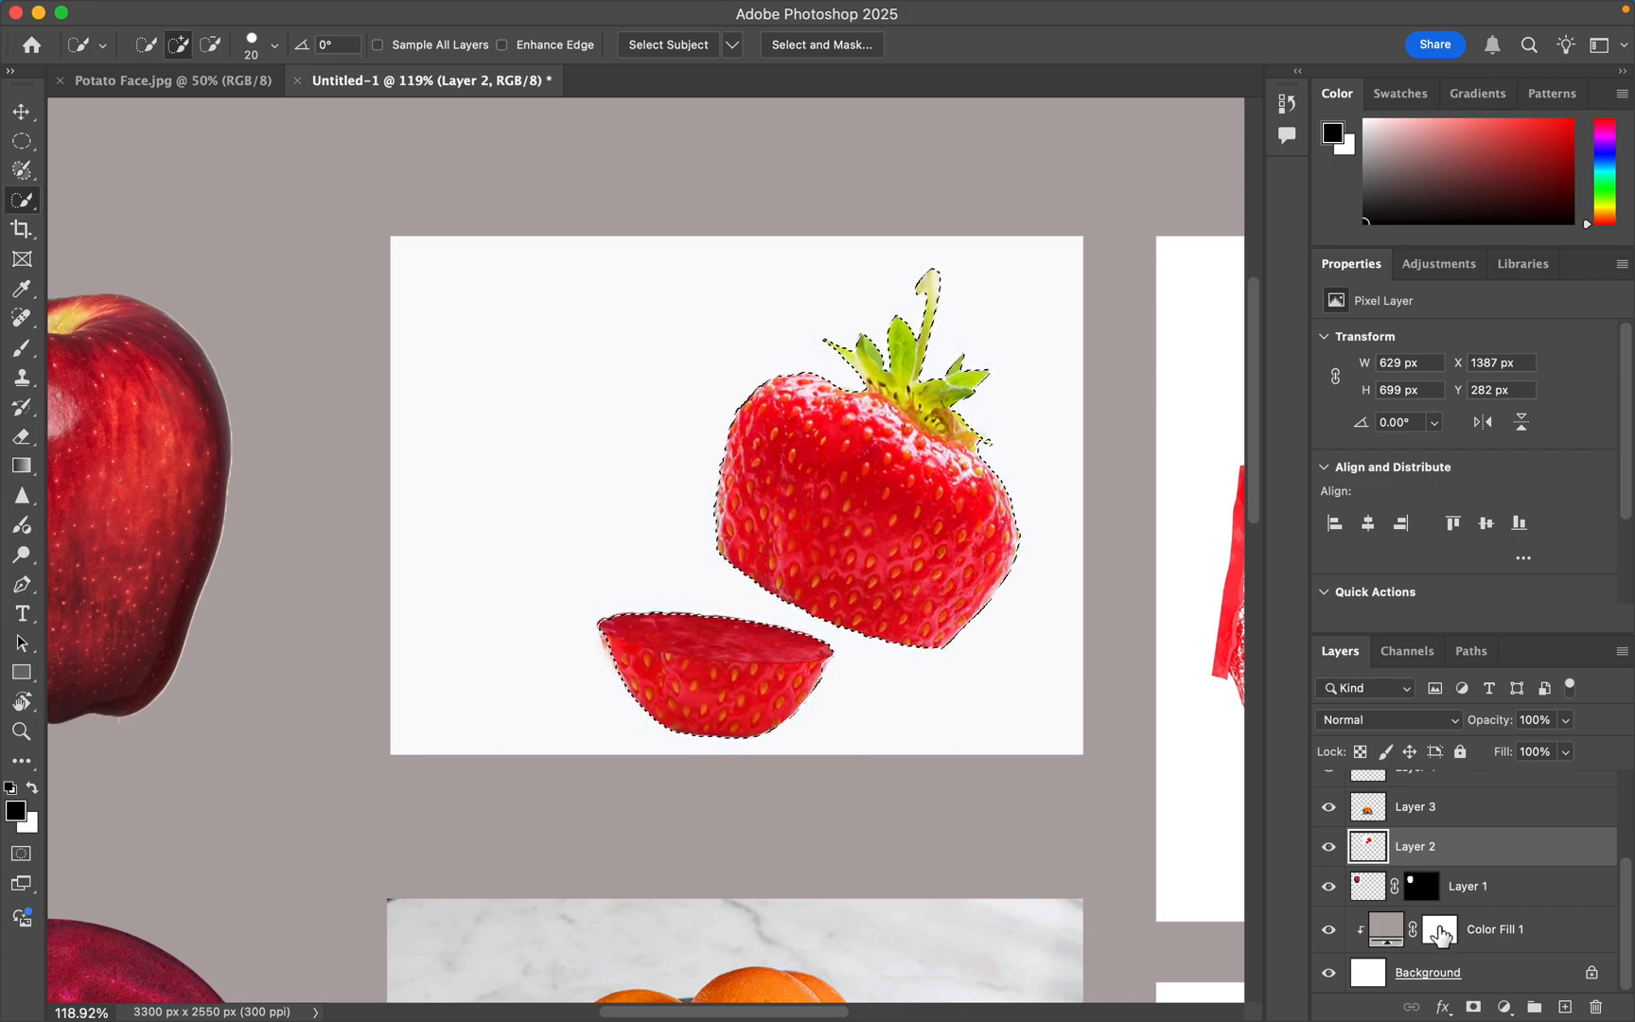
pyautogui.click(1474, 1008)
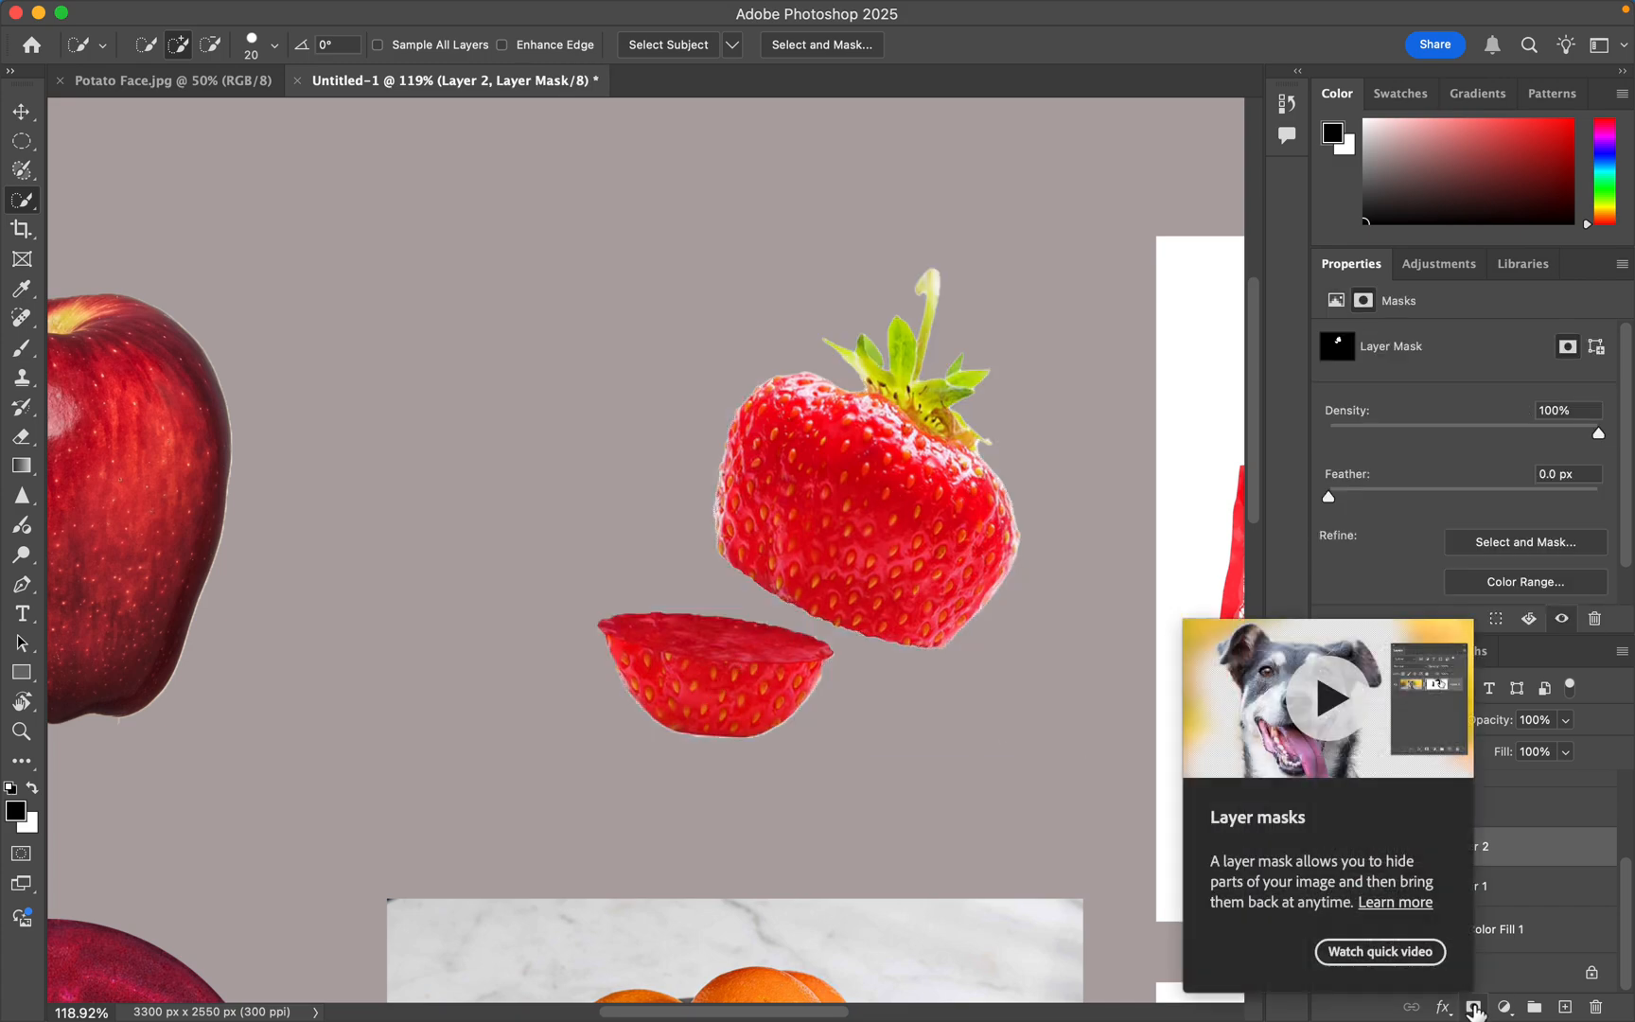
# - Switch to the Magic Wand tool and make Layer 4 with the netted oranges the active layer
pyautogui.scroll(-1, 1018, 613)
pyautogui.hscroll(10, 1019, 614)
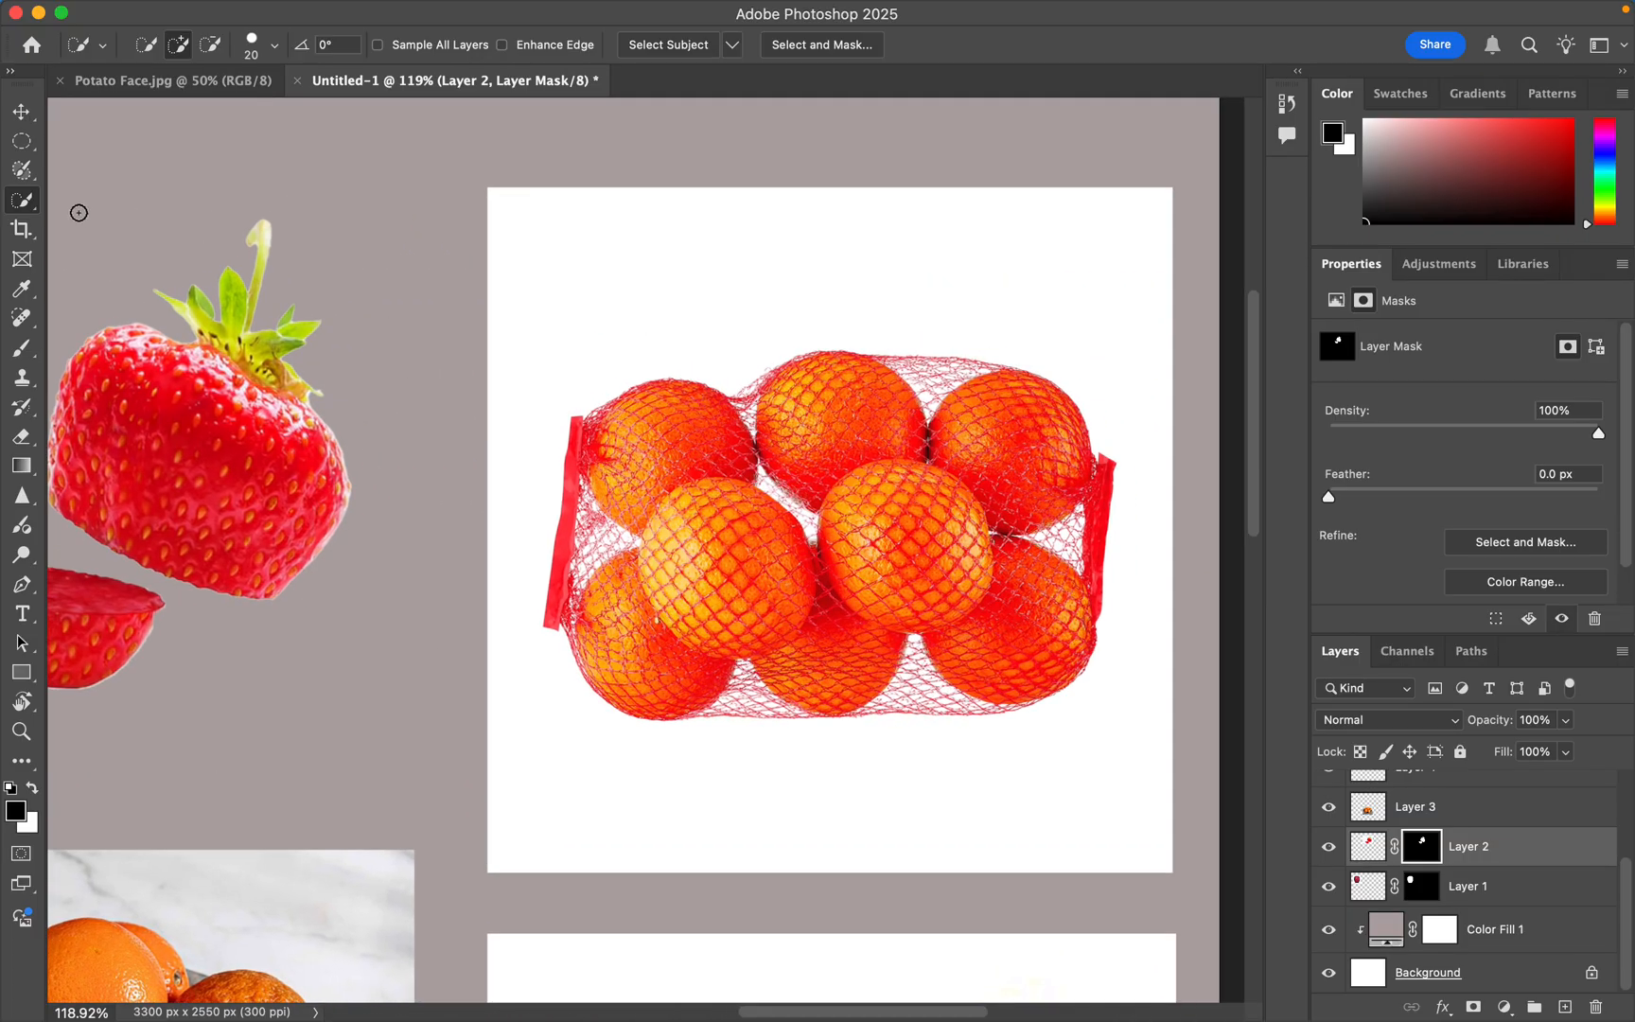
pyautogui.rightClick(18, 205)
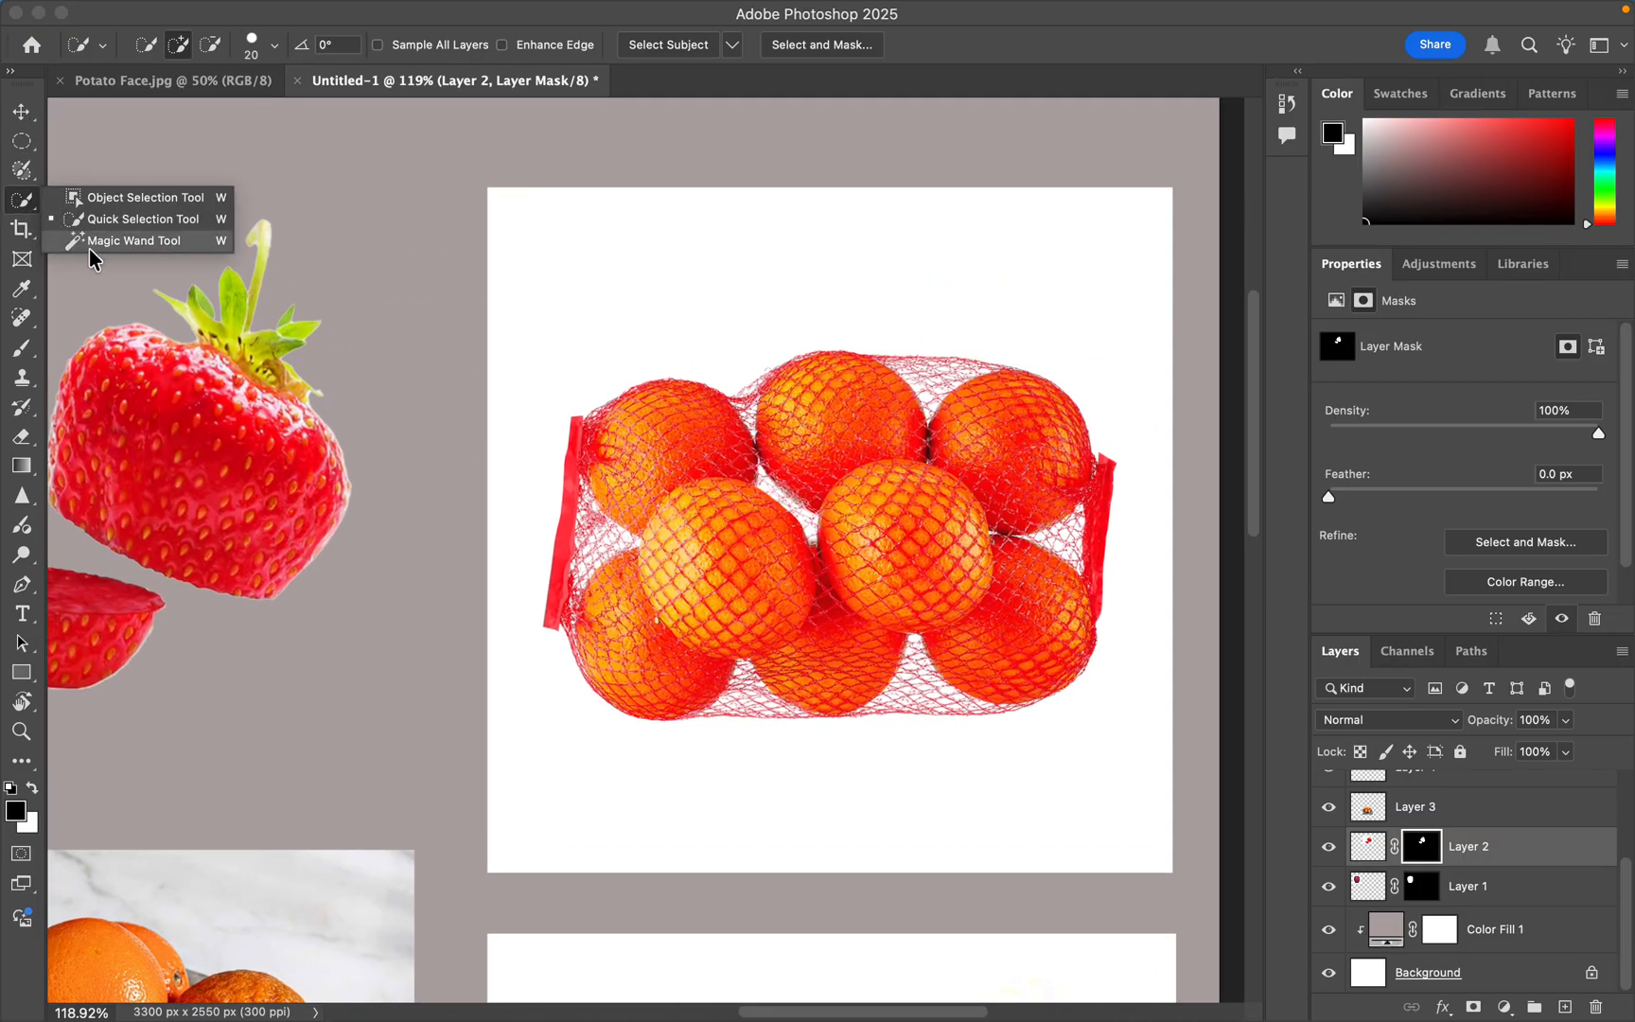
pyautogui.click(123, 243)
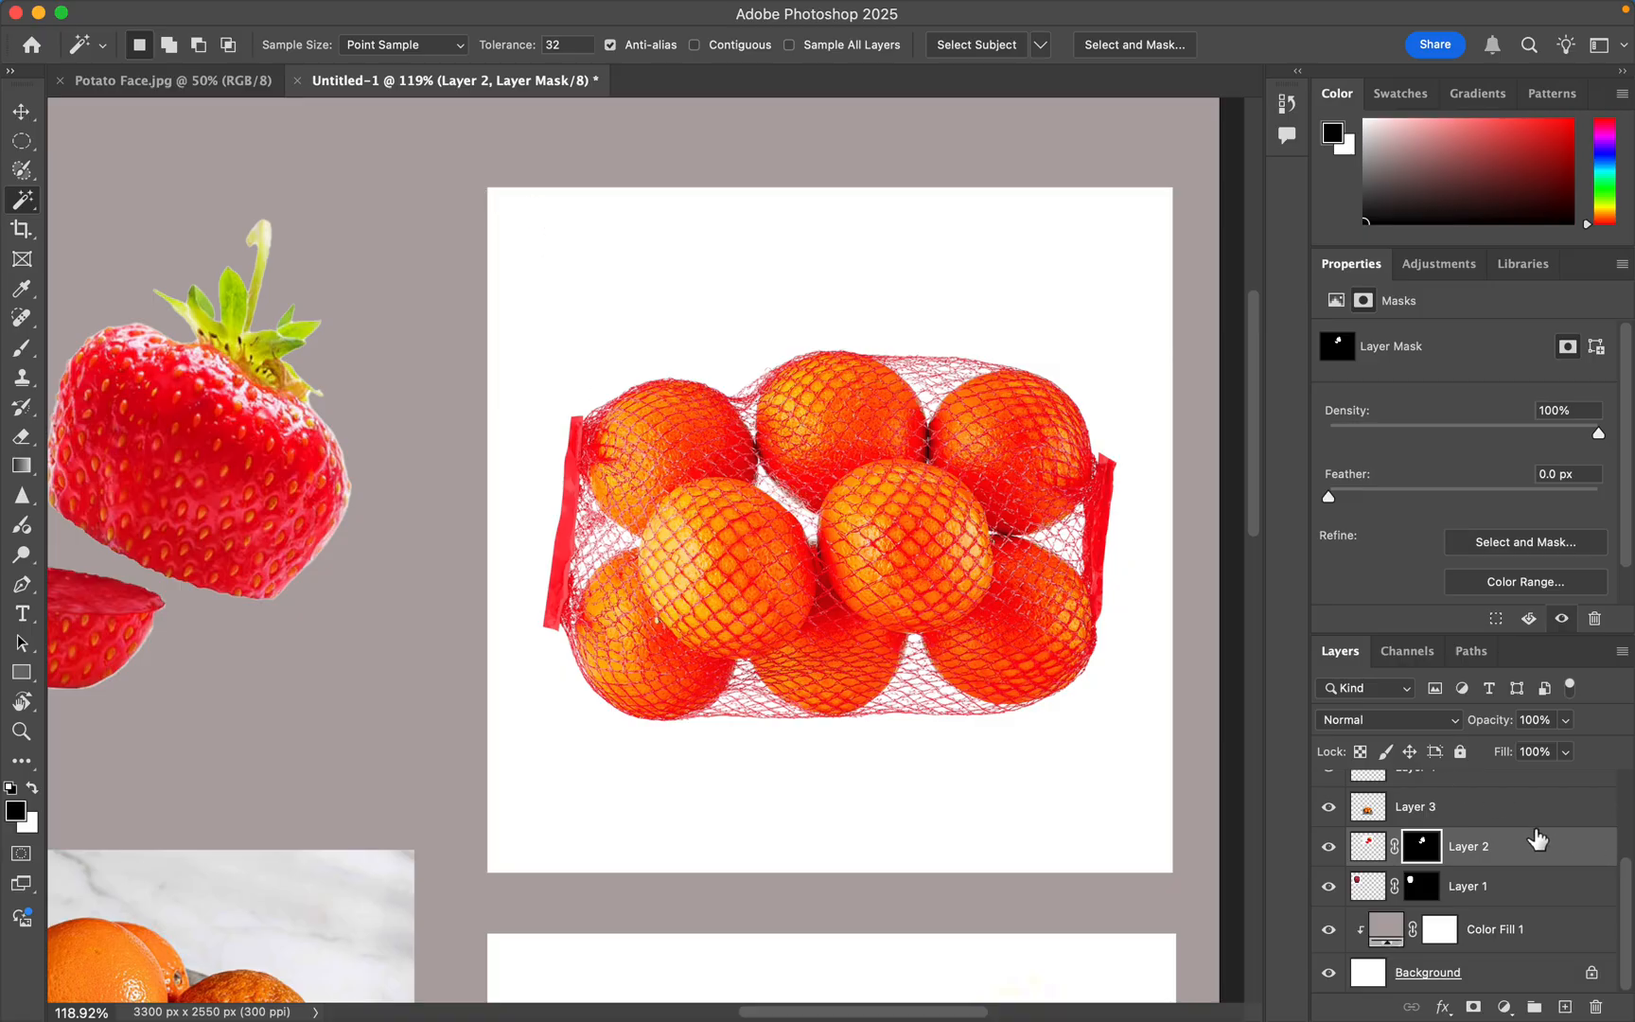
pyautogui.scroll(3, 1535, 842)
pyautogui.click(1517, 873)
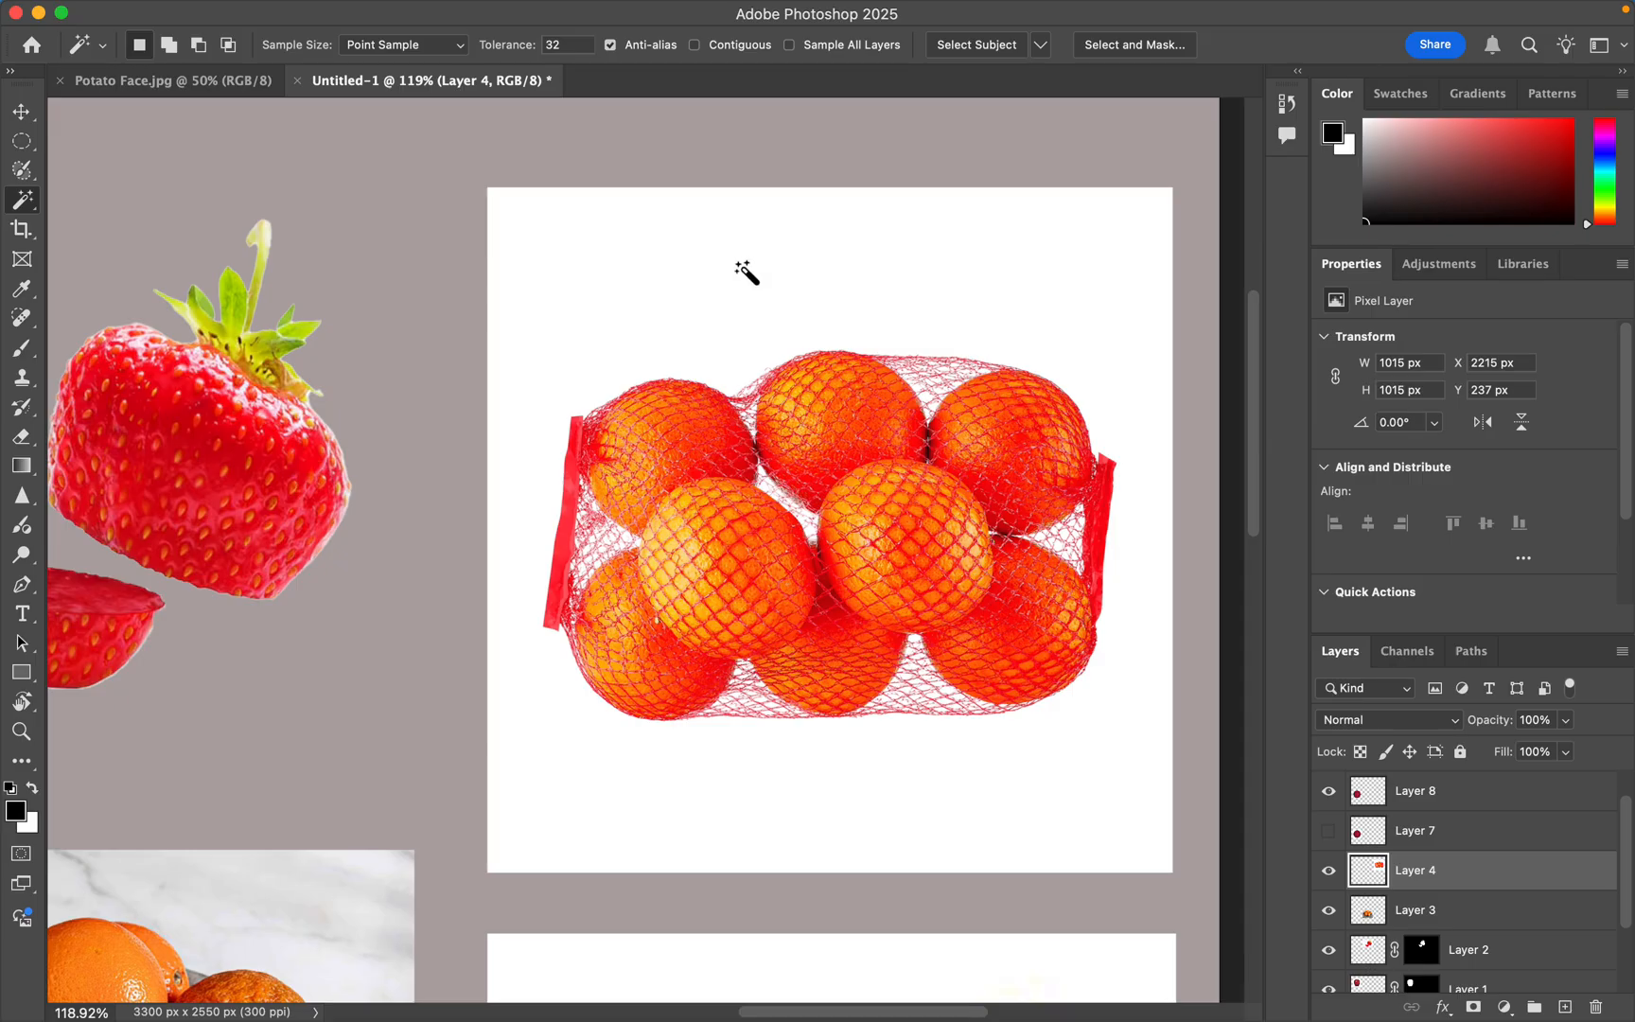
# - Try selecting the white background around the netted oranges with Contiguous turned on, then deselect it
pyautogui.hscroll(-3, 705, 228)
pyautogui.hscroll(-1, 705, 227)
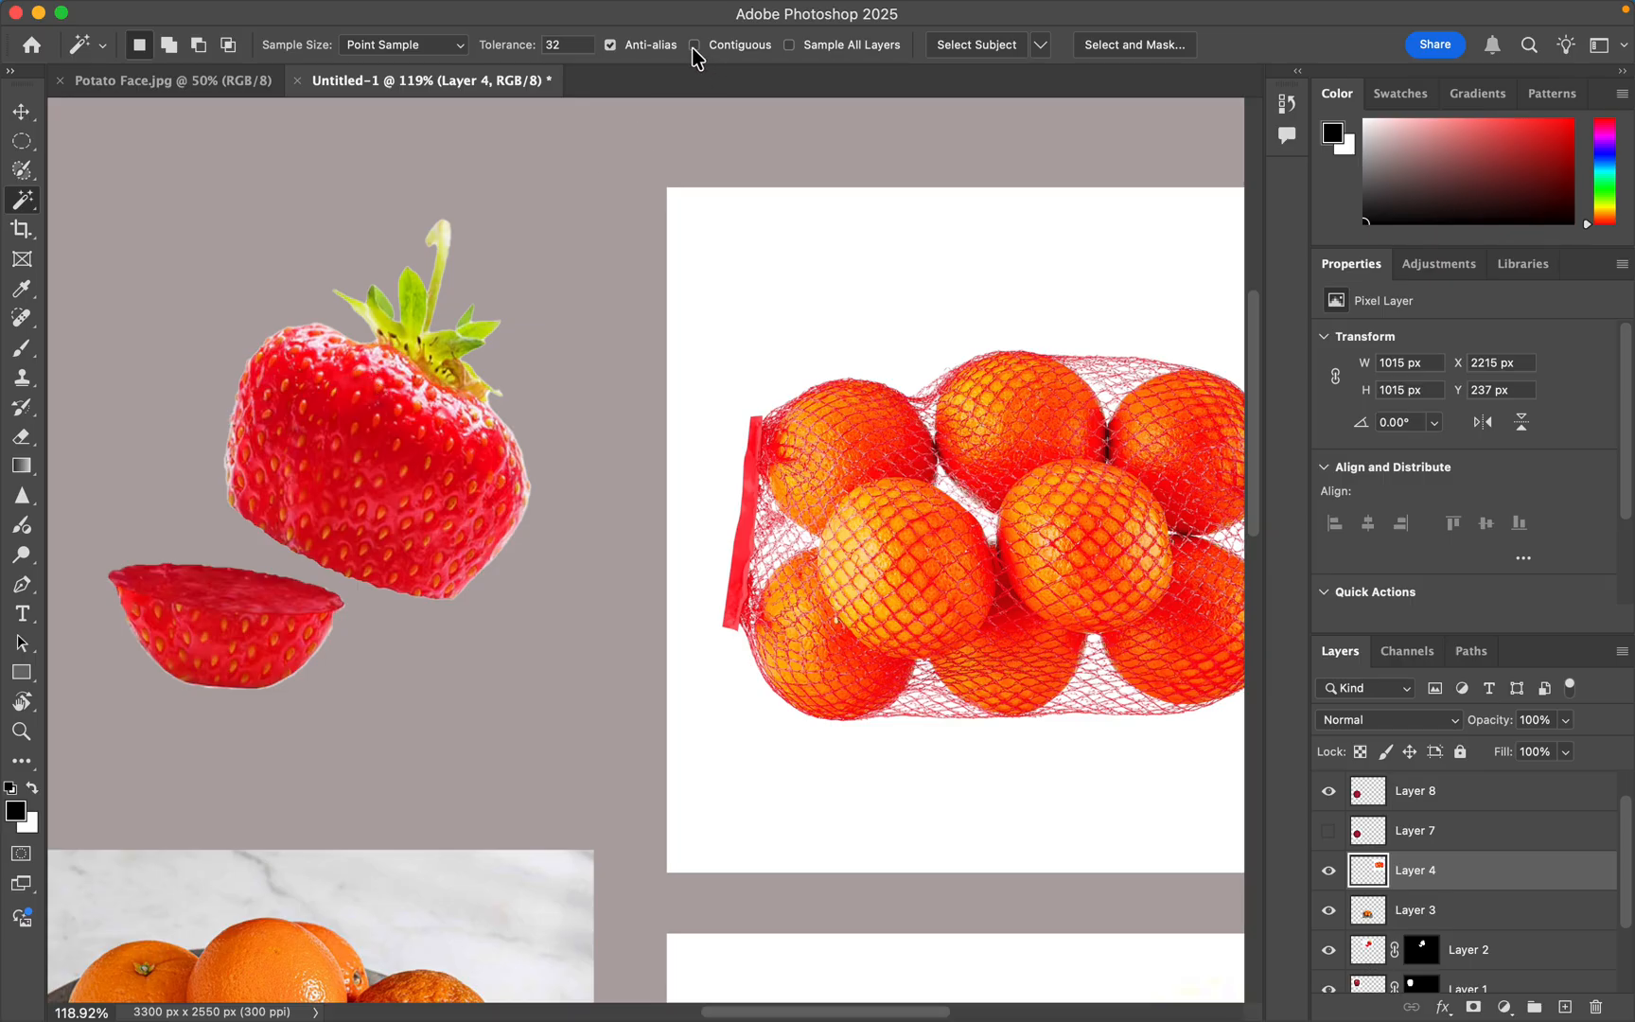
pyautogui.scroll(-3, 712, 219)
pyautogui.hscroll(5, 712, 218)
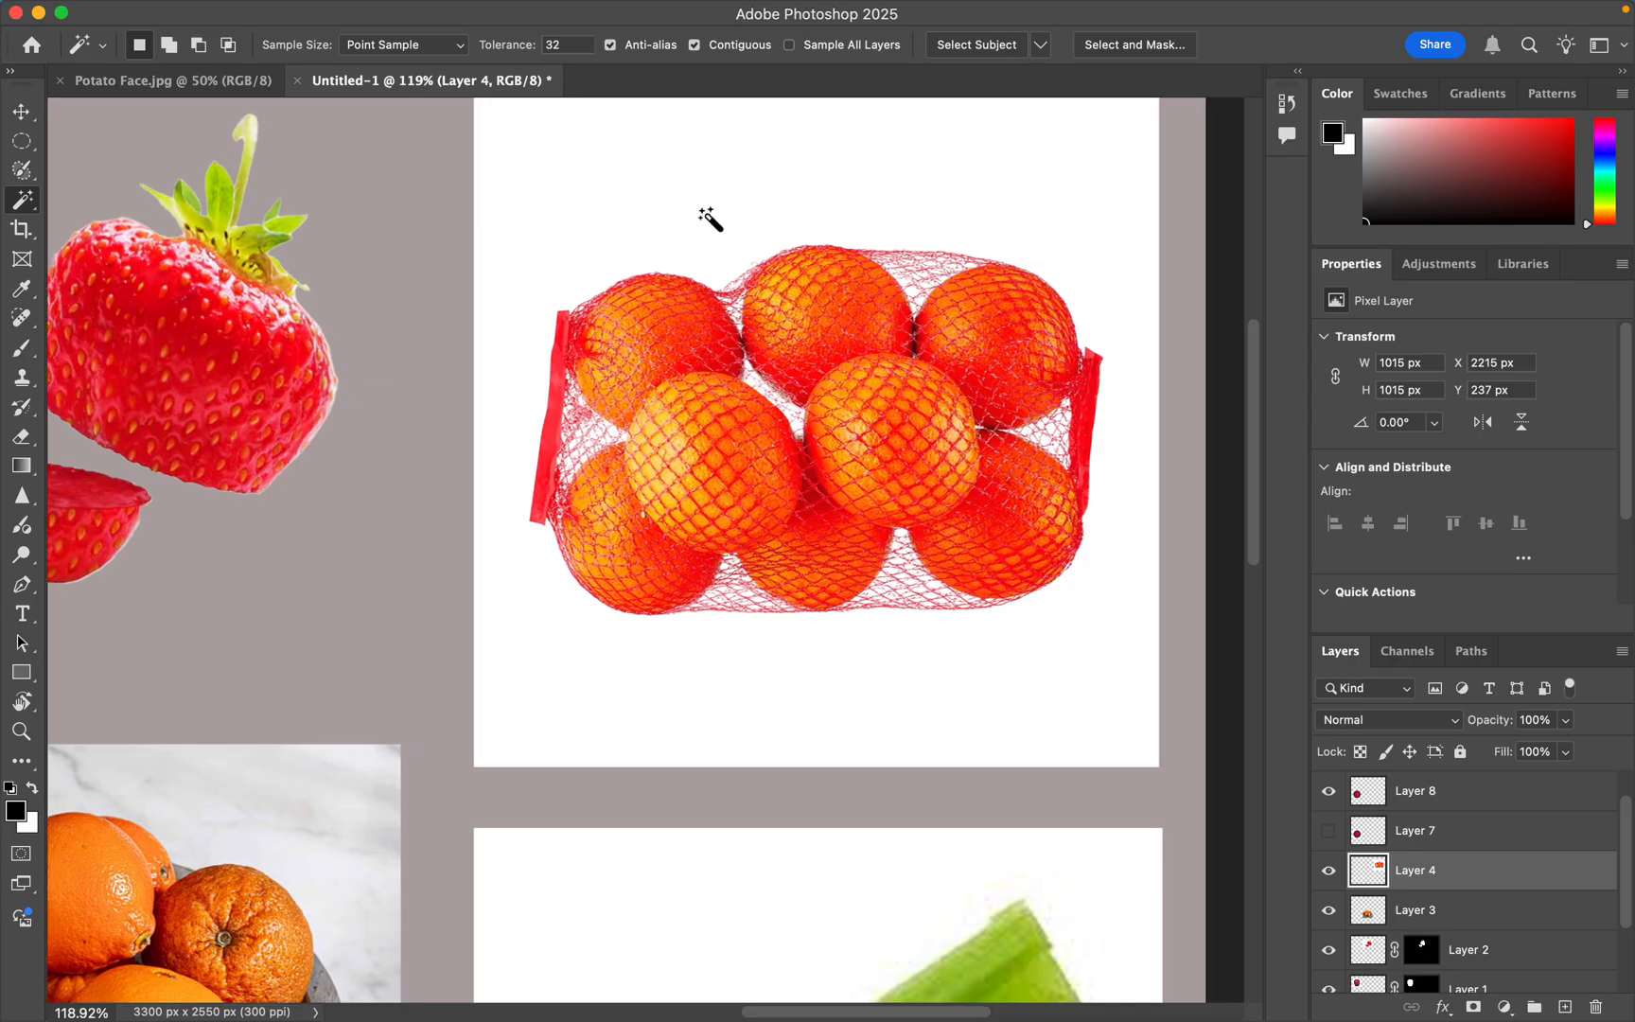
pyautogui.scroll(1, 745, 238)
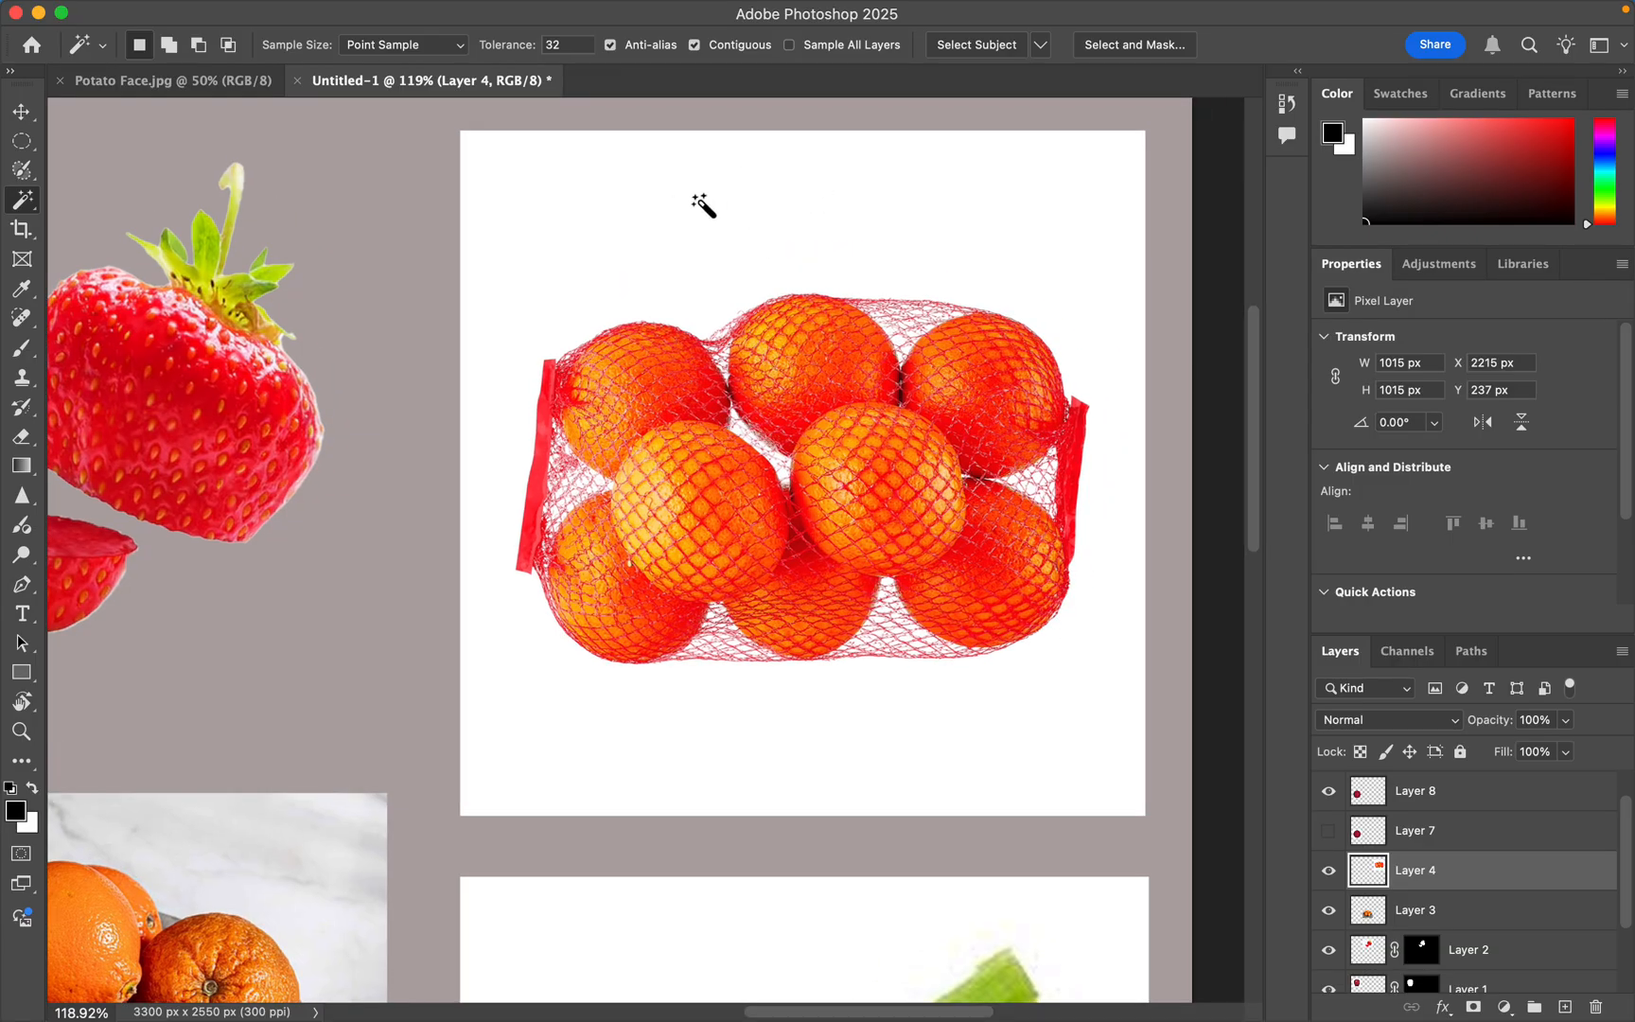
pyautogui.click(737, 175)
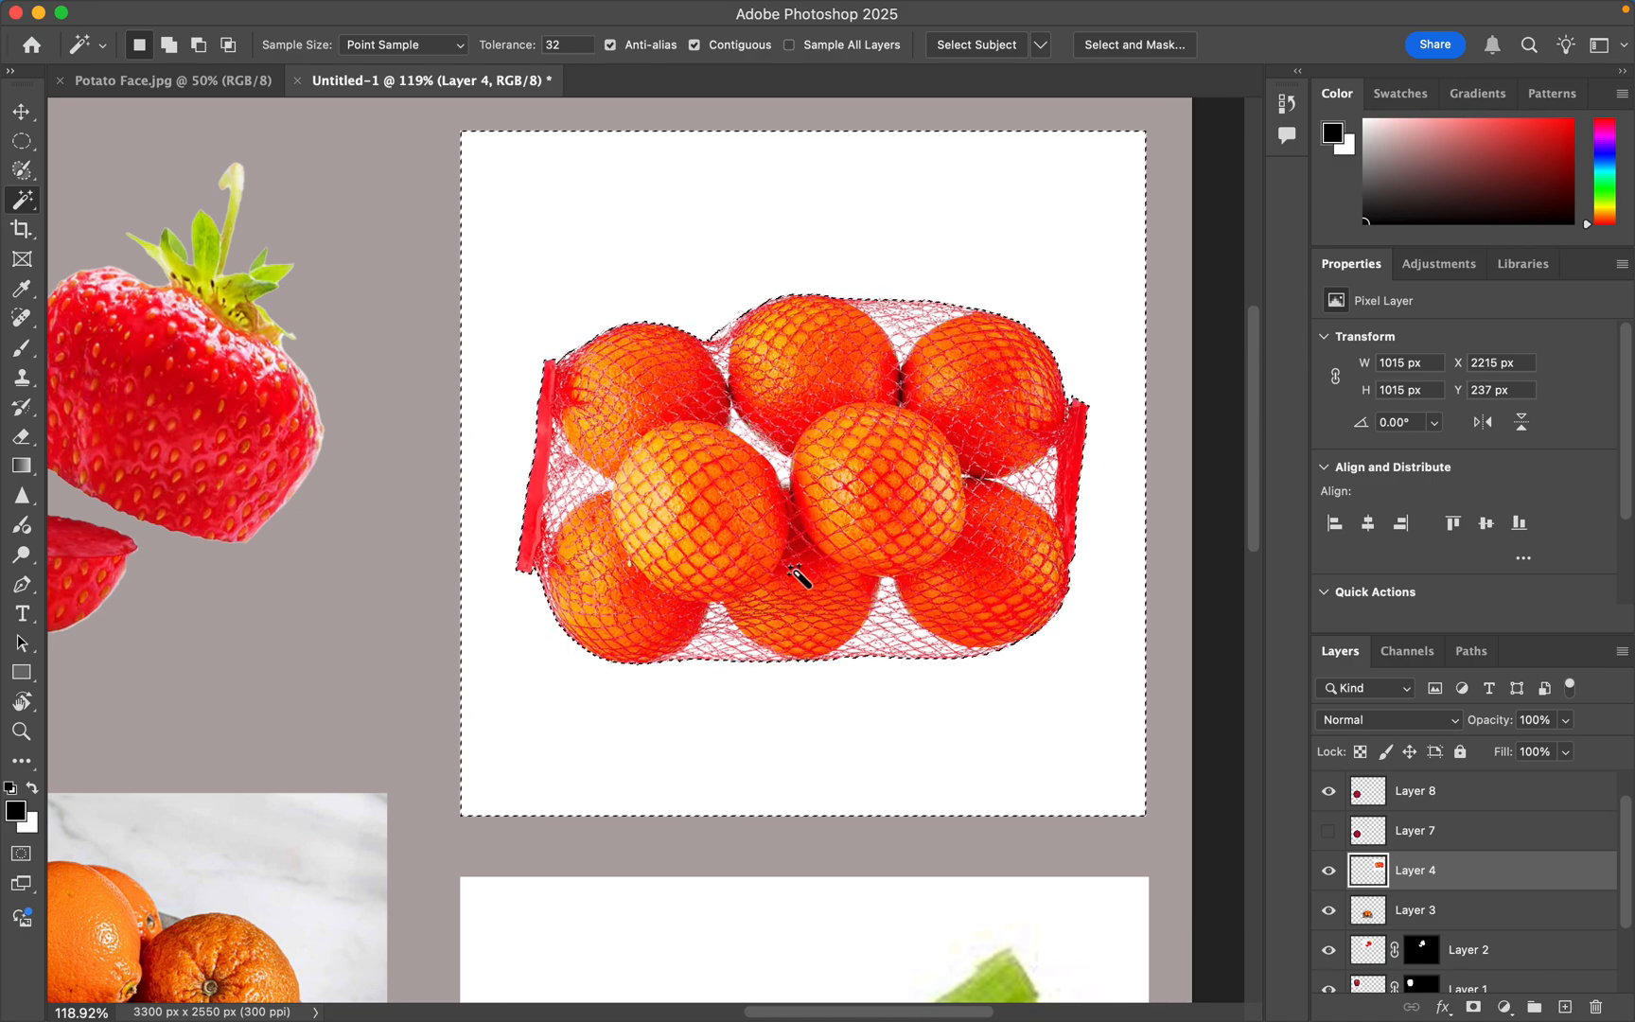
pyautogui.press('super+d')
# - Select all white areas around and inside the orange net with Contiguous off, add a layer mask to Layer 4 and invert it
pyautogui.click(696, 50)
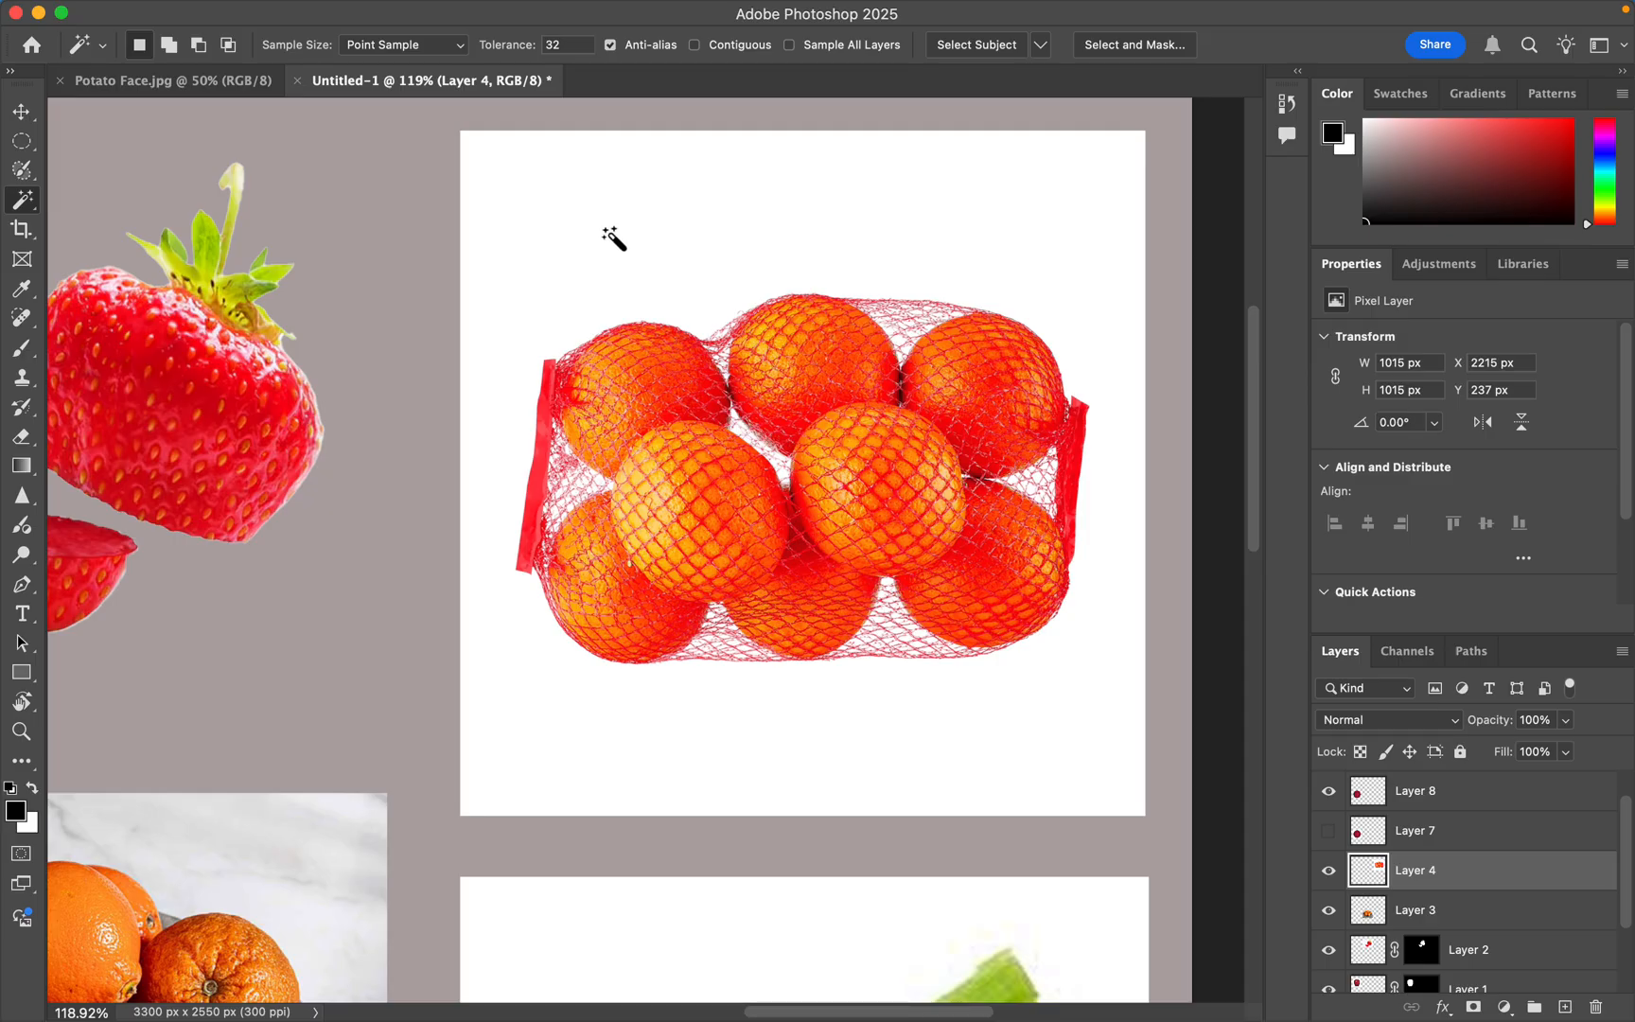
pyautogui.click(613, 238)
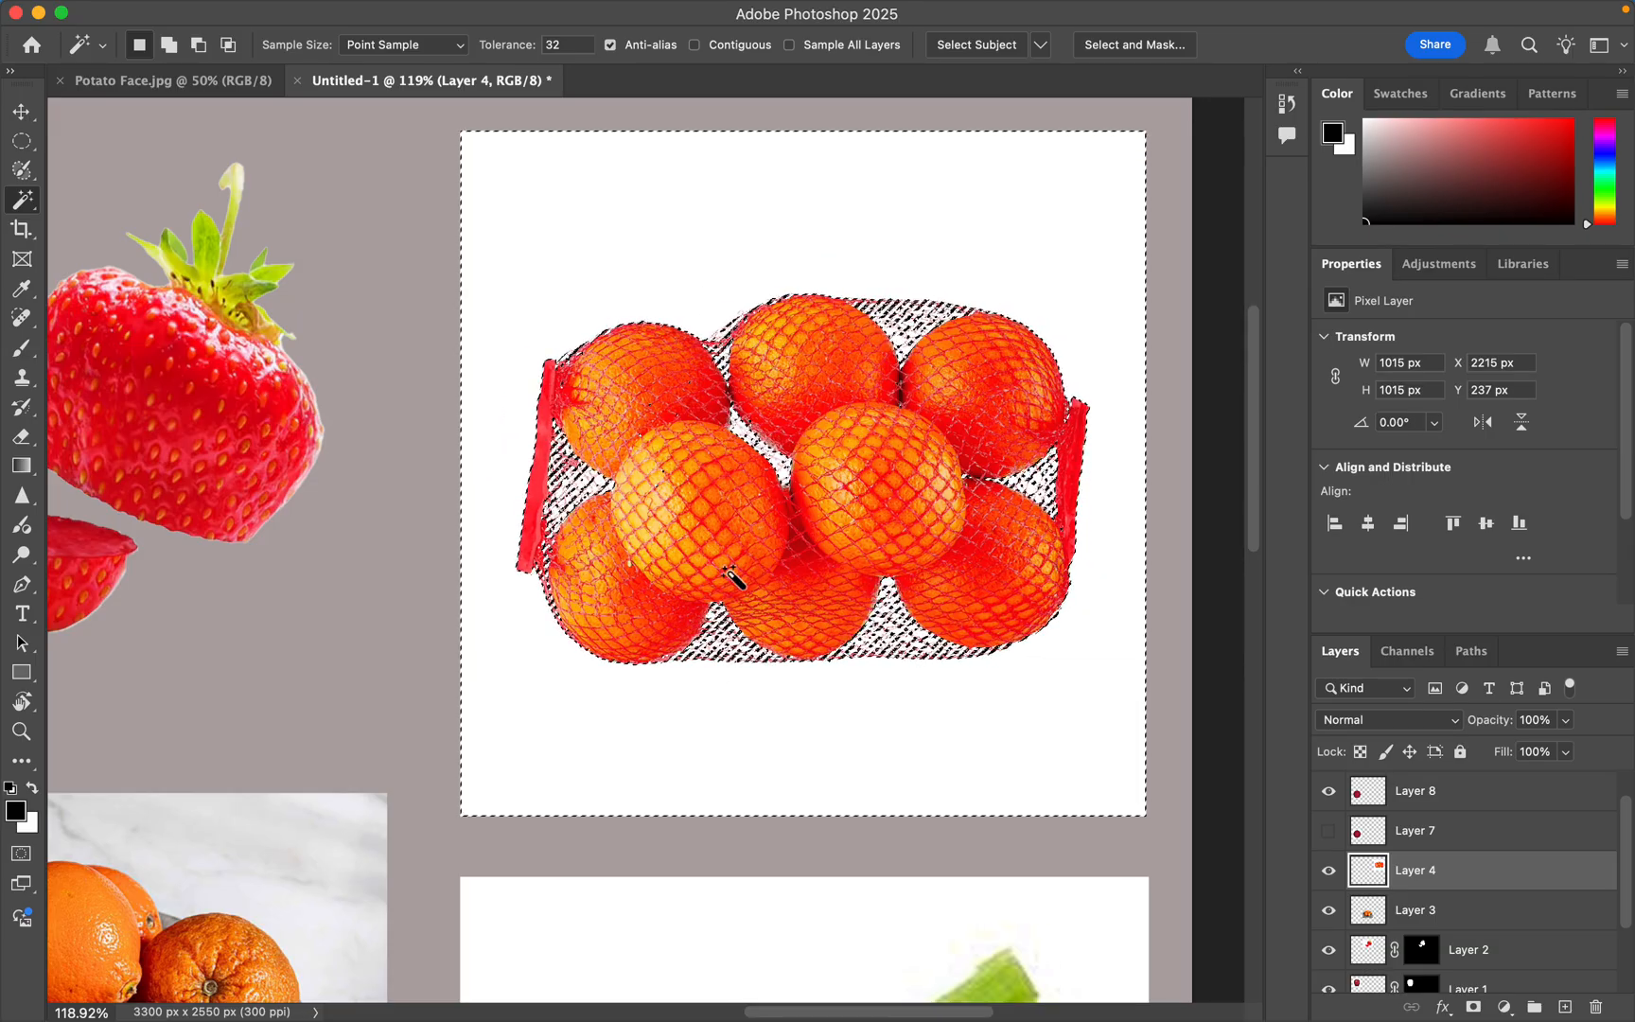
pyautogui.click(1473, 1009)
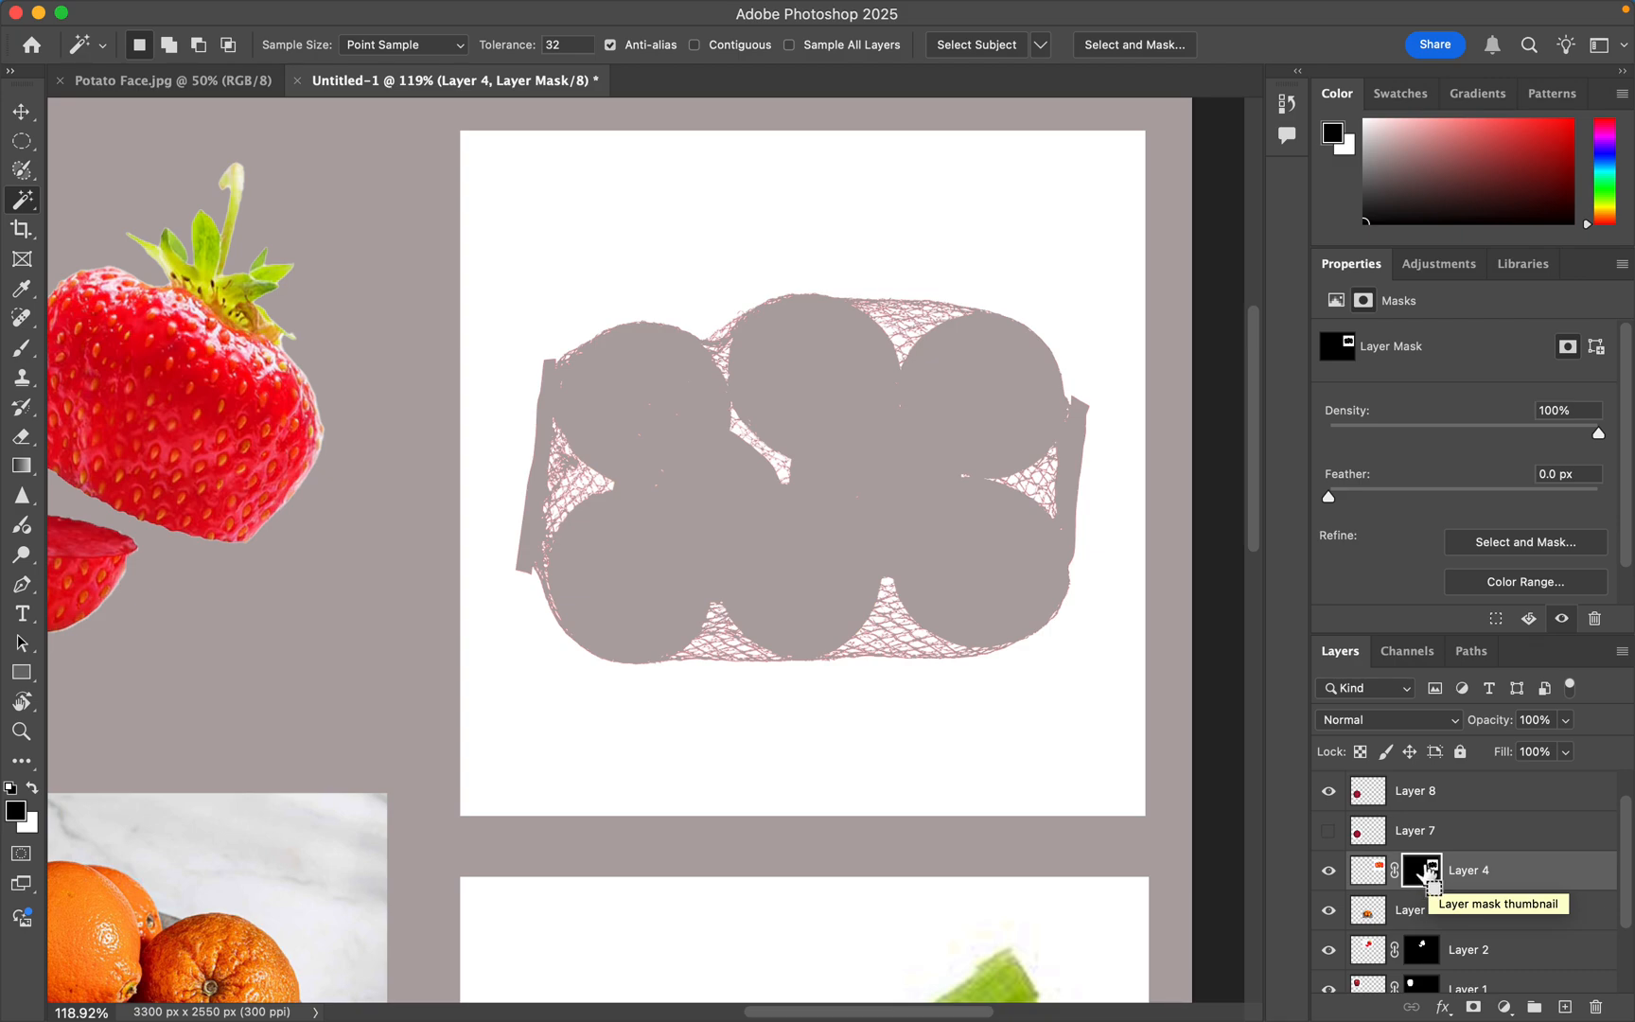
pyautogui.press('super+i')
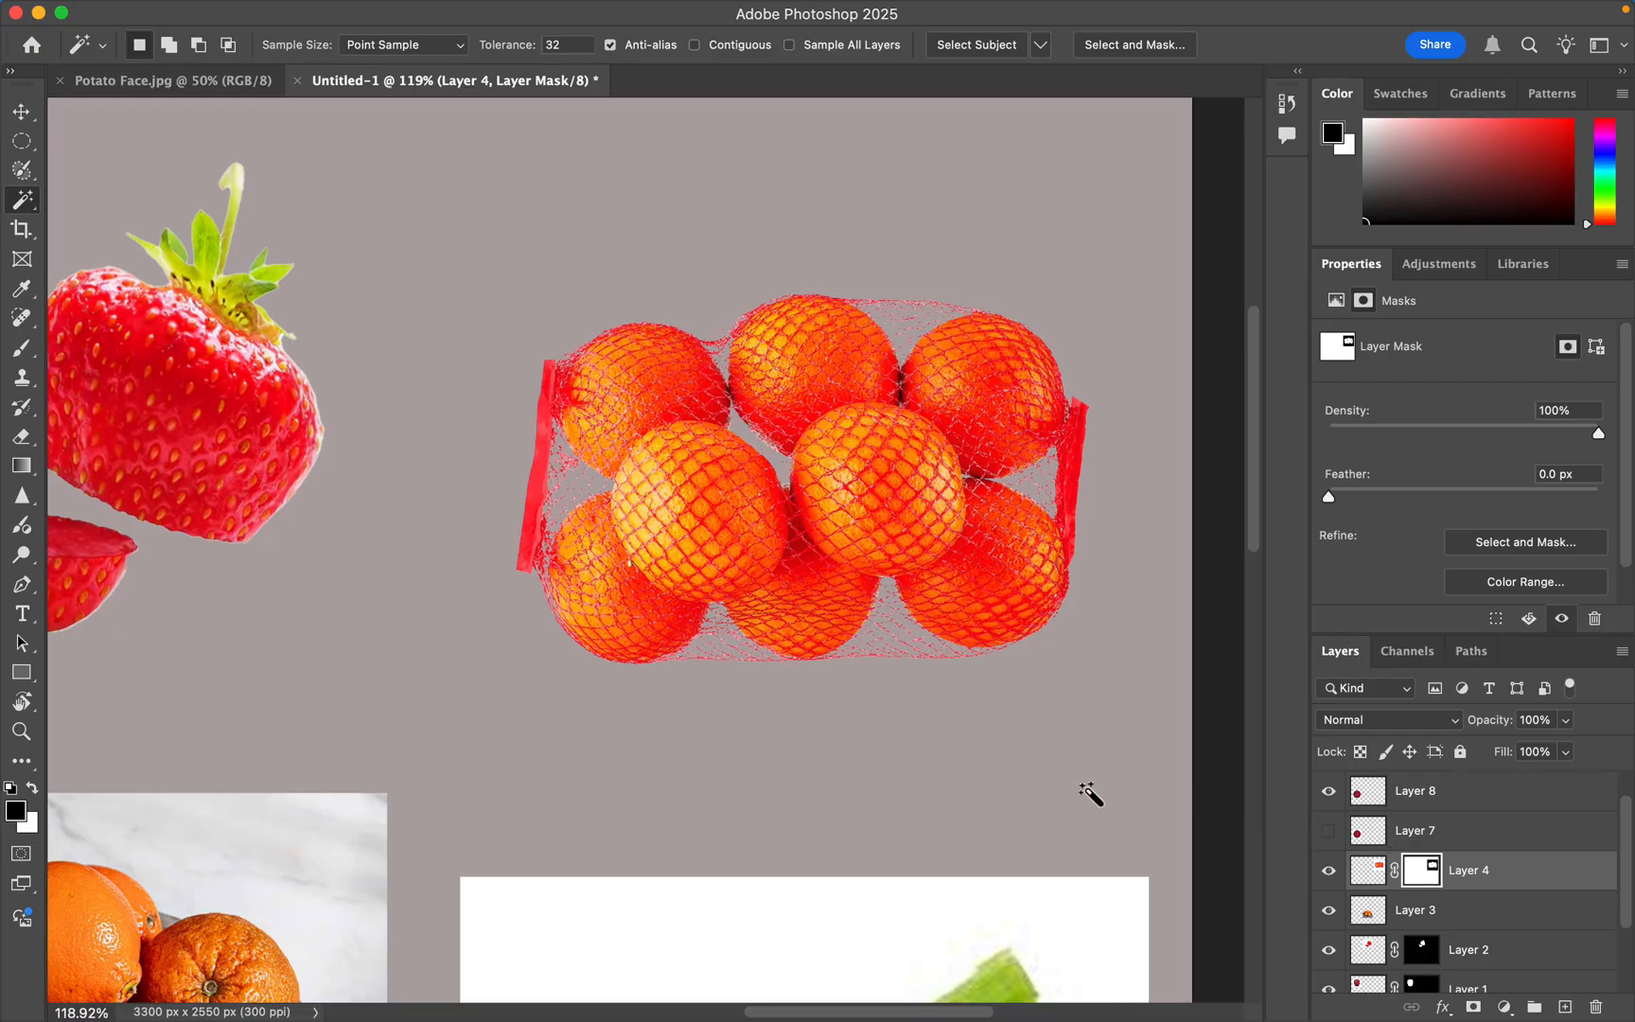
# - Examine the netted oranges' cutout up close and alongside the other pictures on the canvas
pyautogui.hscroll(5, 1041, 776)
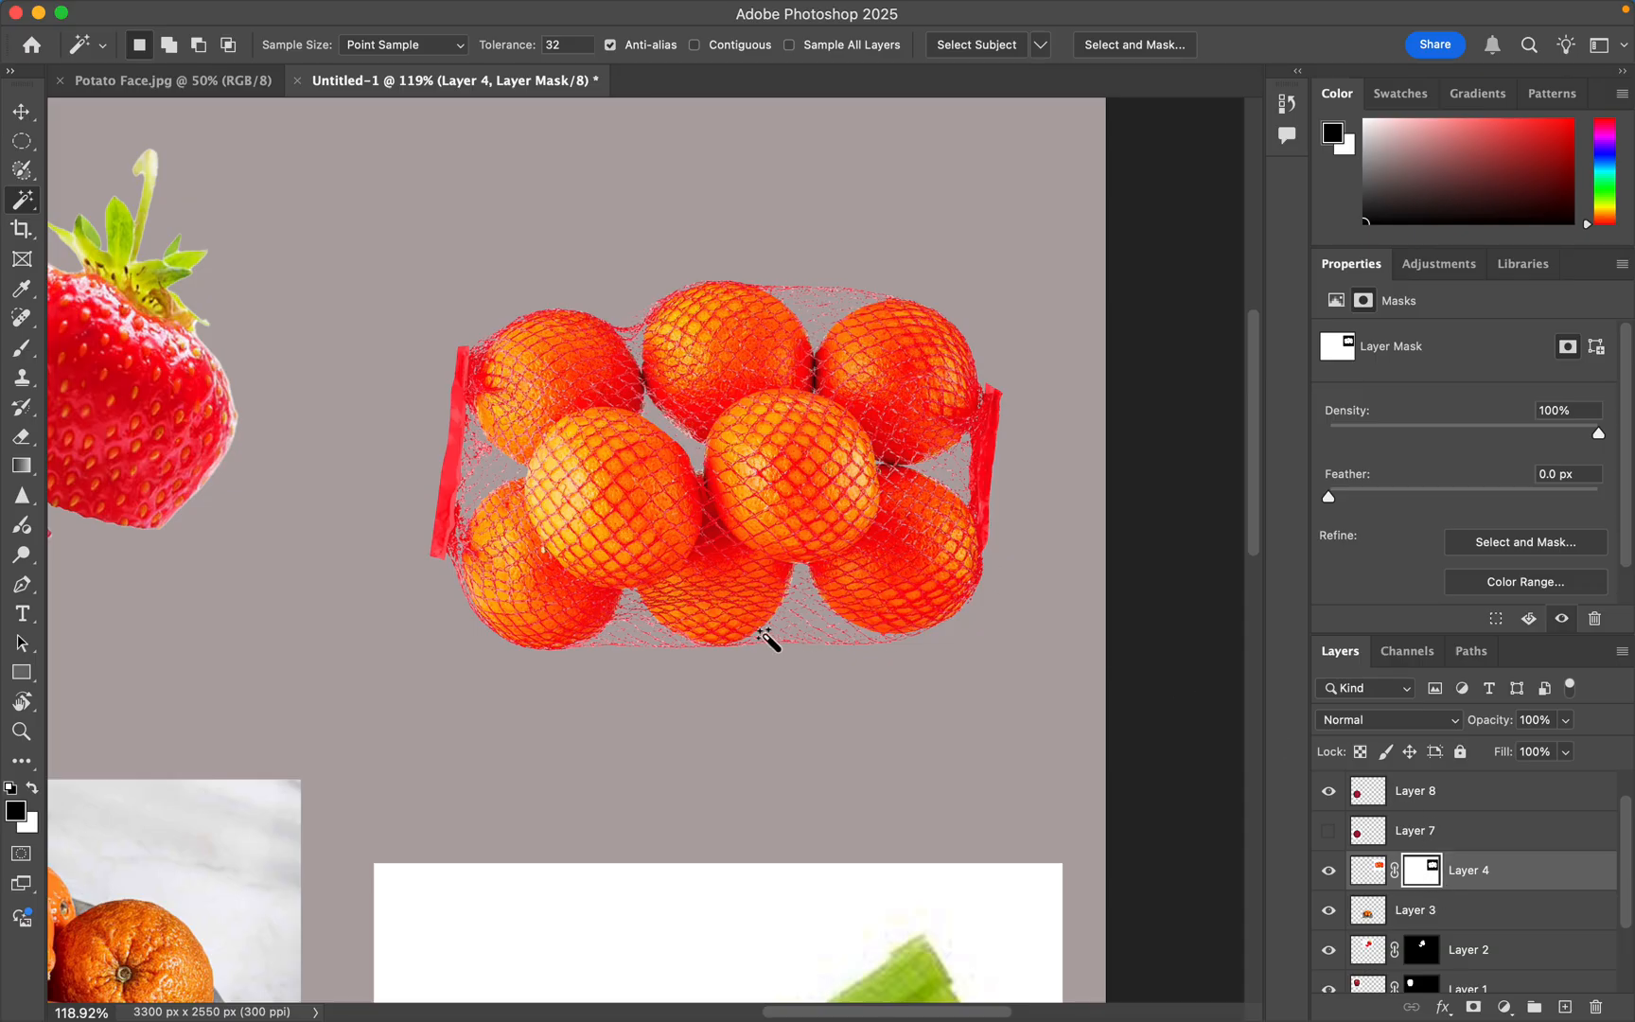
pyautogui.scroll(-2, 768, 641)
pyautogui.hscroll(-2, 768, 641)
pyautogui.scroll(-5, 766, 634)
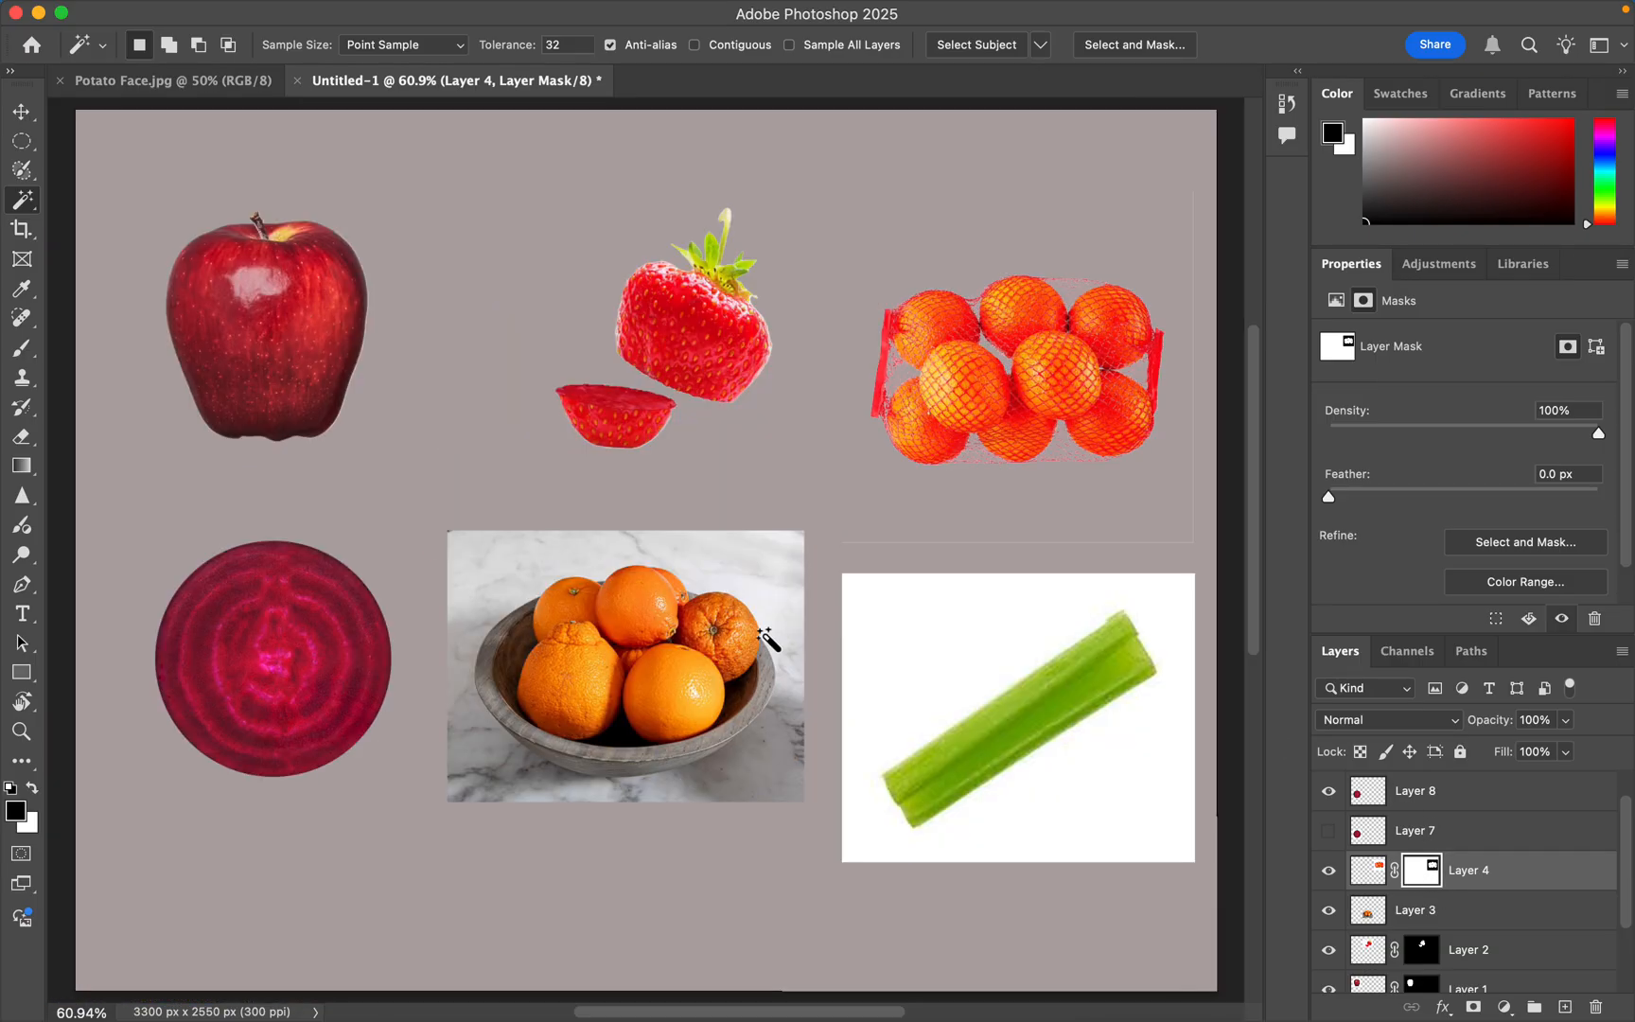
pyautogui.scroll(-2, 877, 693)
pyautogui.hscroll(2, 876, 693)
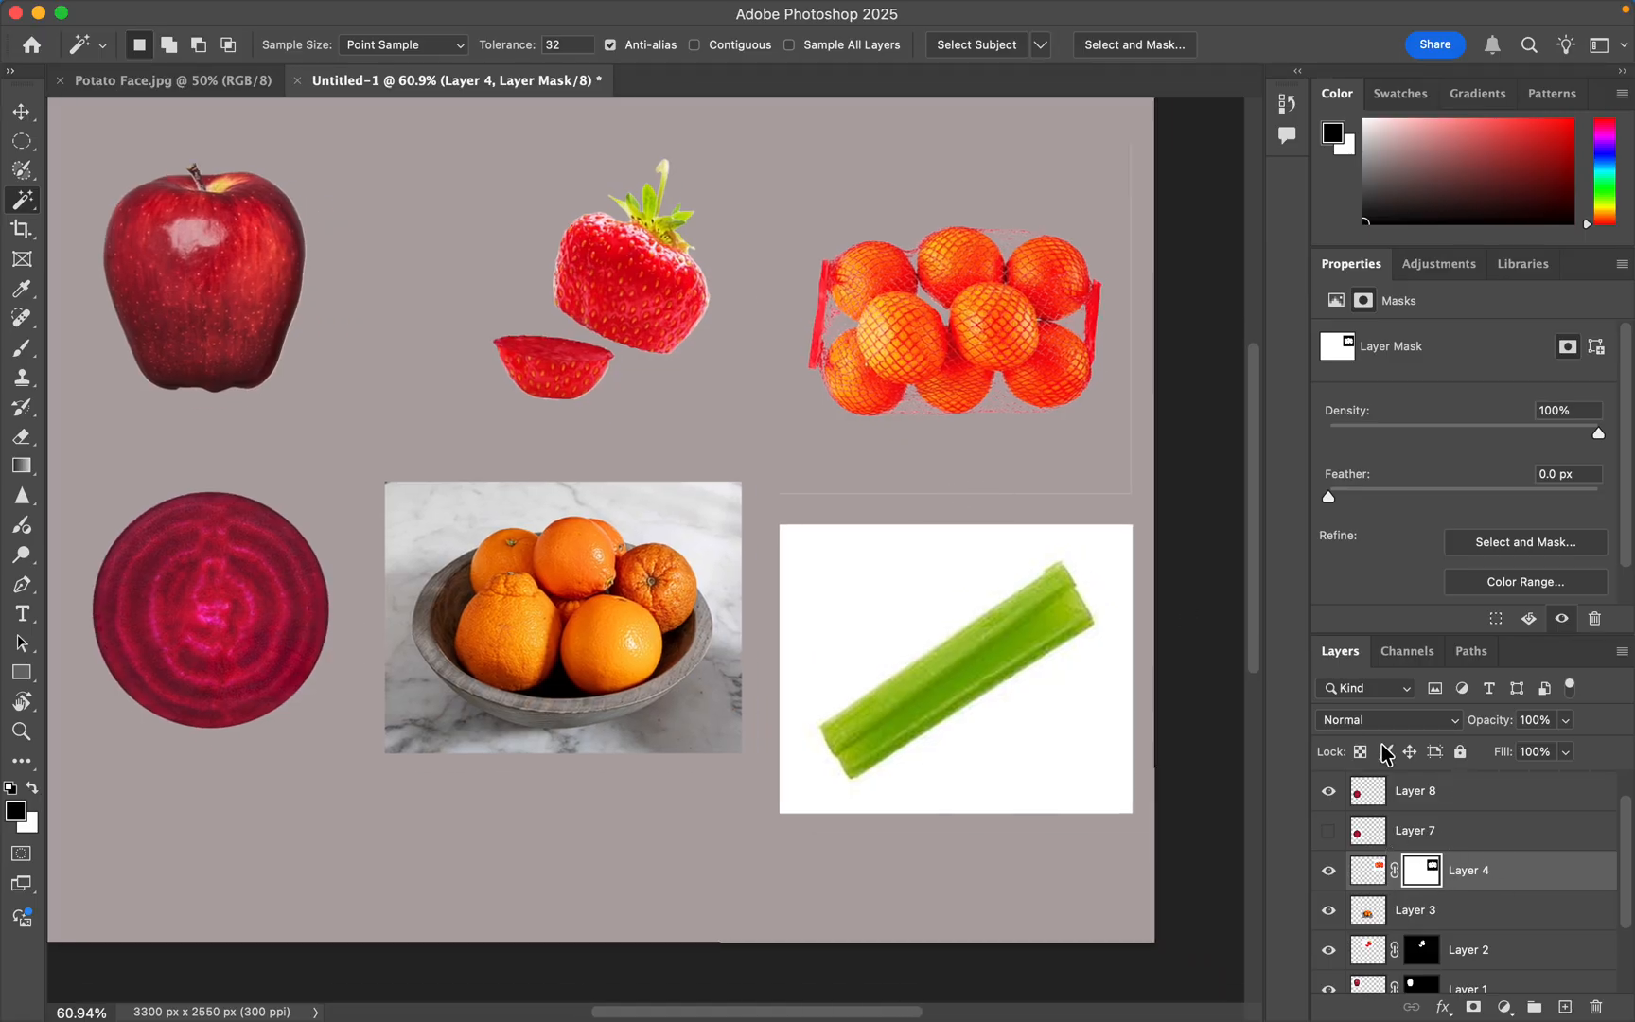
pyautogui.scroll(3, 1084, 363)
pyautogui.scroll(2, 1084, 363)
pyautogui.hscroll(1, 1084, 364)
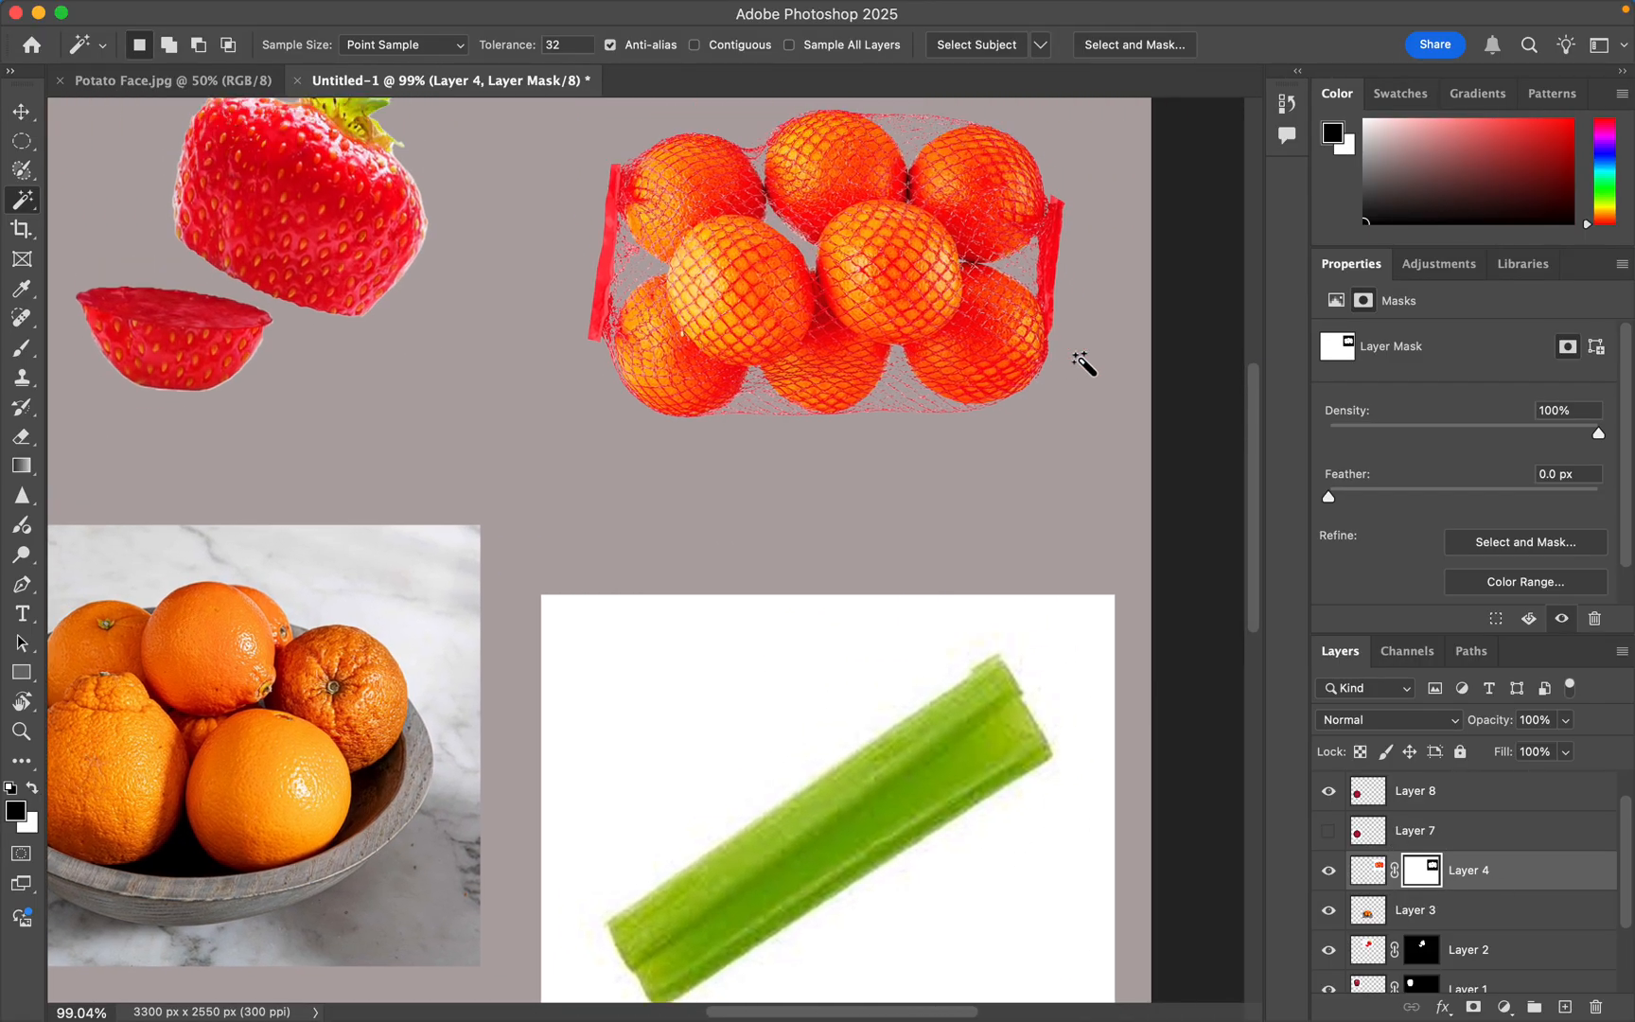
pyautogui.scroll(-3, 1074, 396)
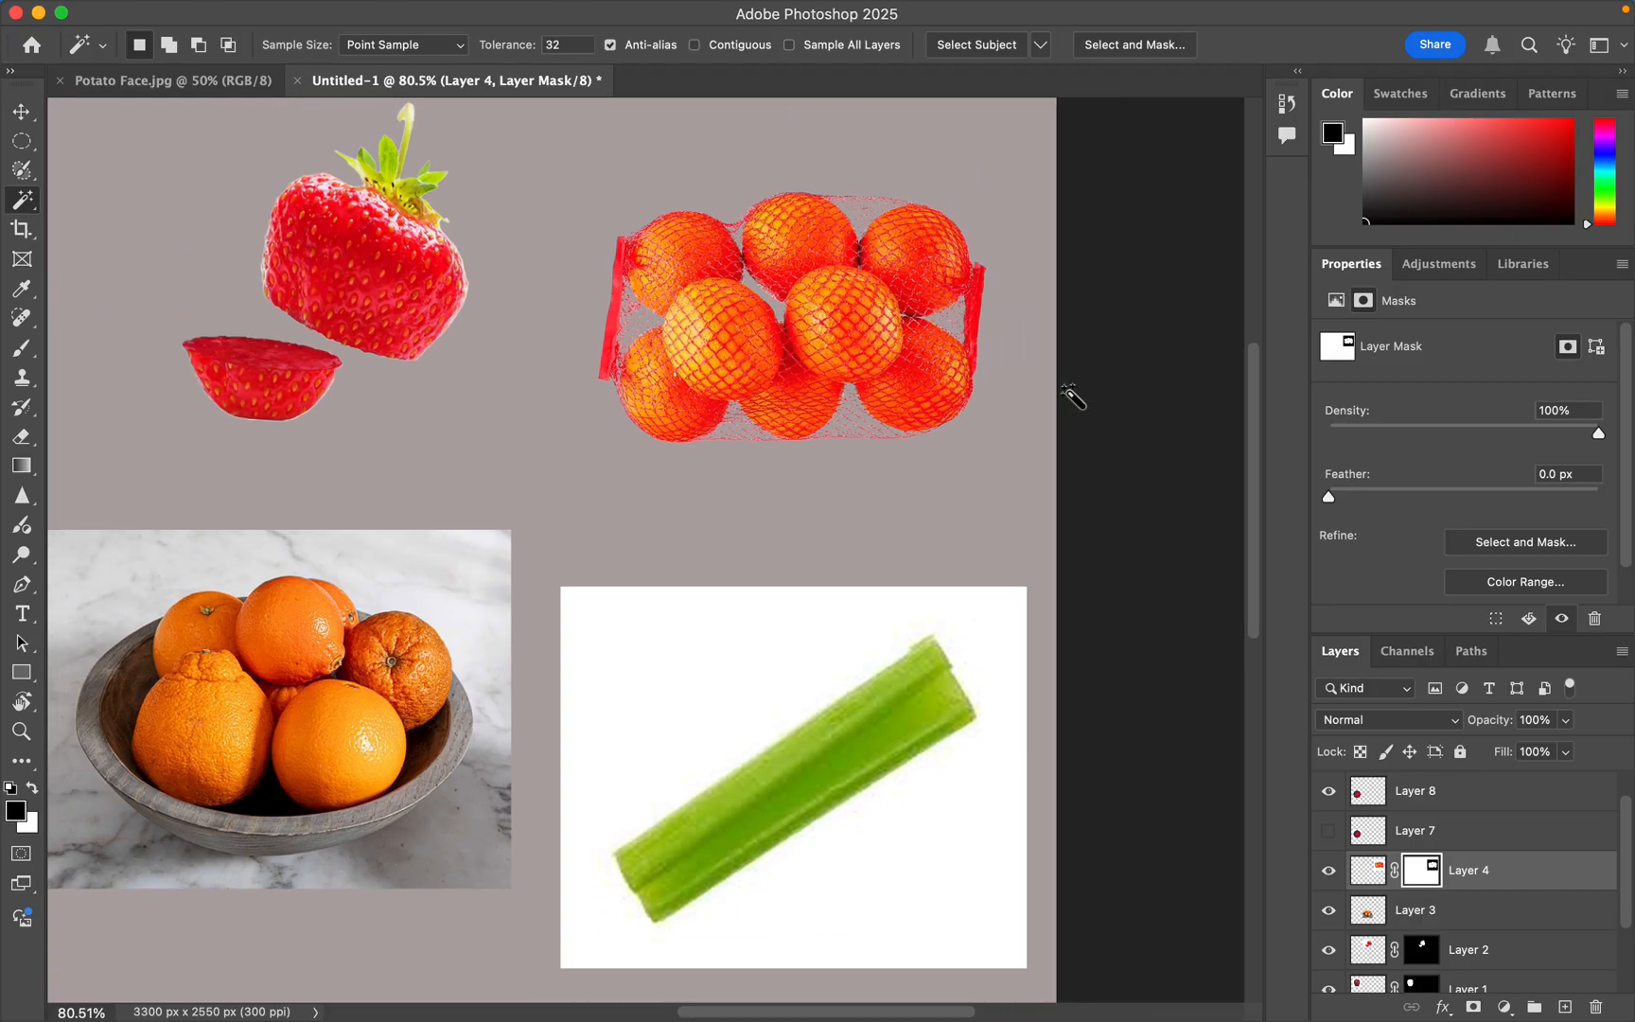
# - Make Layer 6 with the celery stalk the active layer and switch to the Polygonal Lasso tool
pyautogui.scroll(-5, 982, 515)
pyautogui.hscroll(-2, 982, 515)
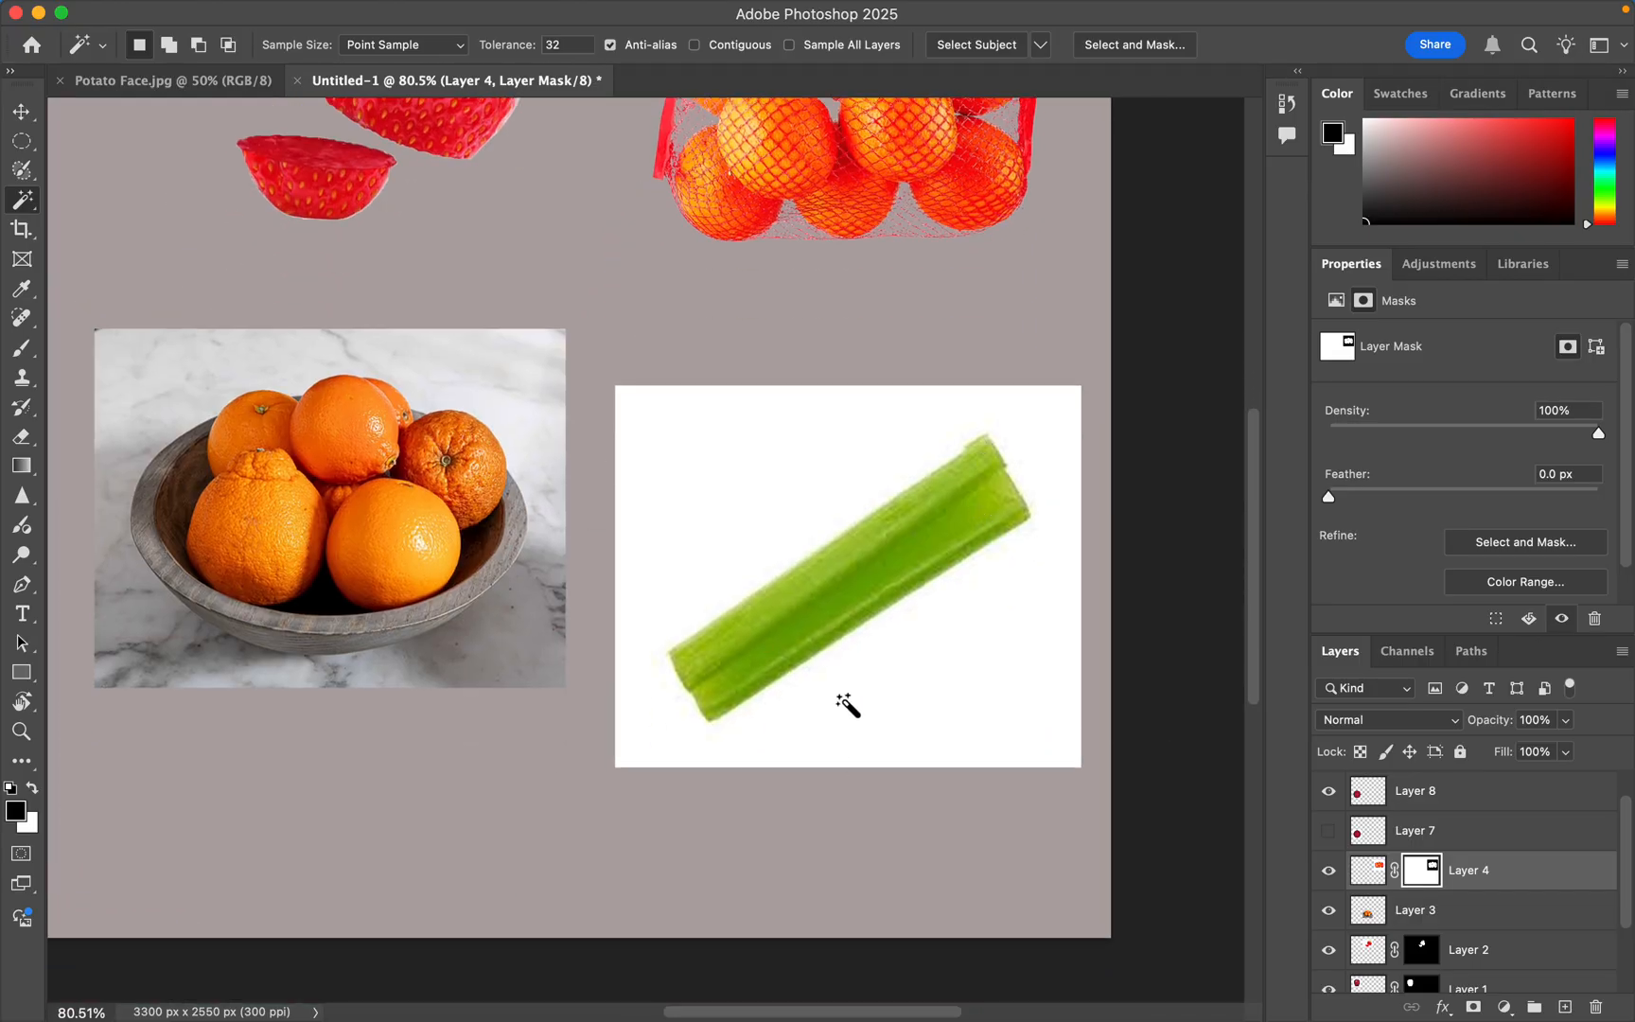
pyautogui.scroll(-3, 1510, 873)
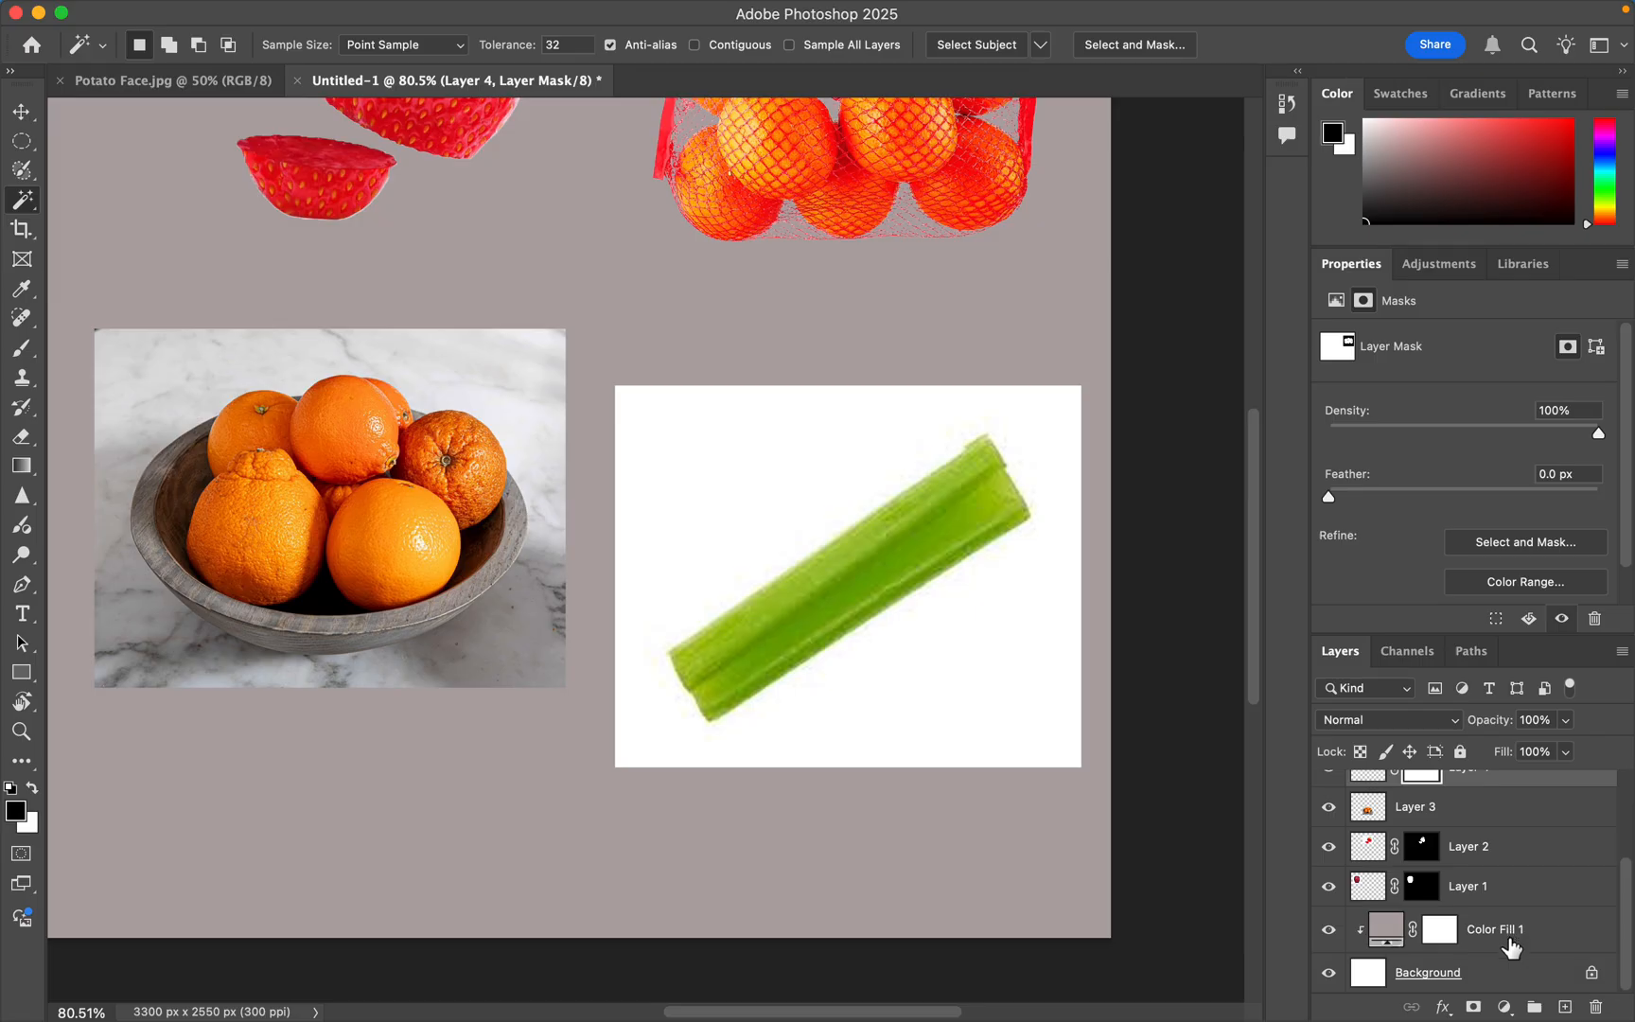
pyautogui.scroll(4, 1501, 849)
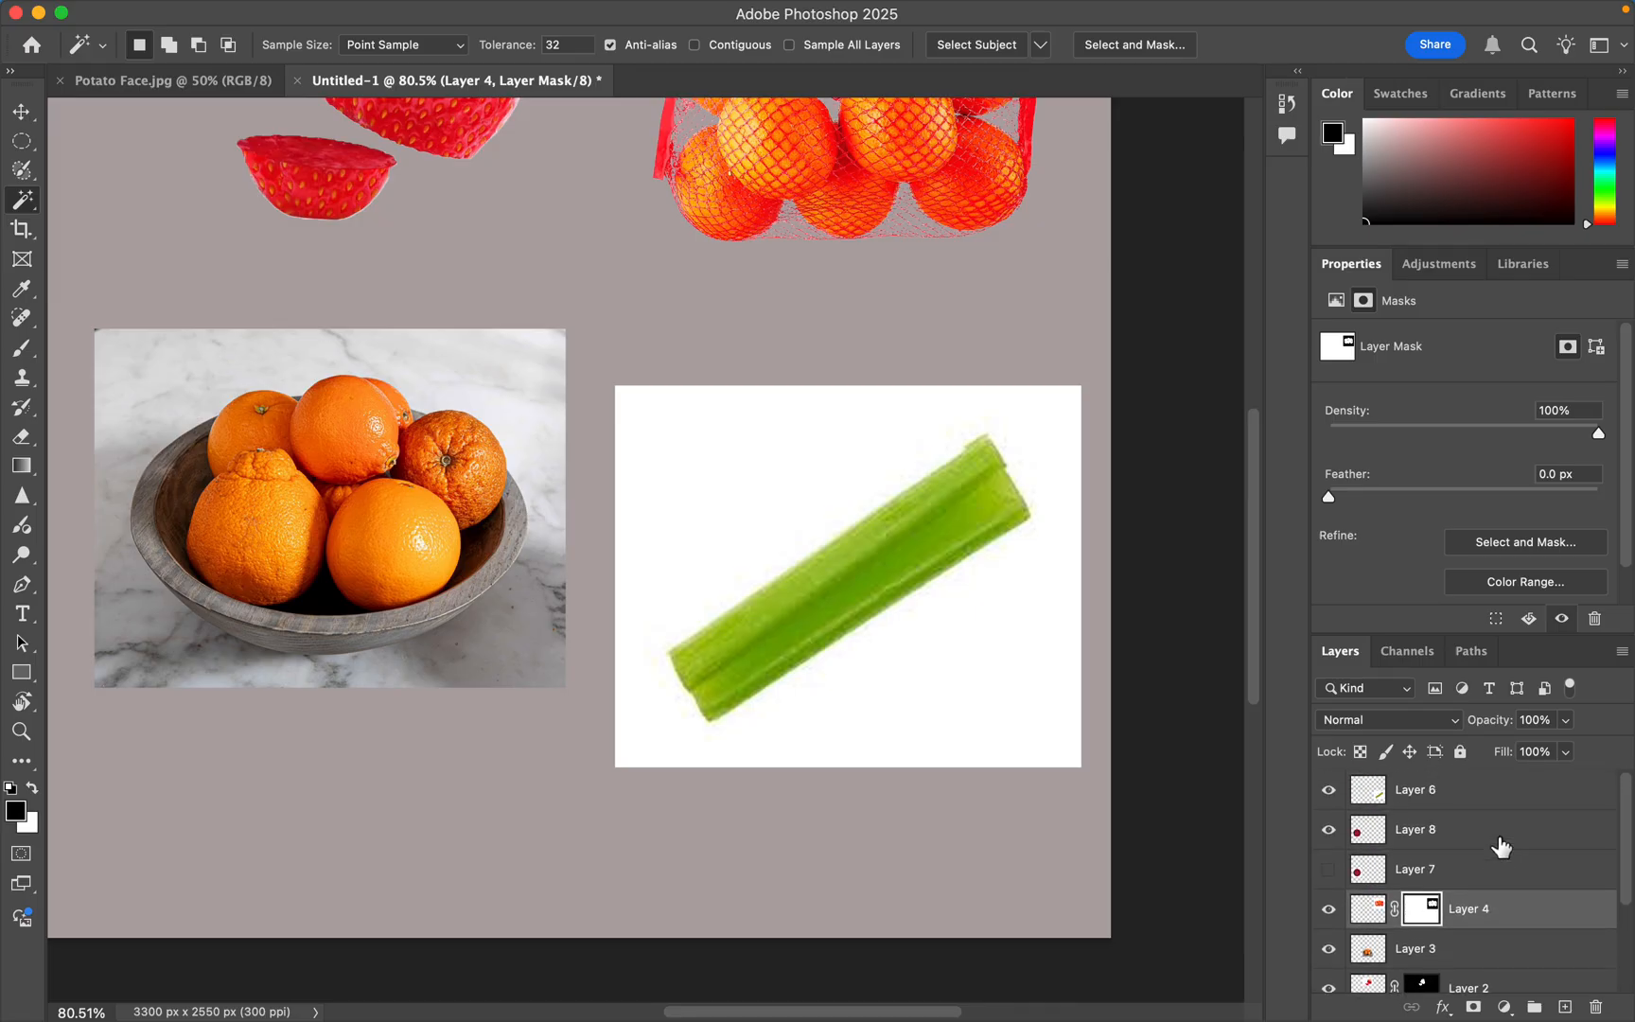
pyautogui.click(1465, 798)
pyautogui.scroll(5, 755, 592)
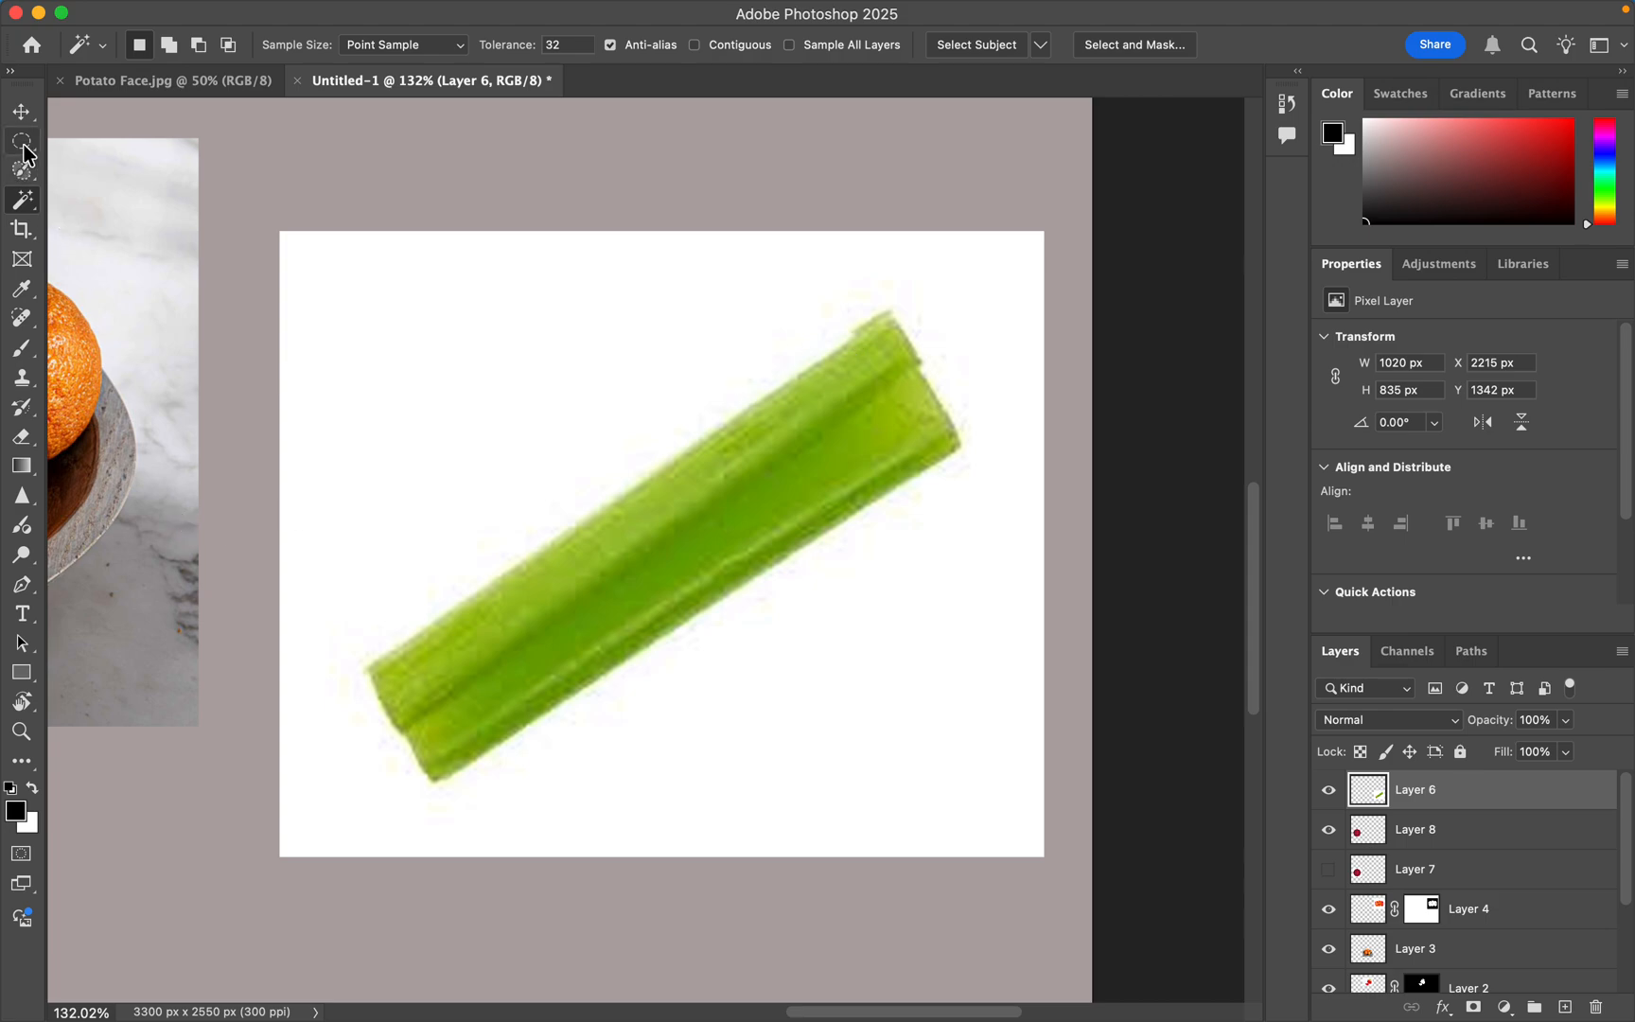
pyautogui.click(21, 174)
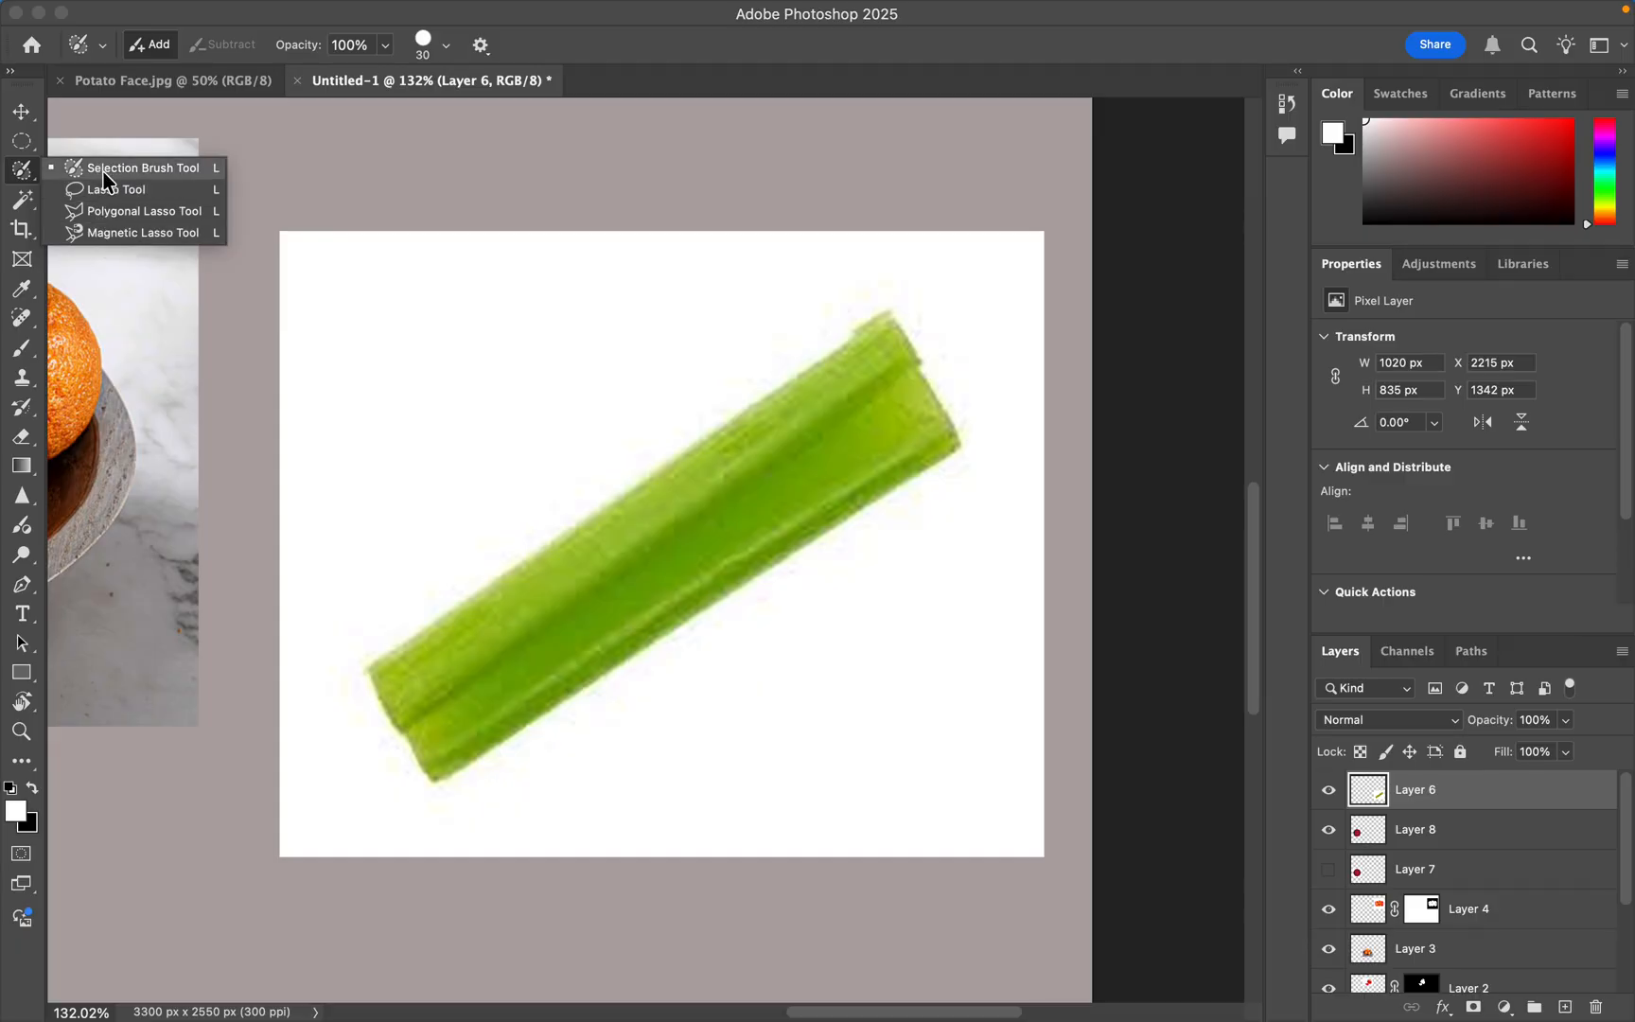
pyautogui.click(132, 212)
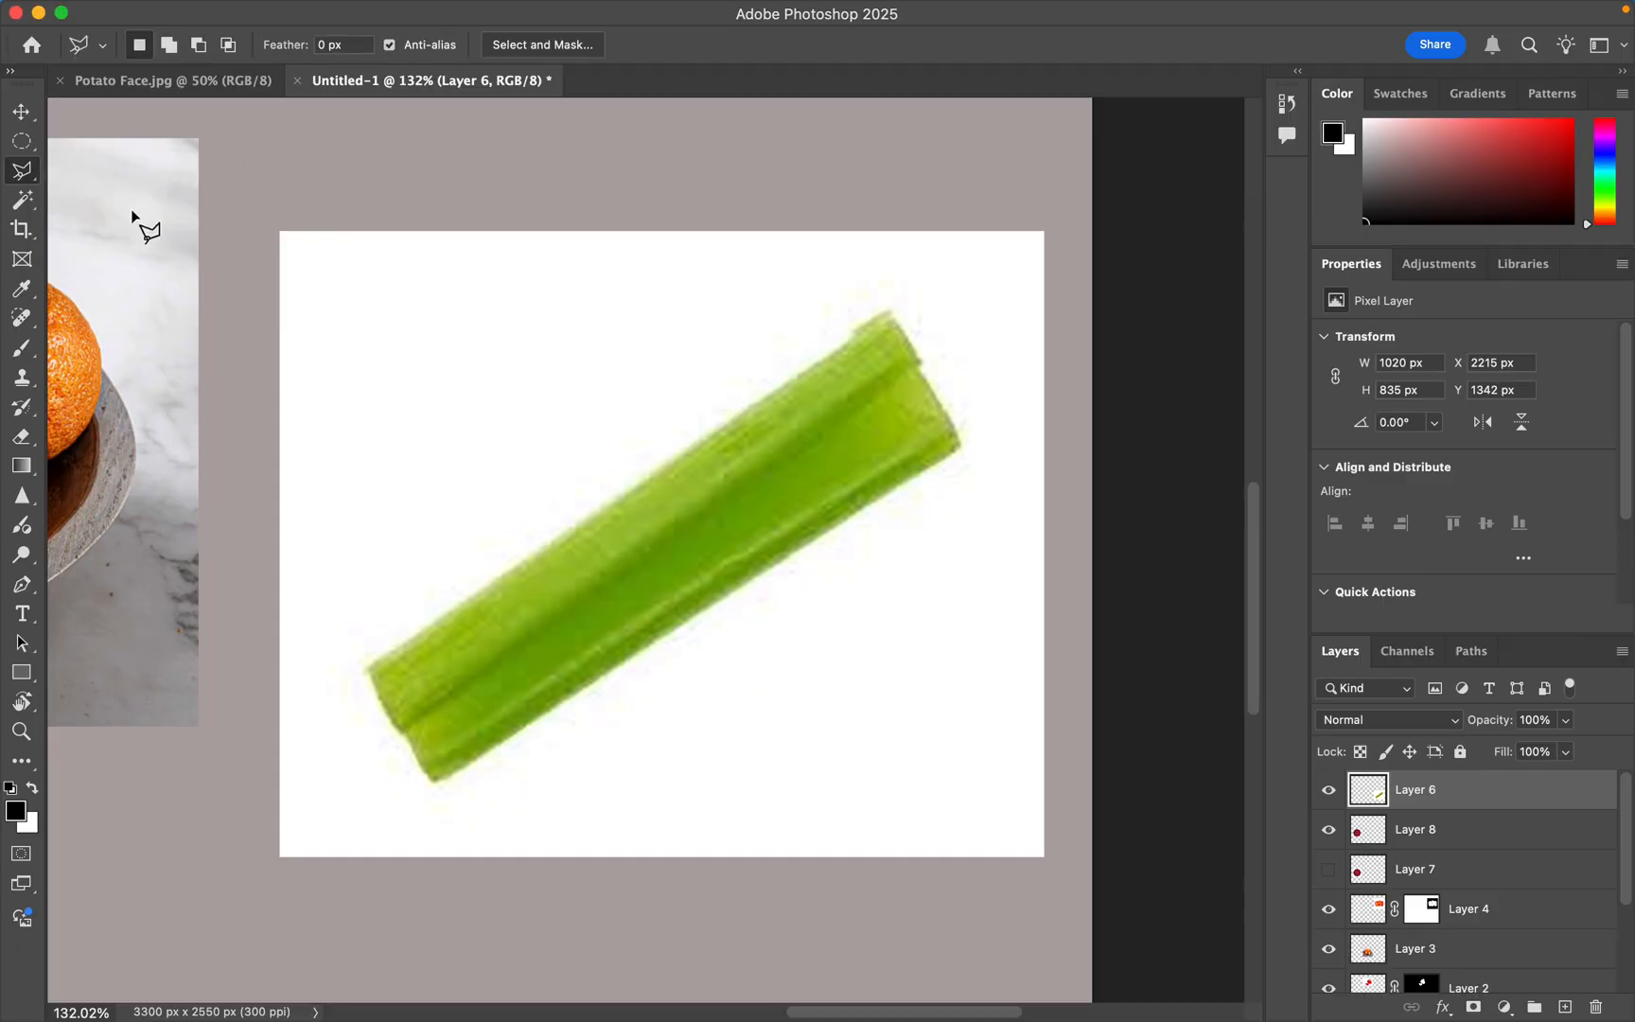
# - Outline the celery stalk corner by corner with a closed polygonal selection and add a layer mask to Layer 6 from it
pyautogui.click(367, 670)
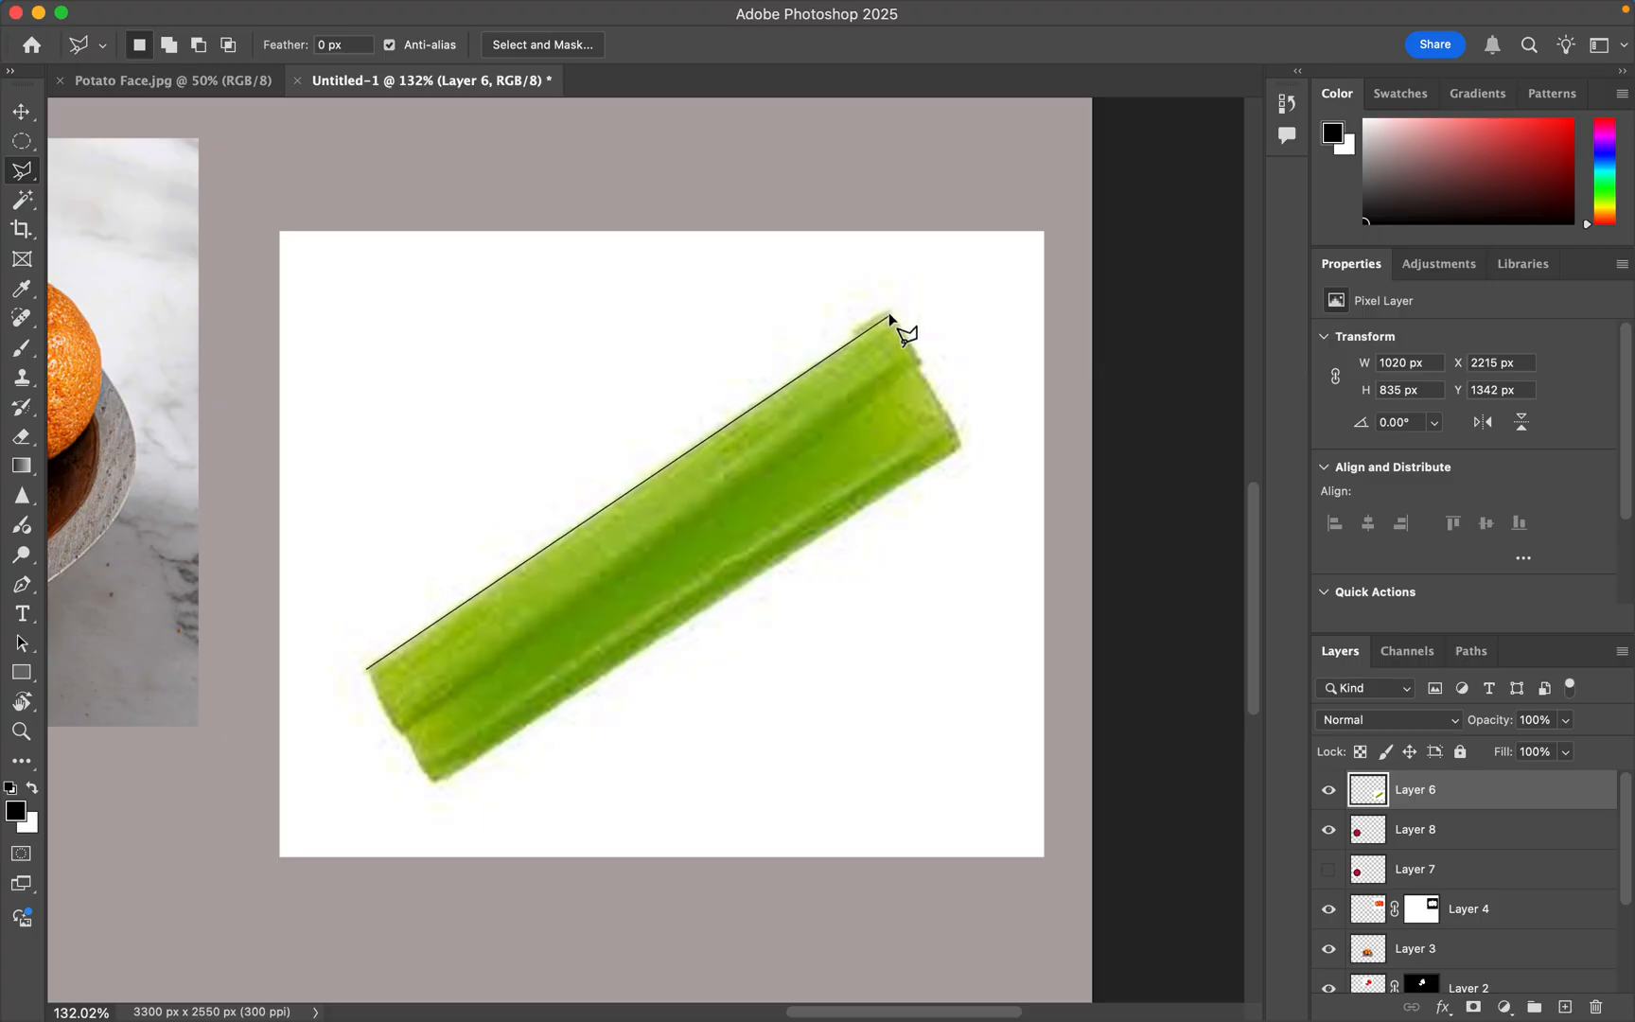
pyautogui.click(918, 371)
pyautogui.click(964, 444)
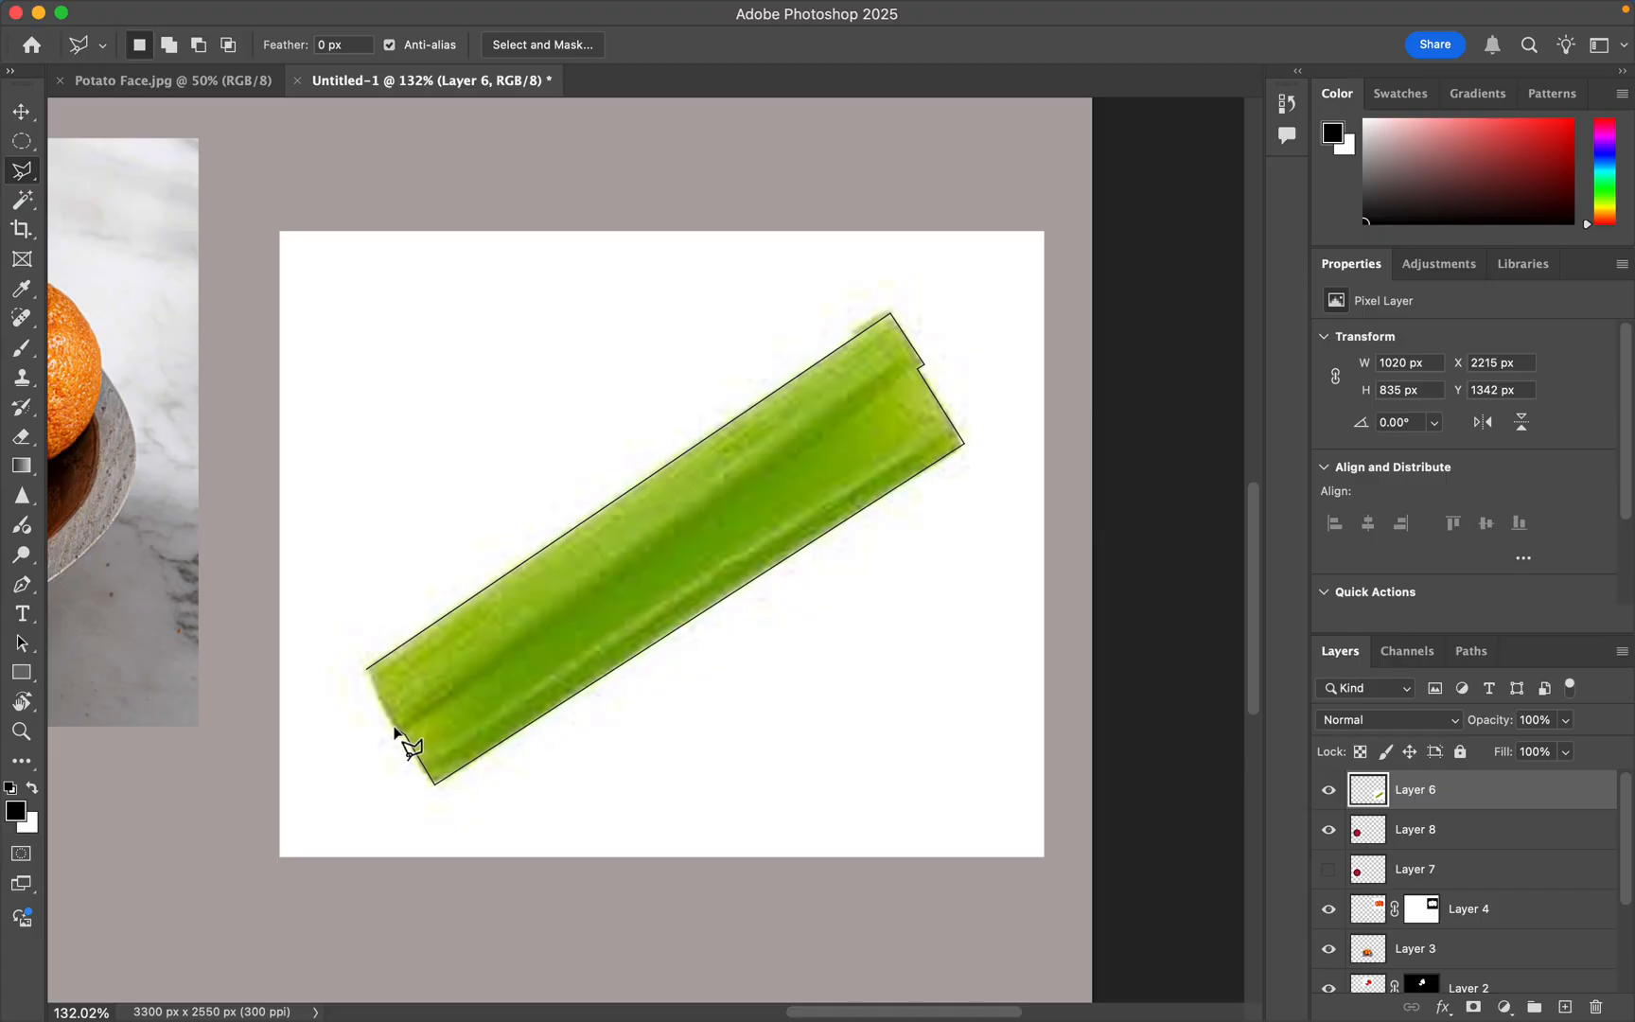
pyautogui.click(368, 671)
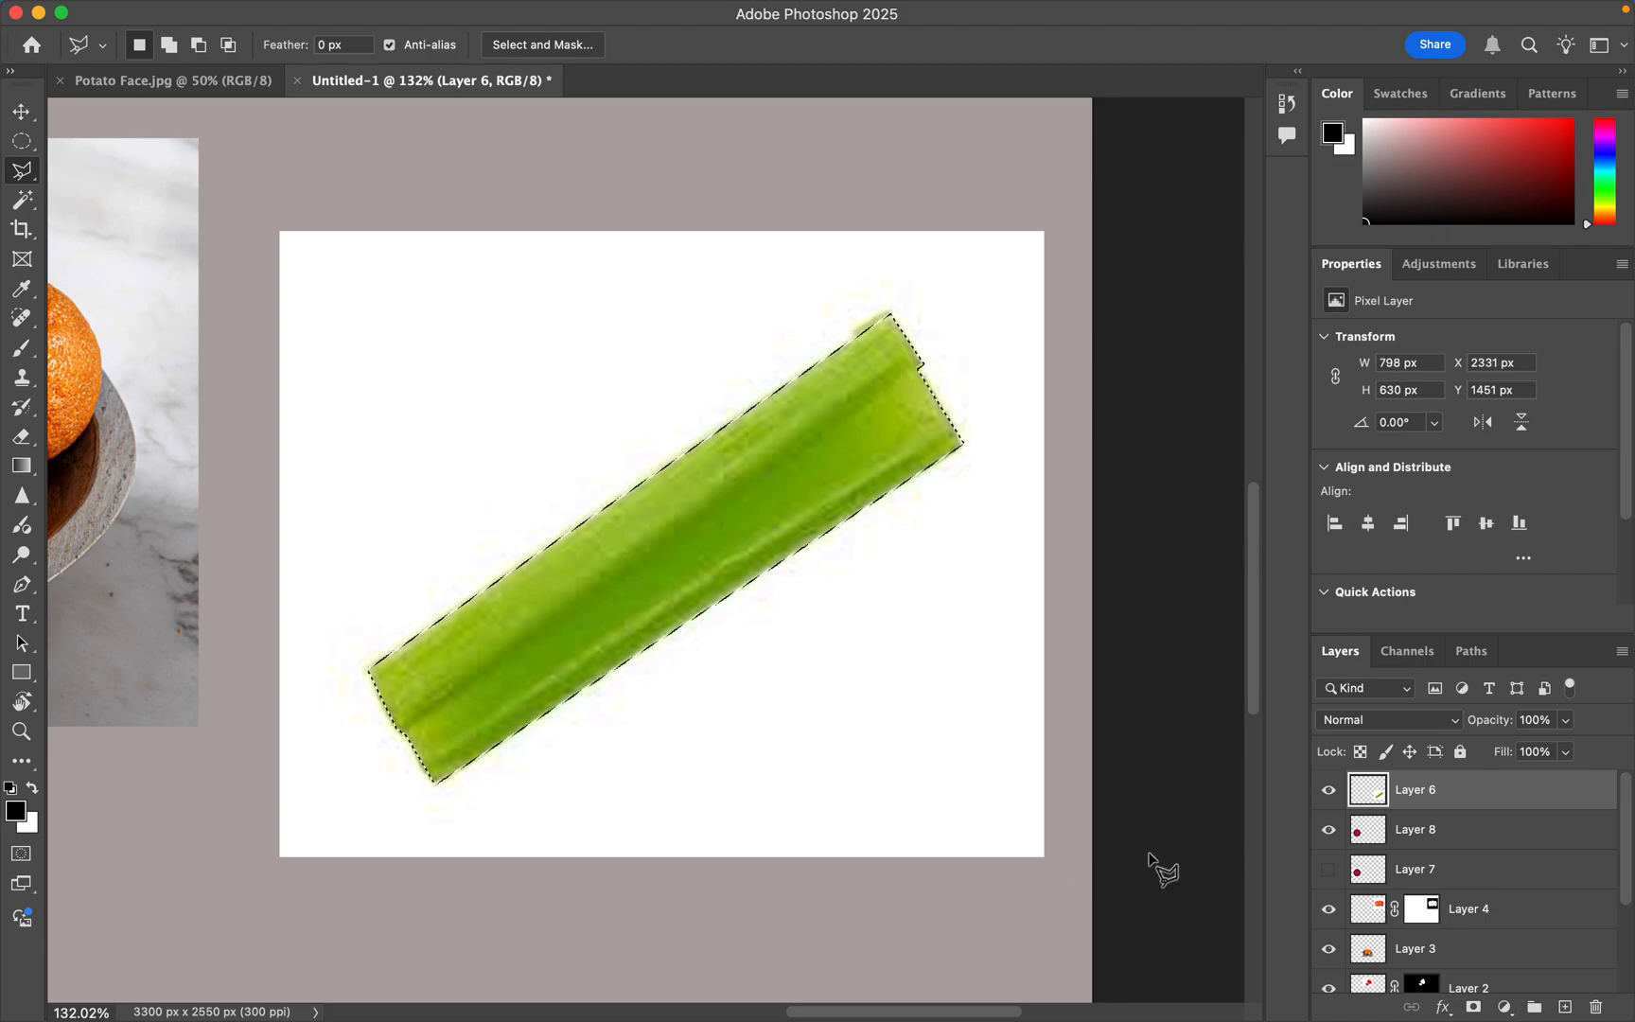
pyautogui.click(1473, 1007)
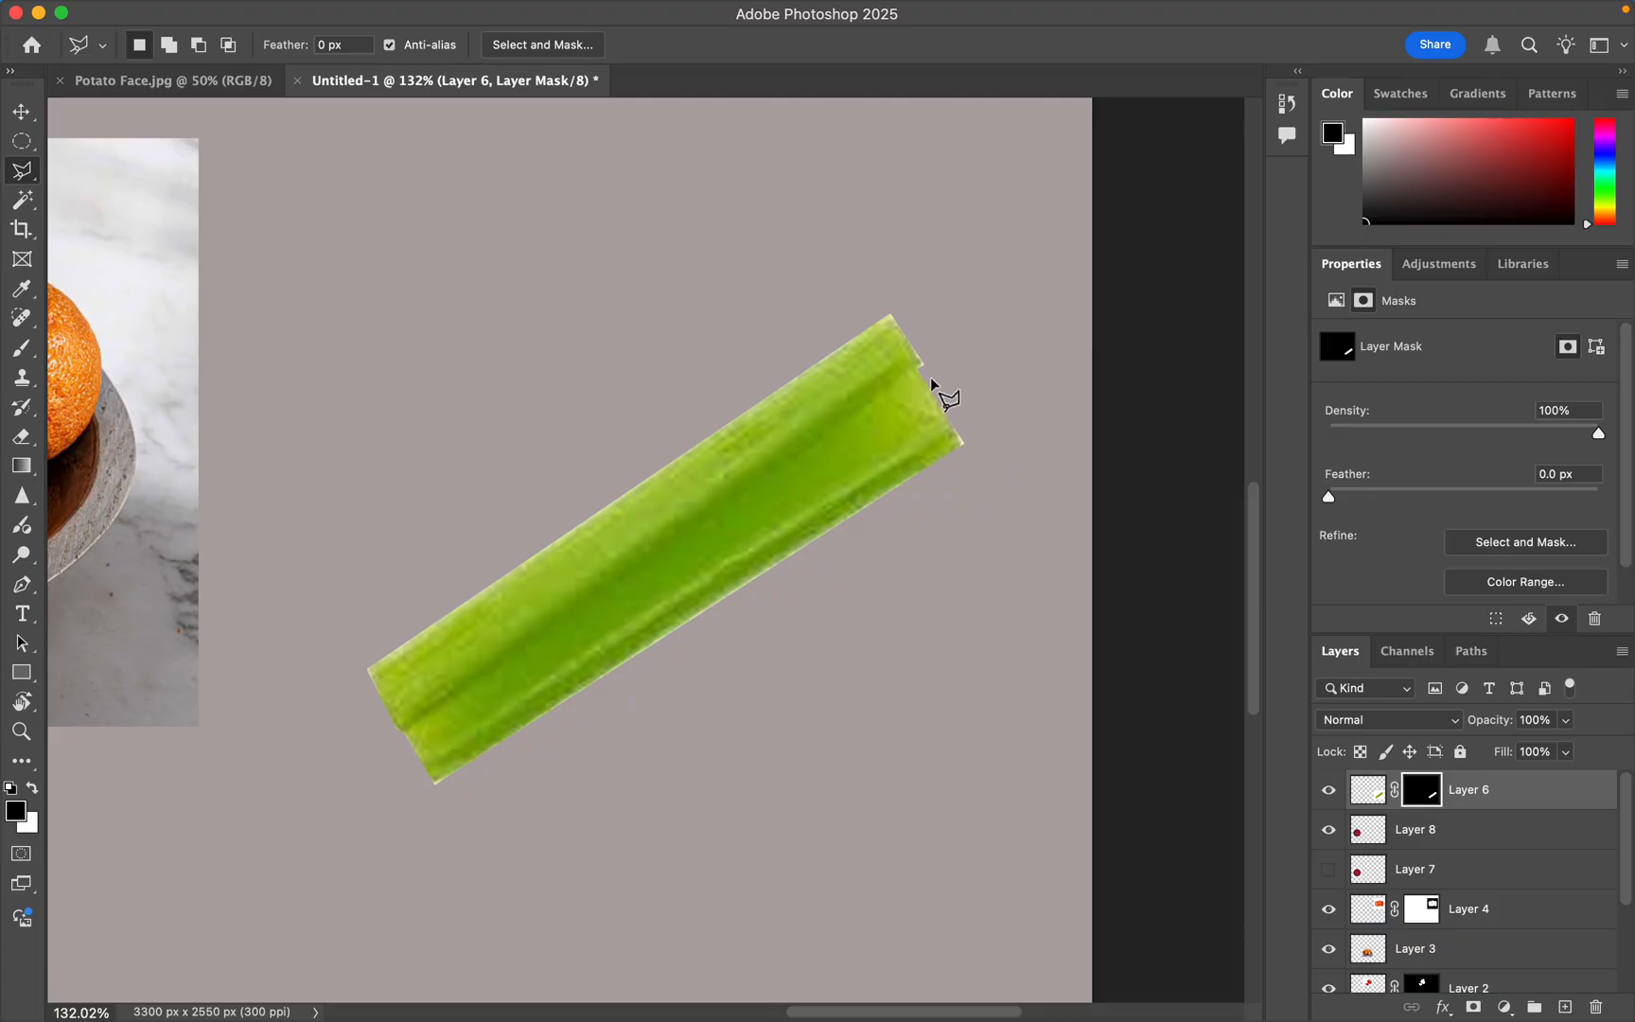
# - Switch to the Quick Selection tool and make Layer 3 with the bowl of oranges the active layer
pyautogui.scroll(-2, 770, 490)
pyautogui.hscroll(-5, 770, 491)
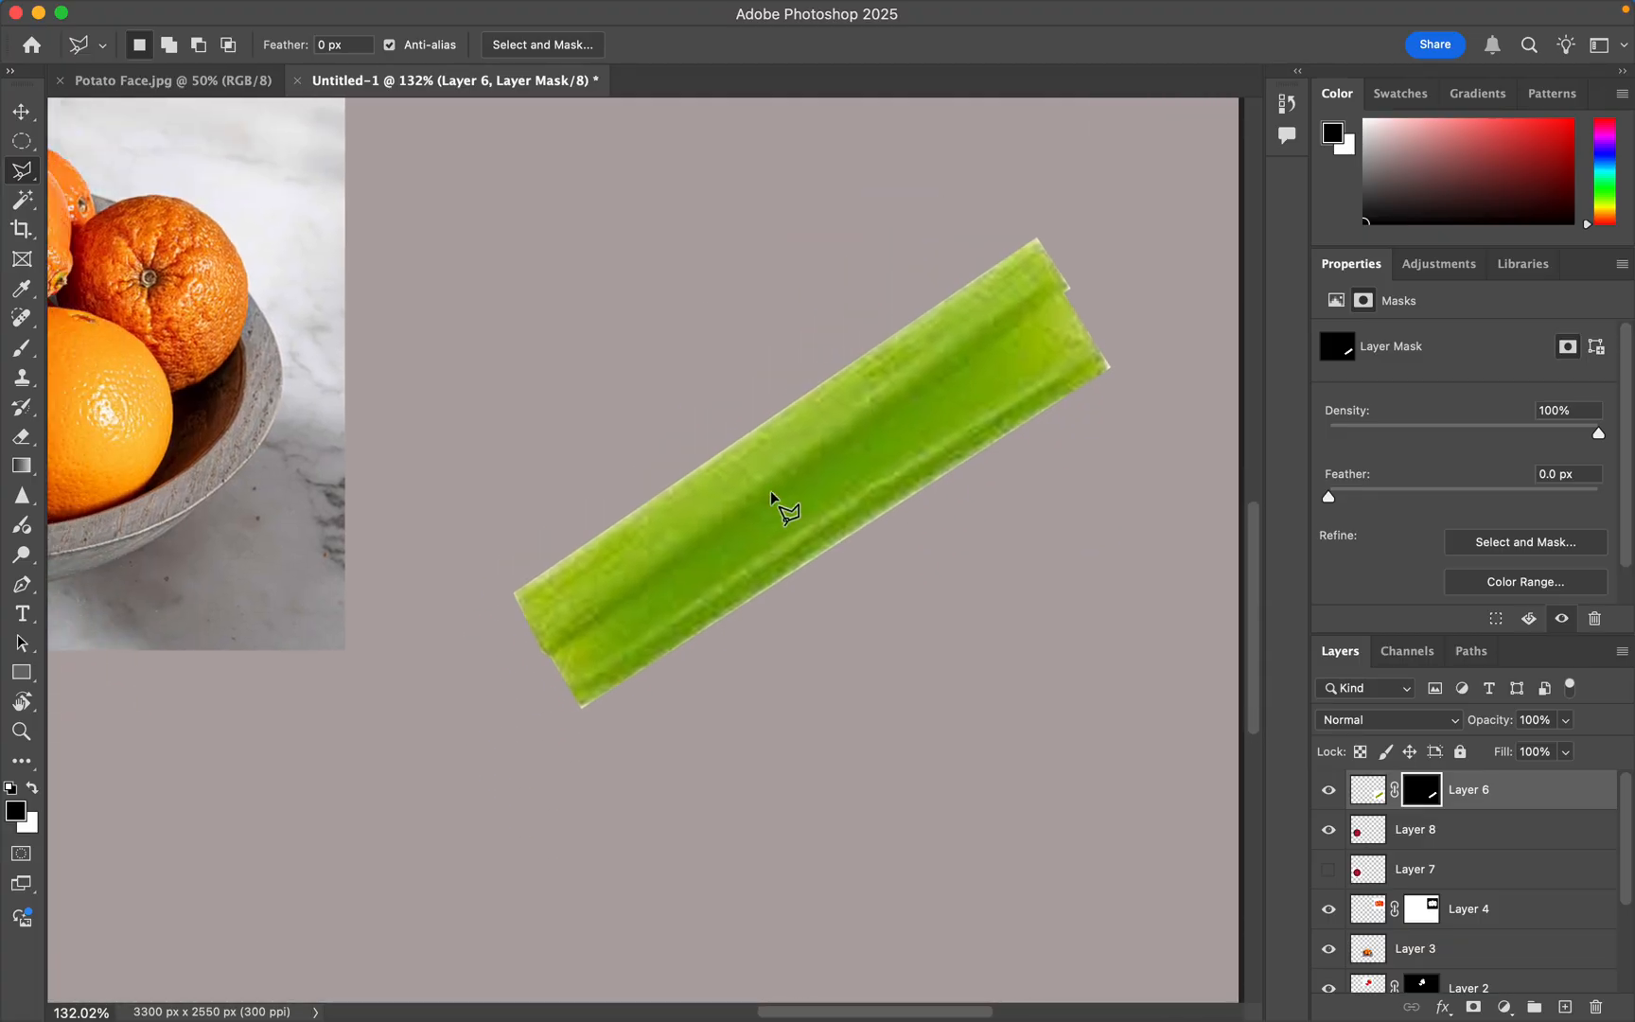
pyautogui.hscroll(-10, 771, 490)
pyautogui.scroll(3, 770, 491)
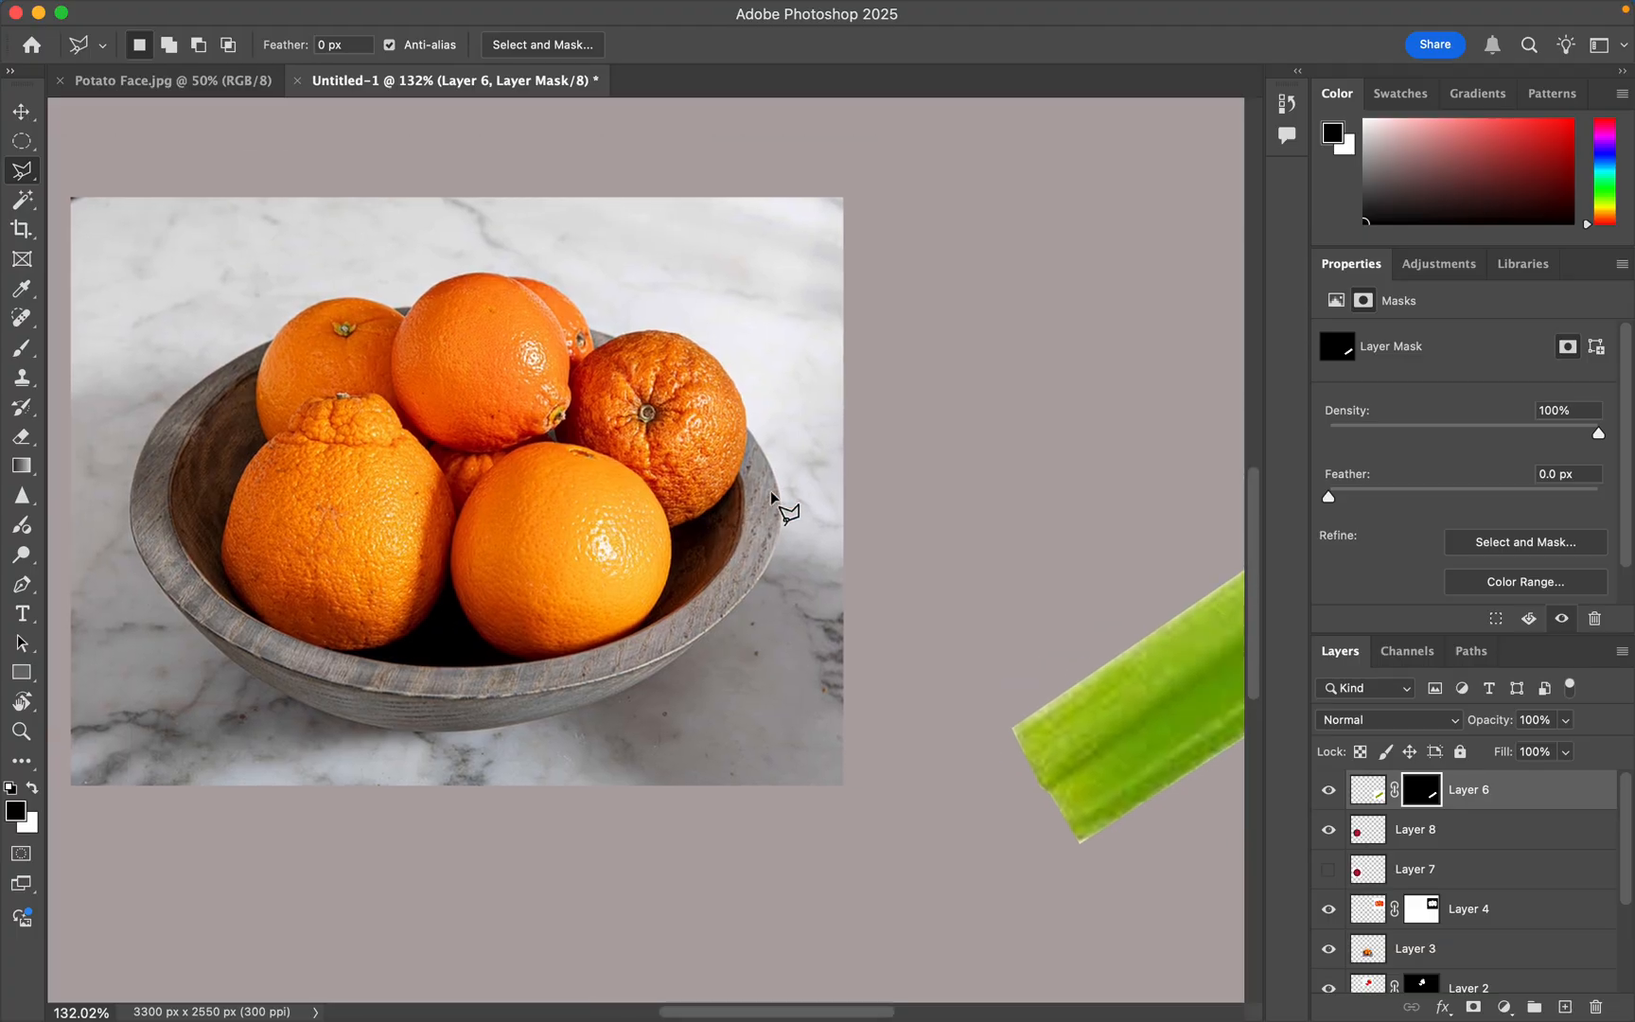
pyautogui.click(27, 197)
pyautogui.rightClick(22, 199)
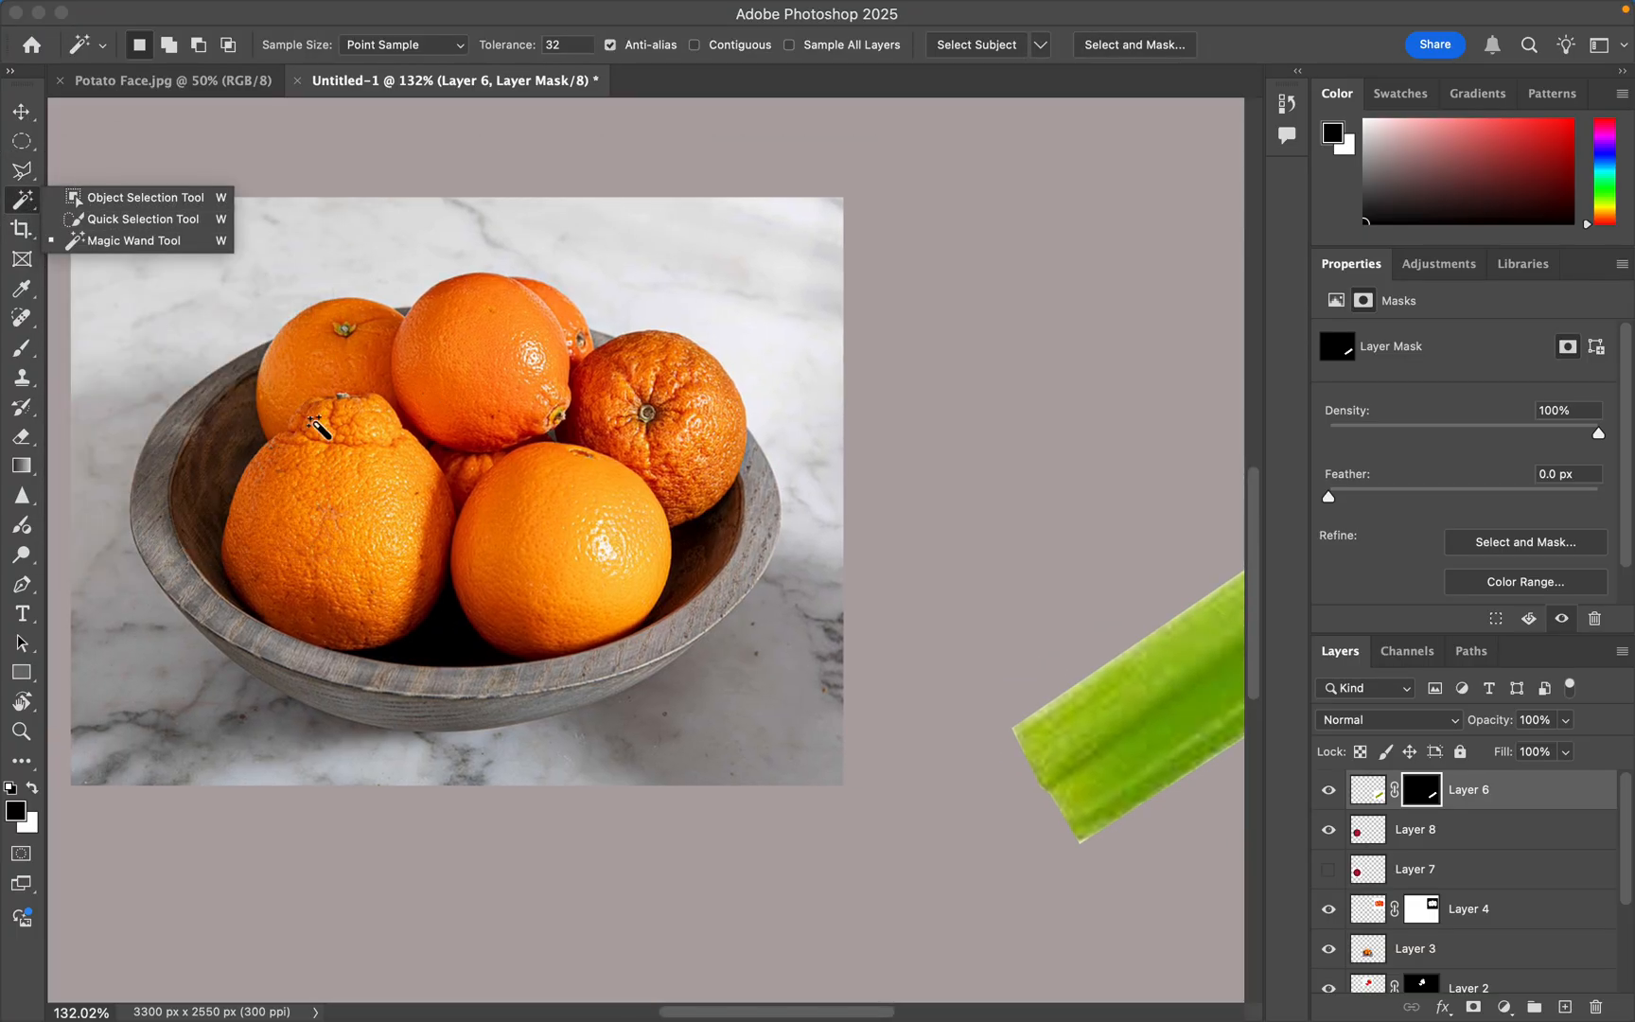
pyautogui.click(178, 220)
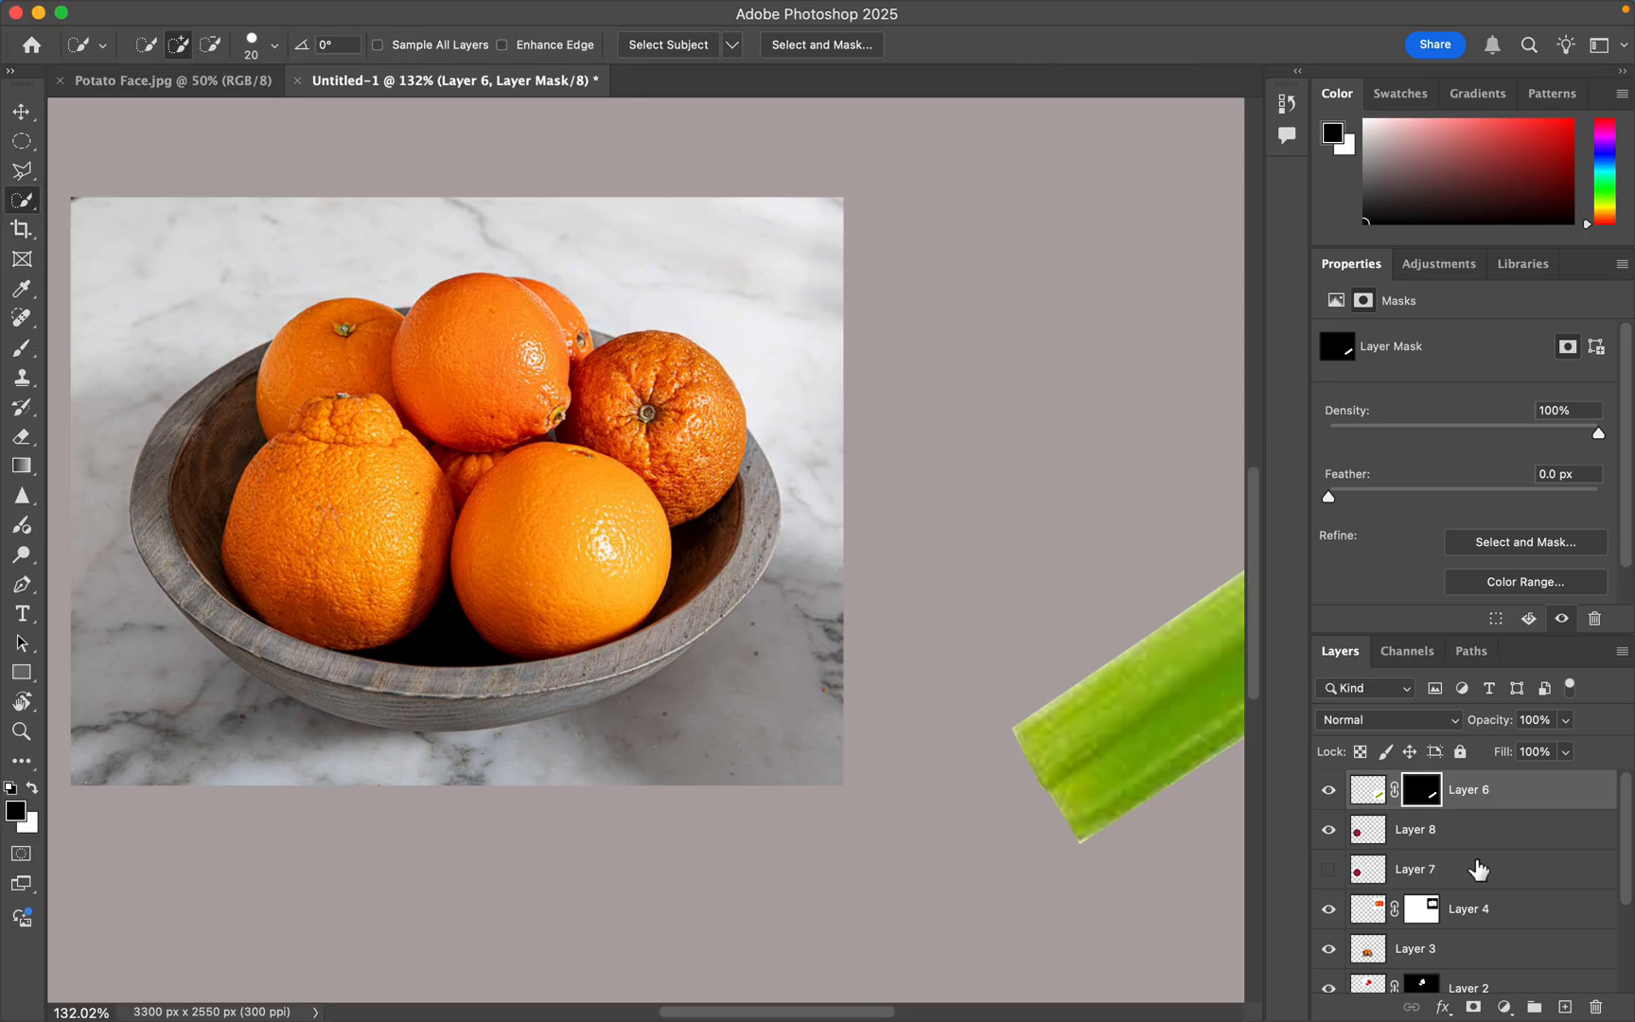
pyautogui.click(1512, 954)
# - Try selecting the oranges and bowl with Quick Selection strokes, then deselect them
pyautogui.moveTo(320, 349)
pyautogui.mouseDown()
pyautogui.moveTo(469, 398)
pyautogui.moveTo(502, 313)
pyautogui.moveTo(568, 341)
pyautogui.moveTo(531, 307)
pyautogui.moveTo(590, 364)
pyautogui.moveTo(599, 351)
pyautogui.moveTo(662, 374)
pyautogui.moveTo(705, 454)
pyautogui.moveTo(643, 351)
pyautogui.moveTo(757, 573)
pyautogui.moveTo(608, 633)
pyautogui.moveTo(540, 567)
pyautogui.moveTo(328, 468)
pyautogui.moveTo(529, 514)
pyautogui.moveTo(307, 510)
pyautogui.mouseUp()
pyautogui.rightClick(308, 511)
pyautogui.press('Escape')
pyautogui.moveTo(412, 531)
pyautogui.mouseDown()
pyautogui.moveTo(399, 580)
pyautogui.moveTo(442, 551)
pyautogui.moveTo(332, 364)
pyautogui.moveTo(245, 414)
pyautogui.moveTo(241, 434)
pyautogui.mouseUp()
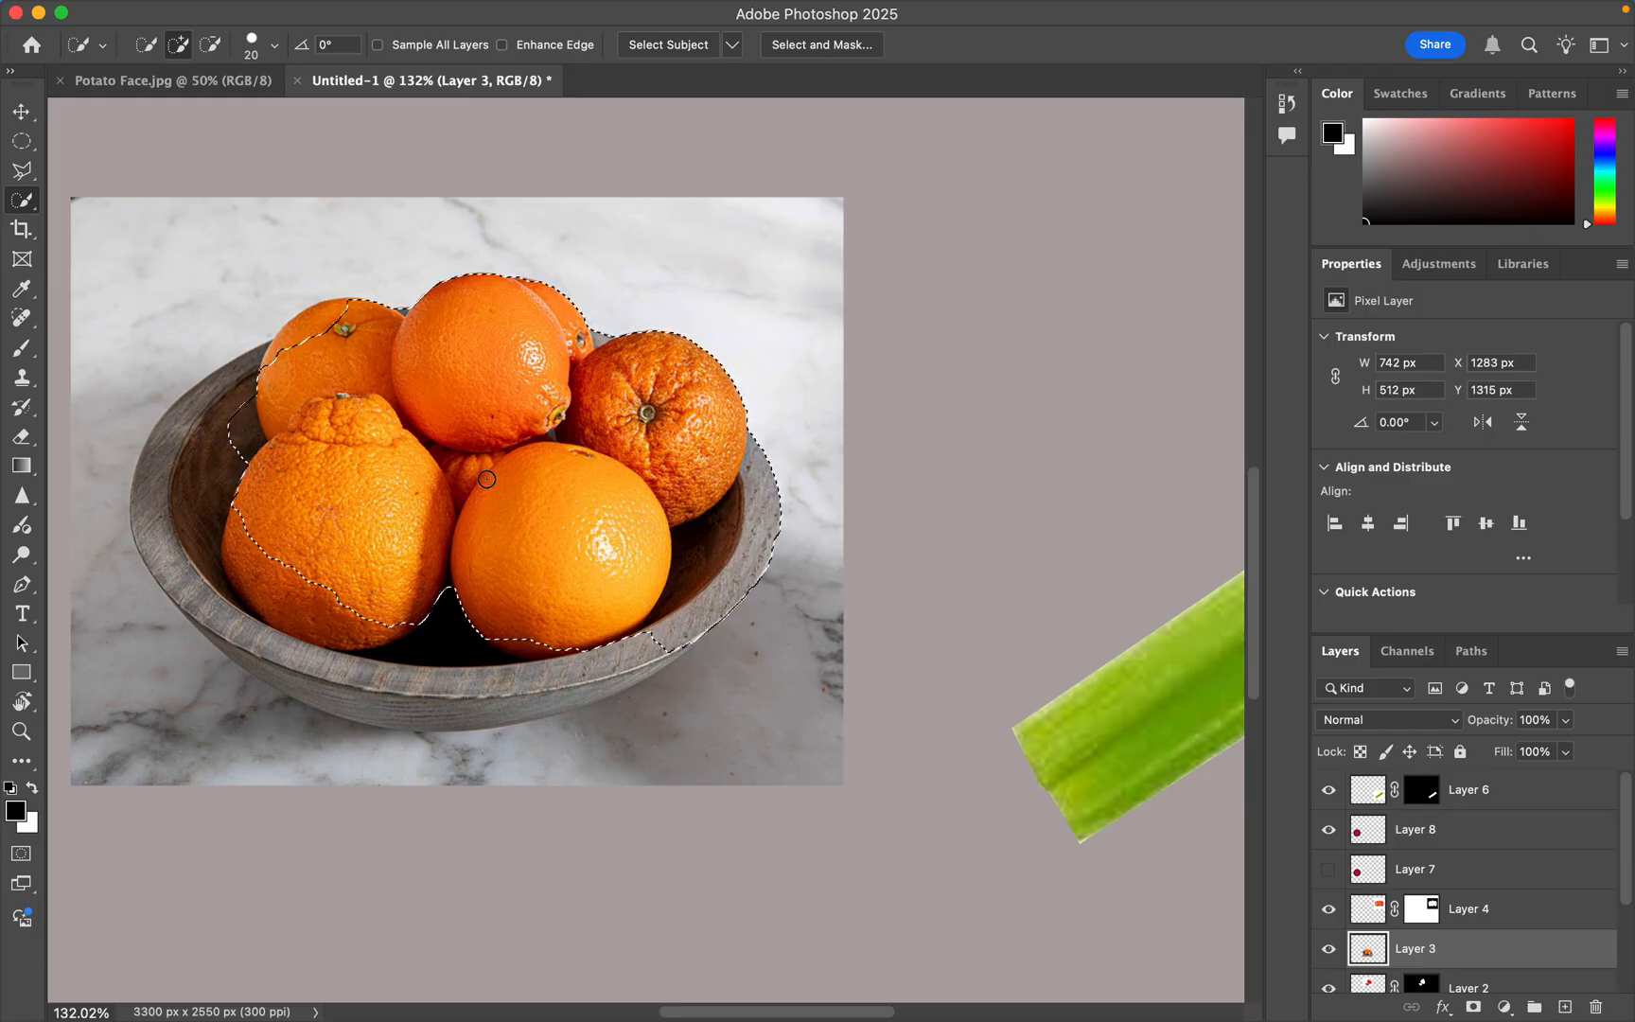
pyautogui.press('cmd+d')
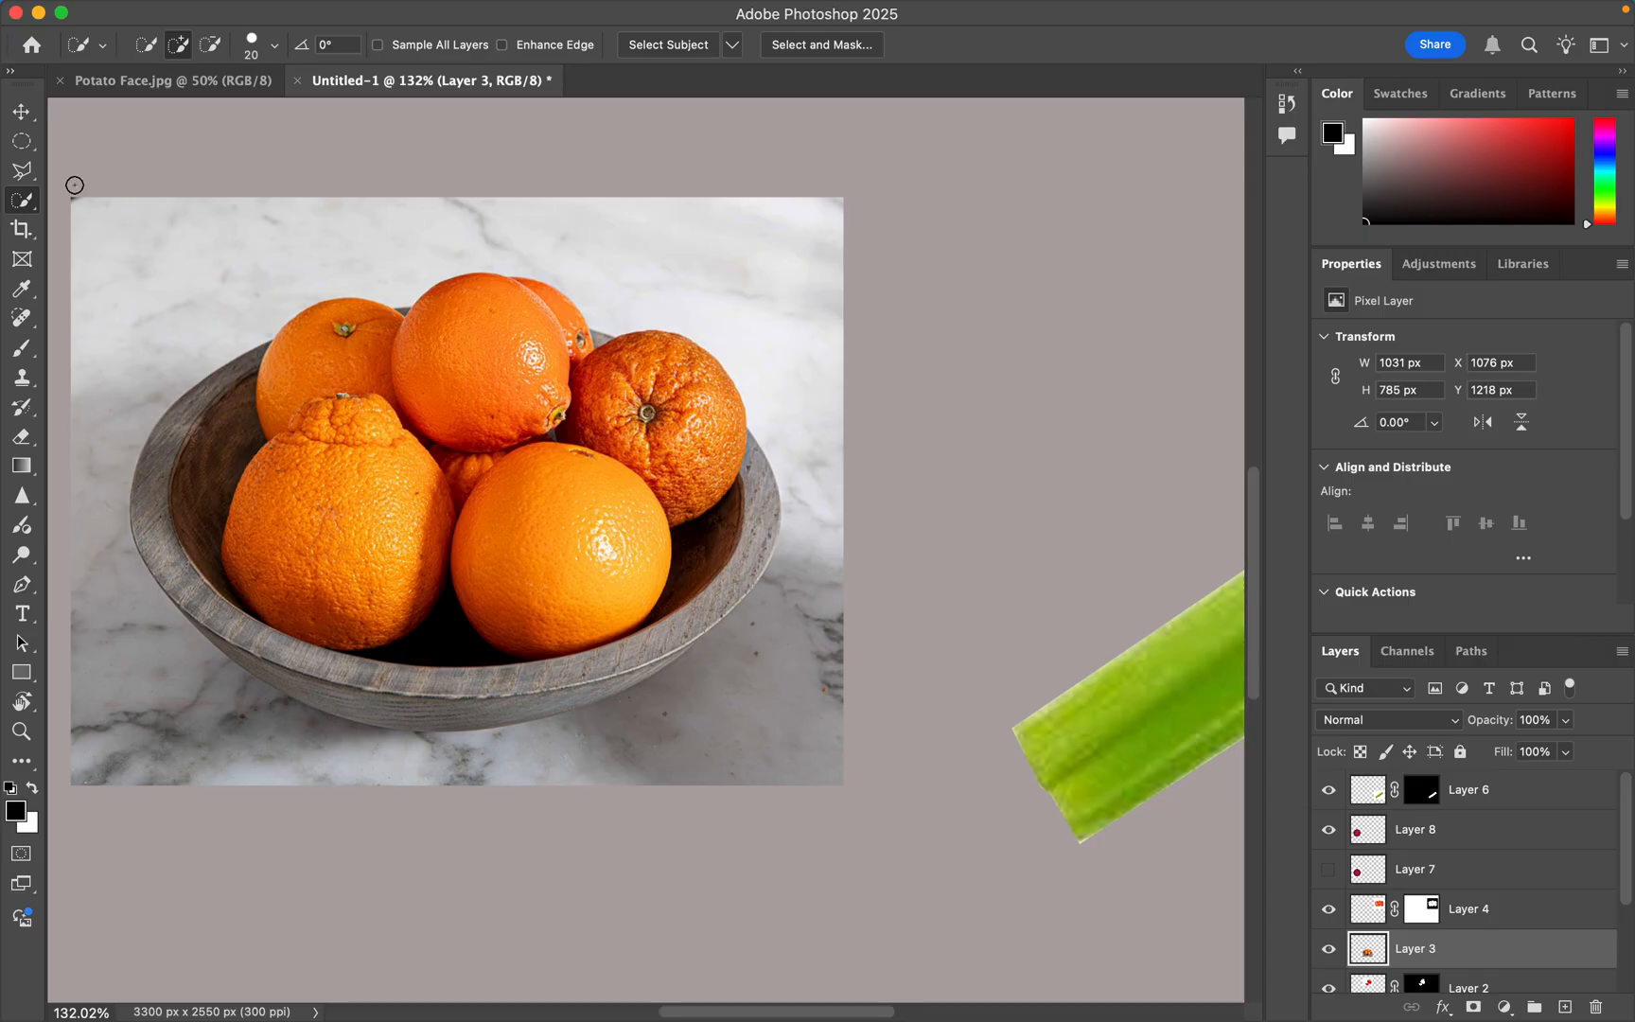
# - Trace a closed selection around the outer edge of the oranges and bowl with the Magnetic Lasso tool
pyautogui.click(19, 208)
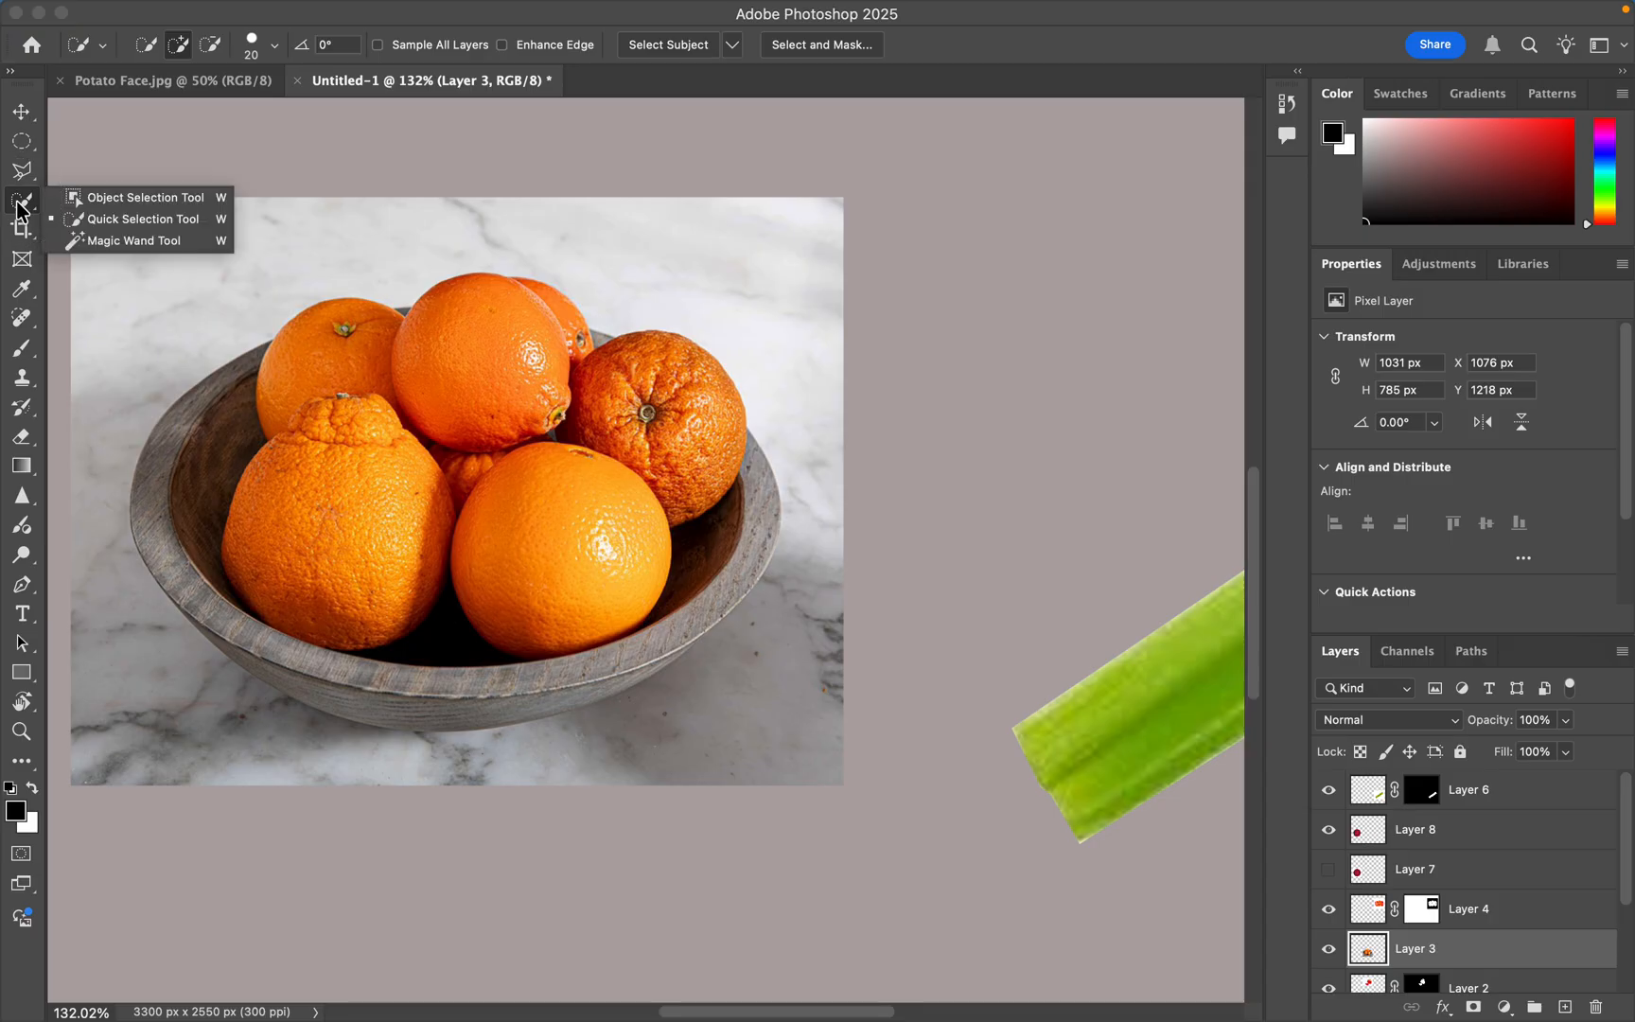
pyautogui.click(26, 176)
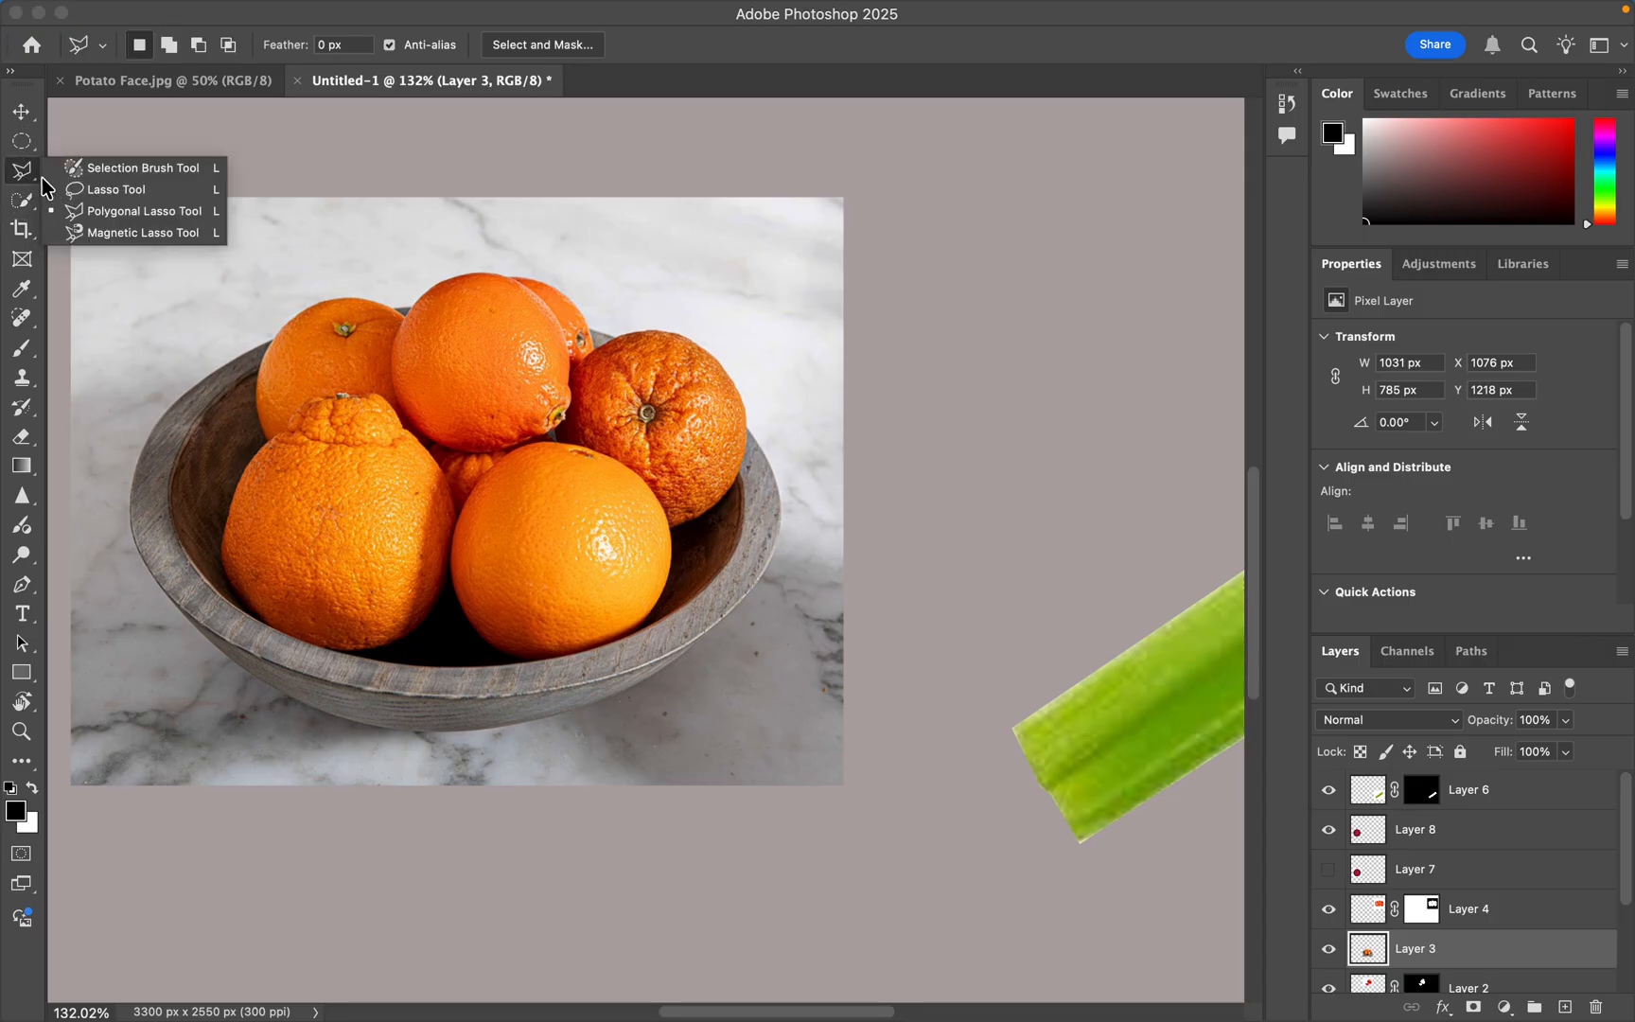
pyautogui.click(116, 232)
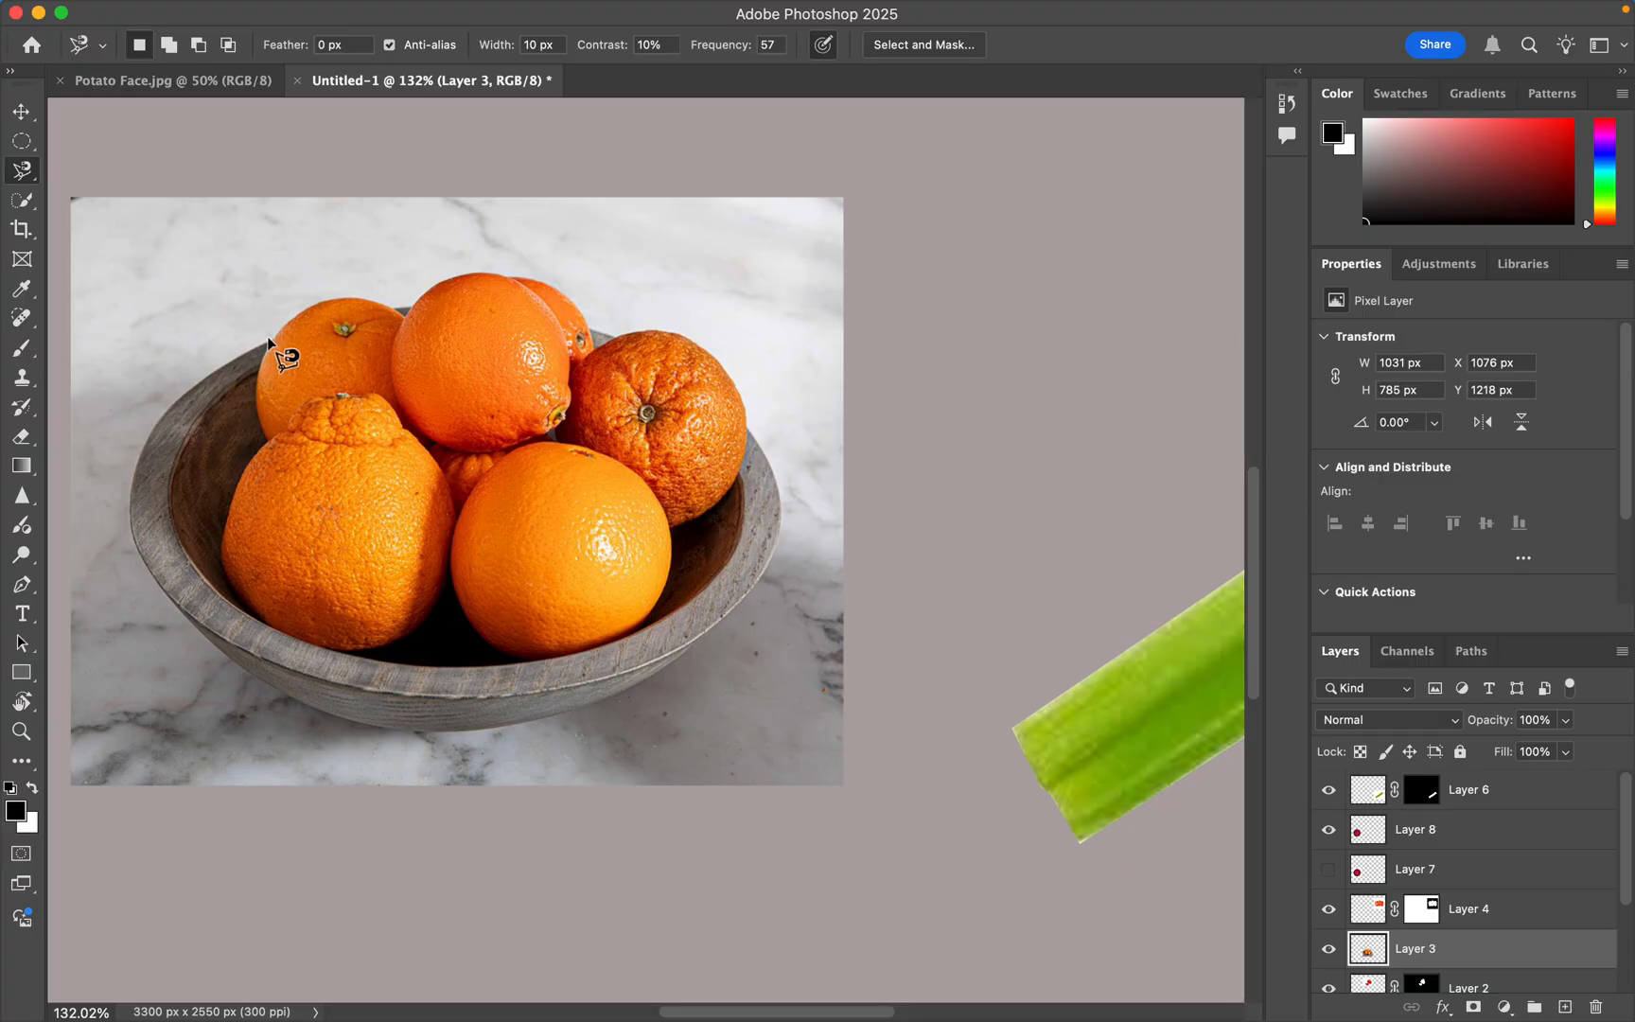
pyautogui.click(269, 339)
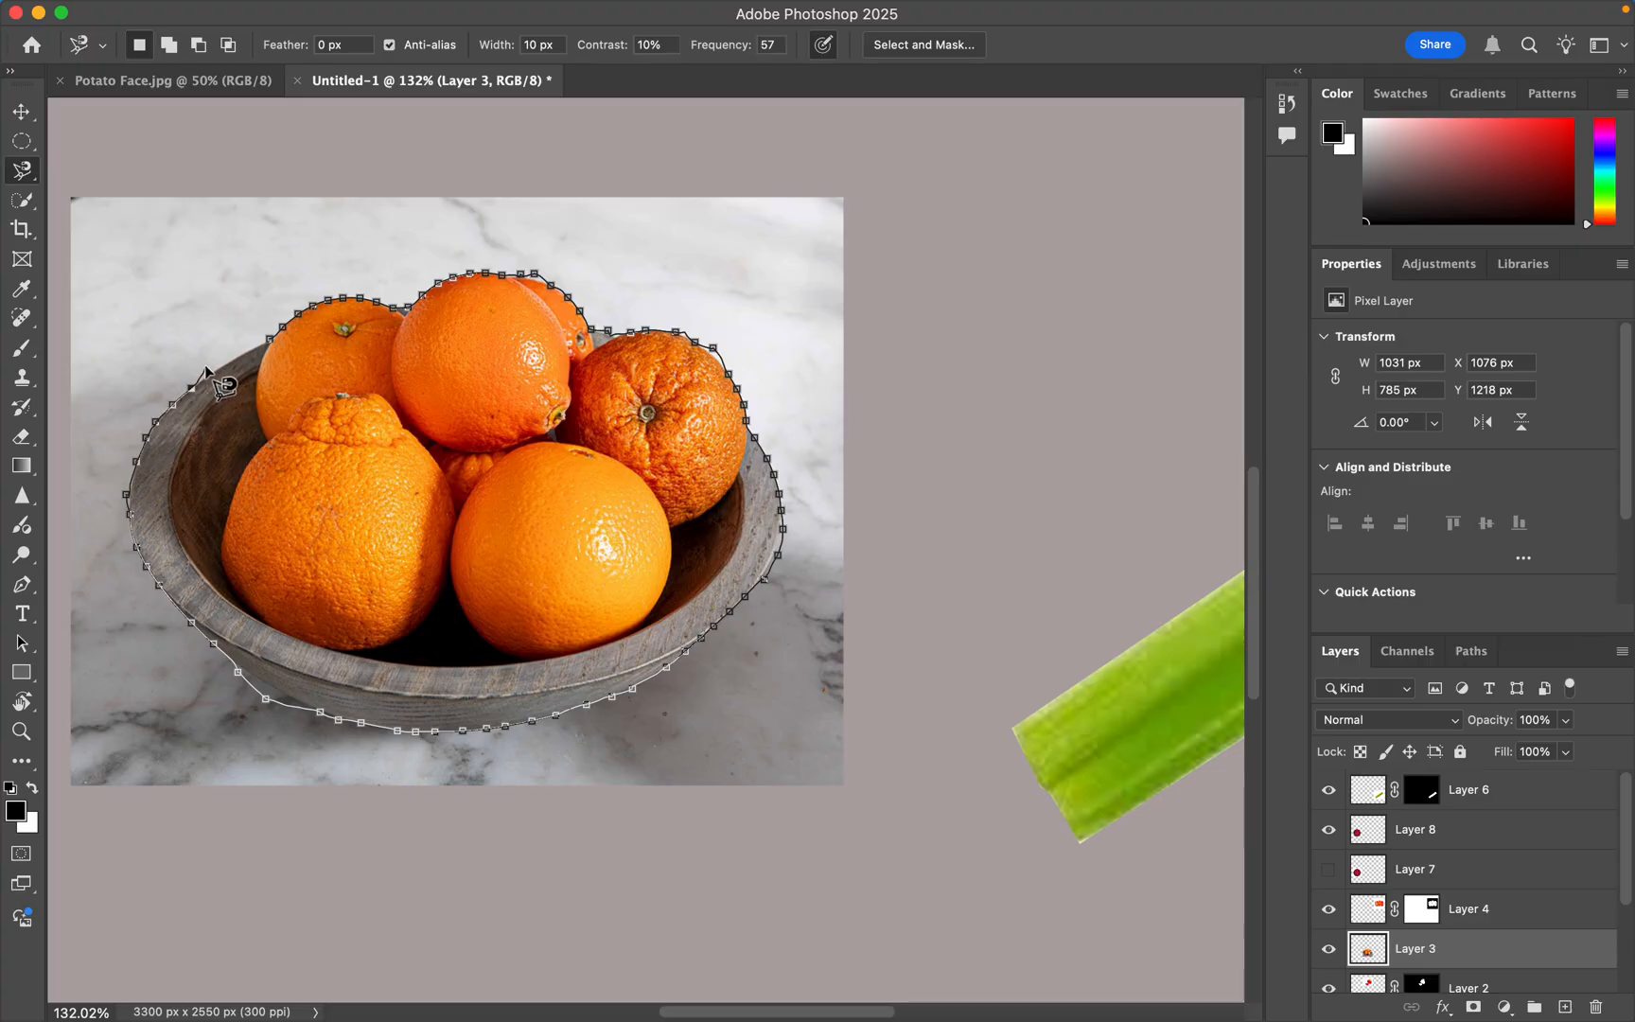
pyautogui.click(265, 336)
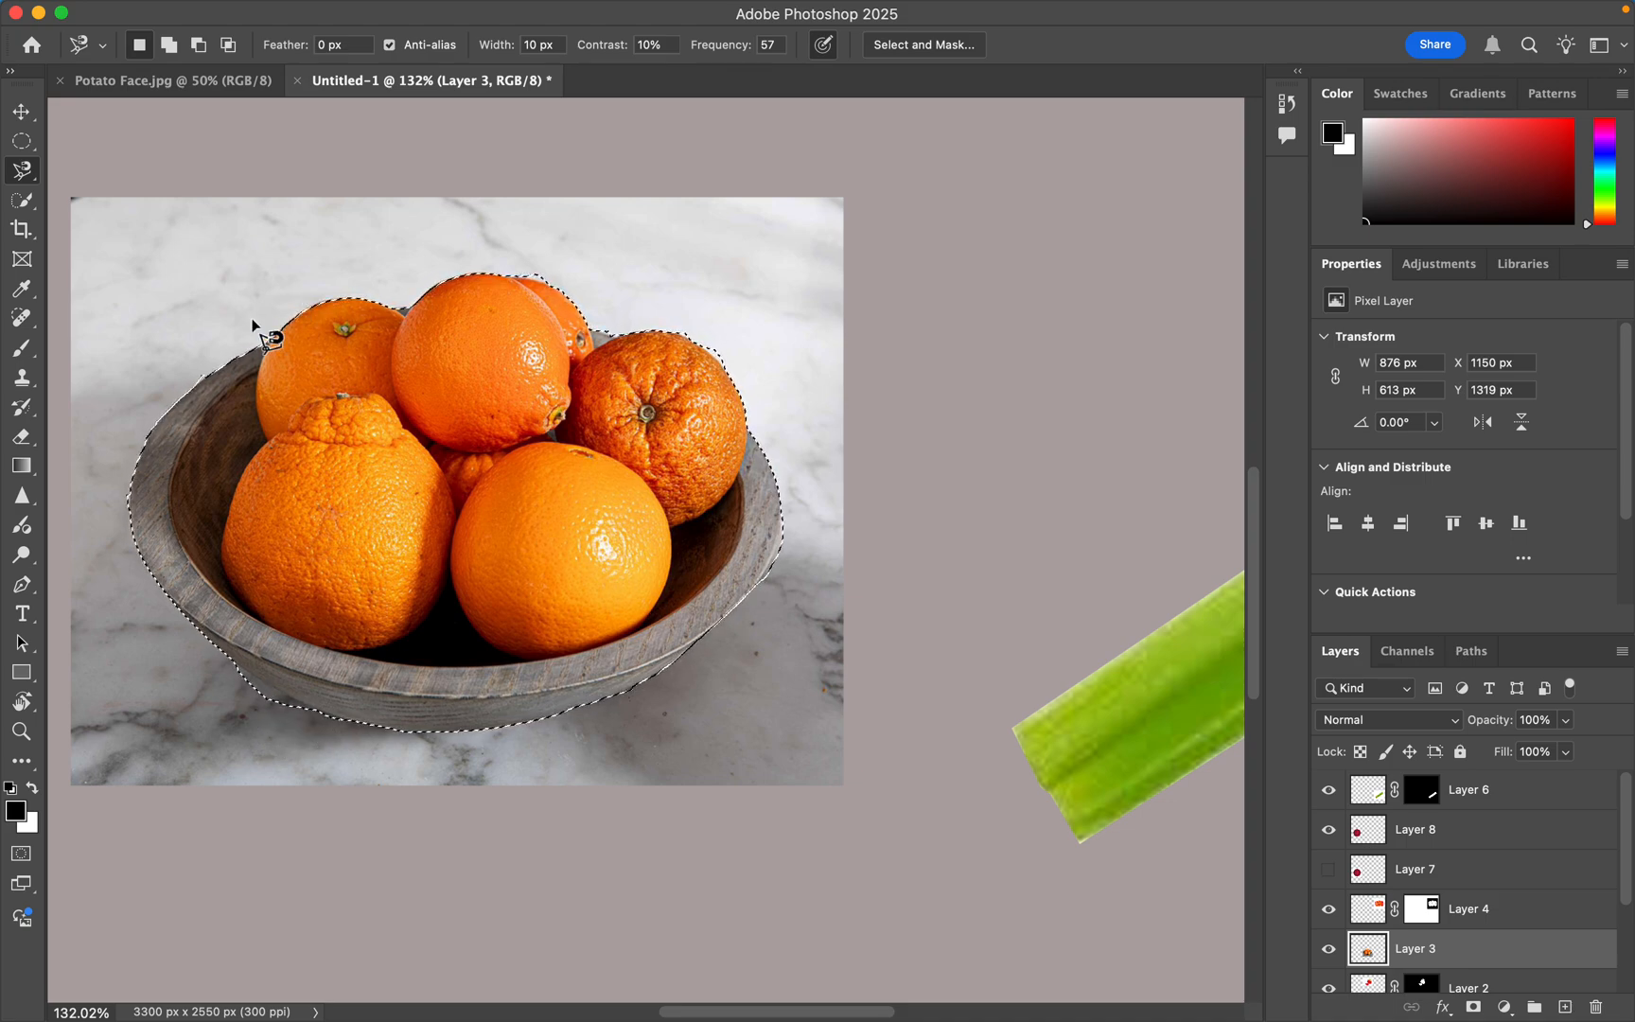
# - Subtract the excess area along the bowl's lower-left edge from the selection with the Quick Selection tool
pyautogui.rightClick(24, 171)
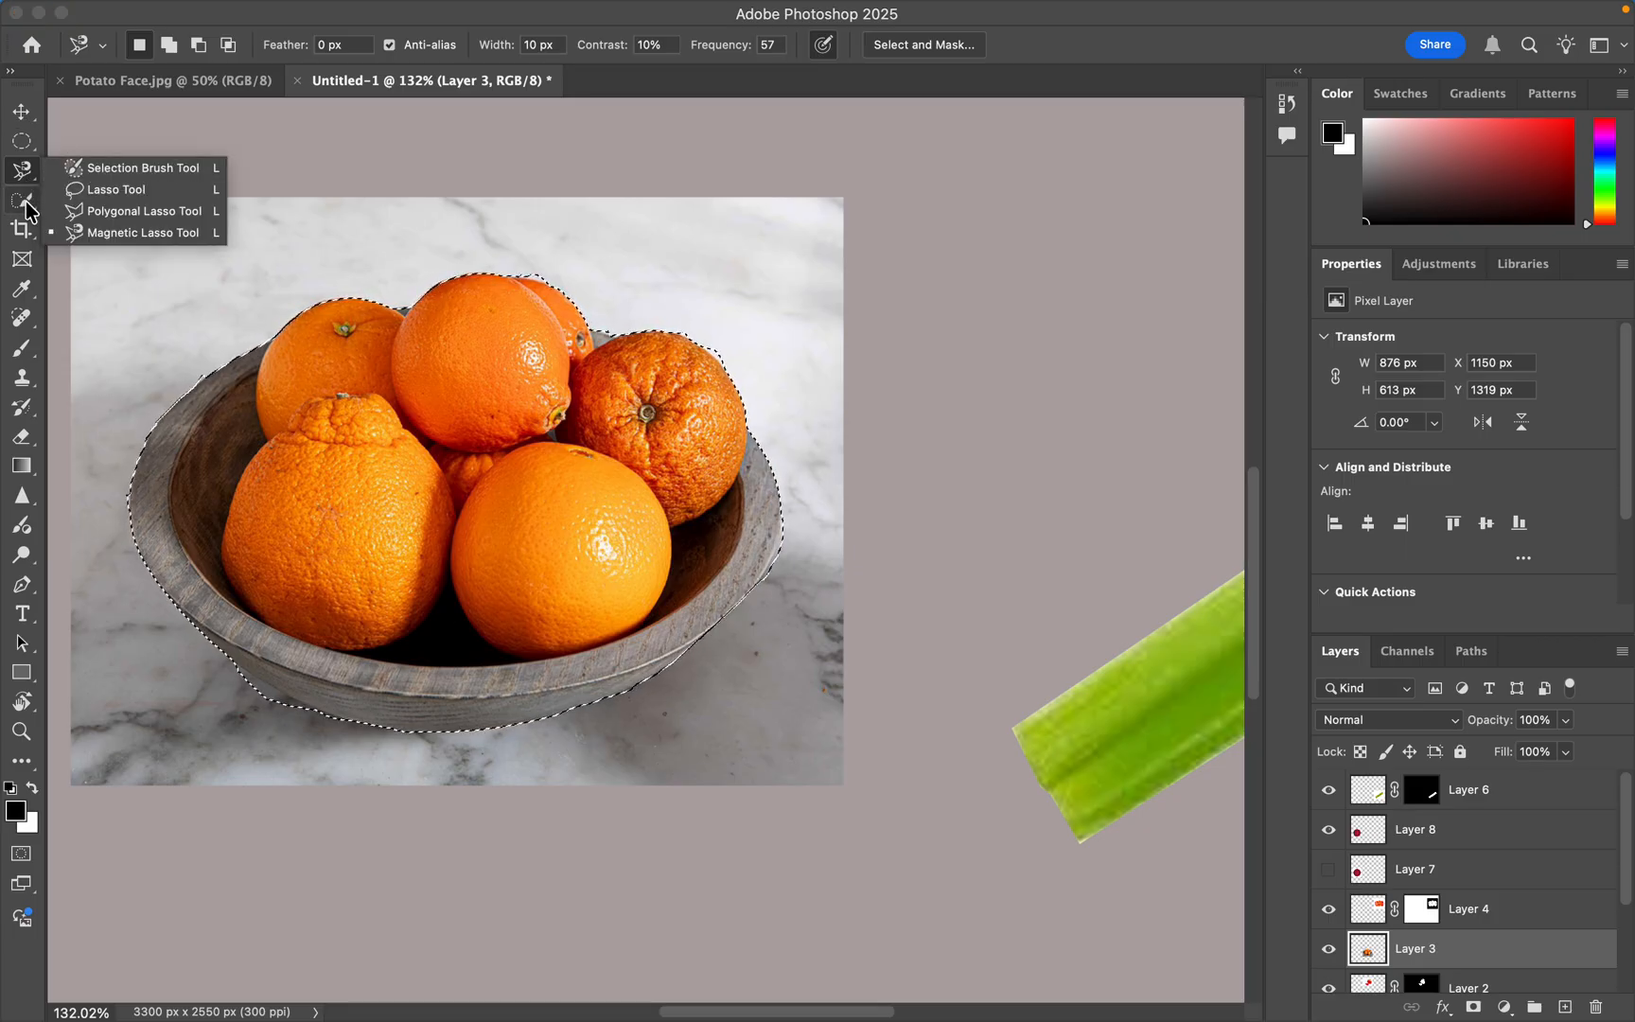
pyautogui.click(25, 202)
pyautogui.rightClick(26, 207)
pyautogui.click(85, 214)
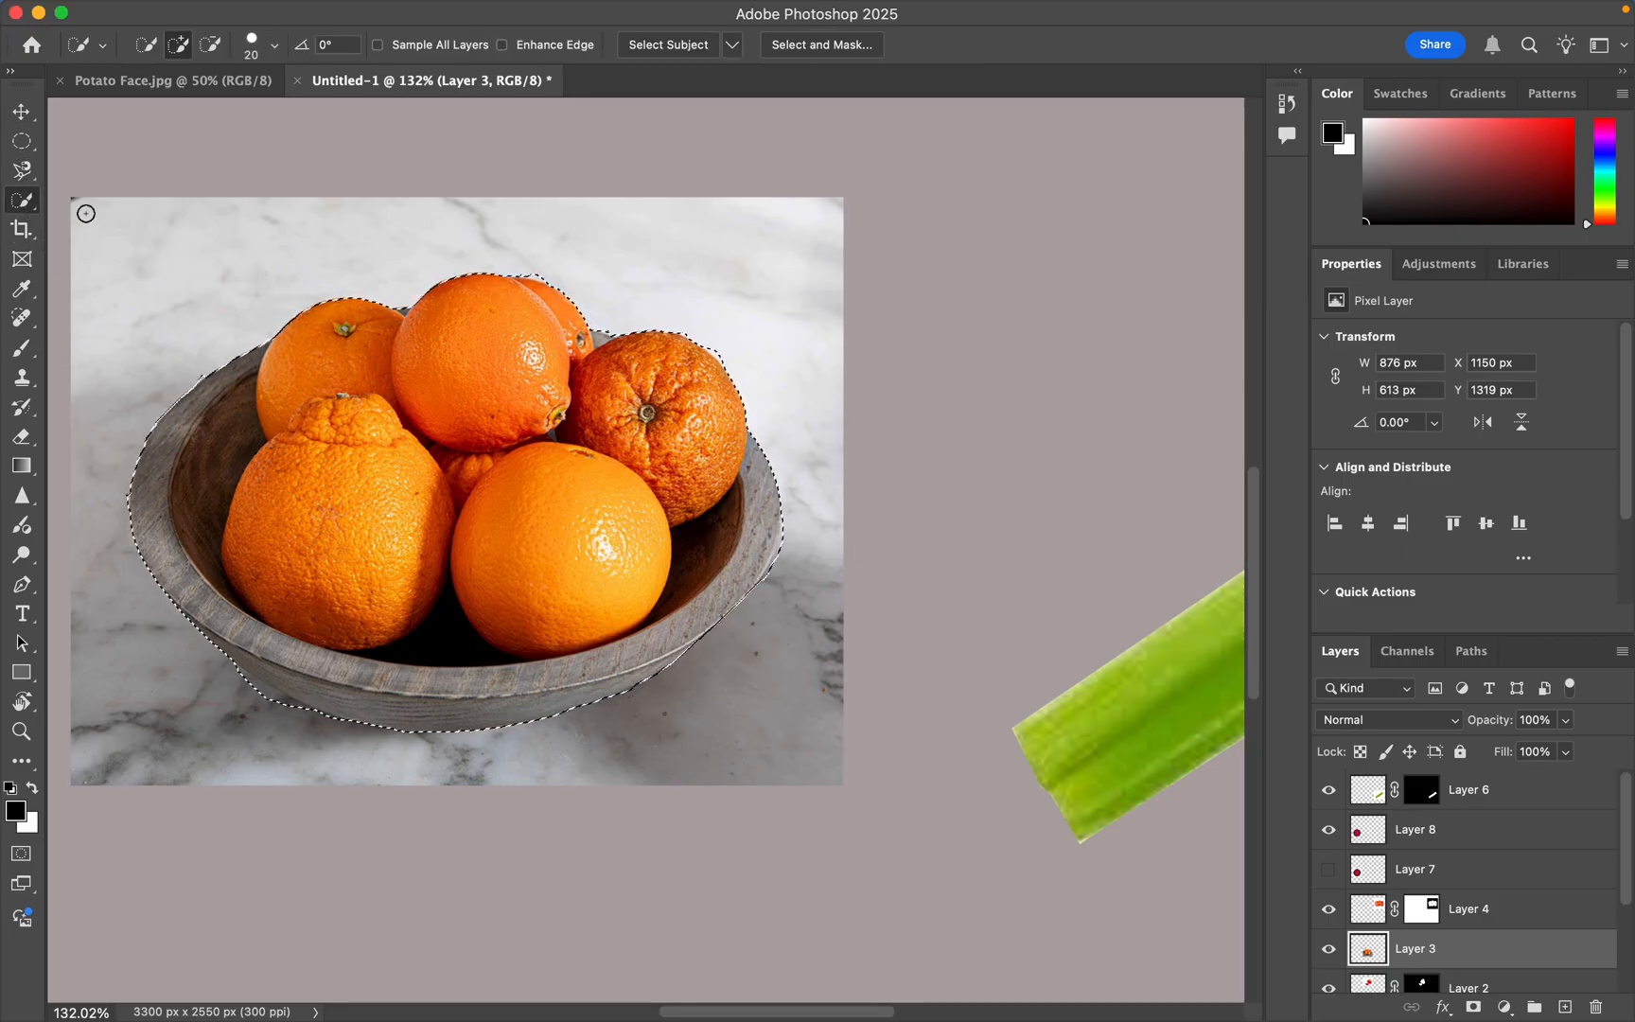
pyautogui.click(210, 52)
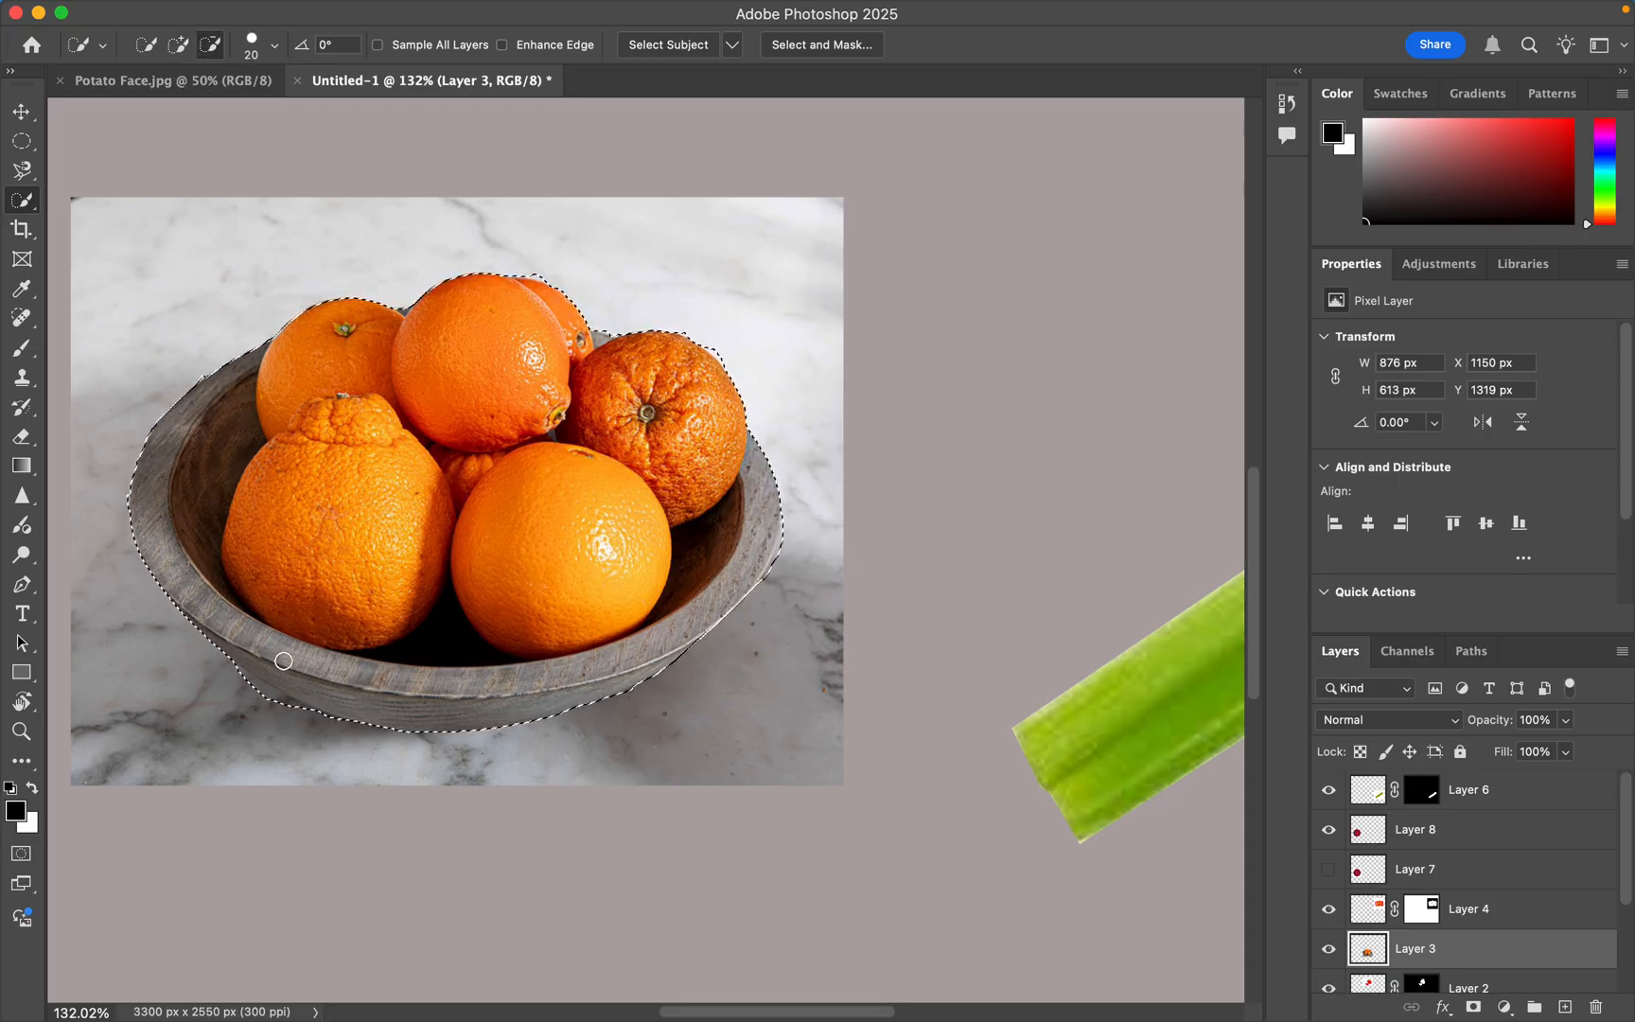
pyautogui.rightClick(272, 702)
pyautogui.click(262, 698)
pyautogui.moveTo(277, 701)
pyautogui.mouseDown()
pyautogui.moveTo(229, 675)
pyautogui.moveTo(293, 710)
pyautogui.moveTo(384, 711)
pyautogui.mouseUp()
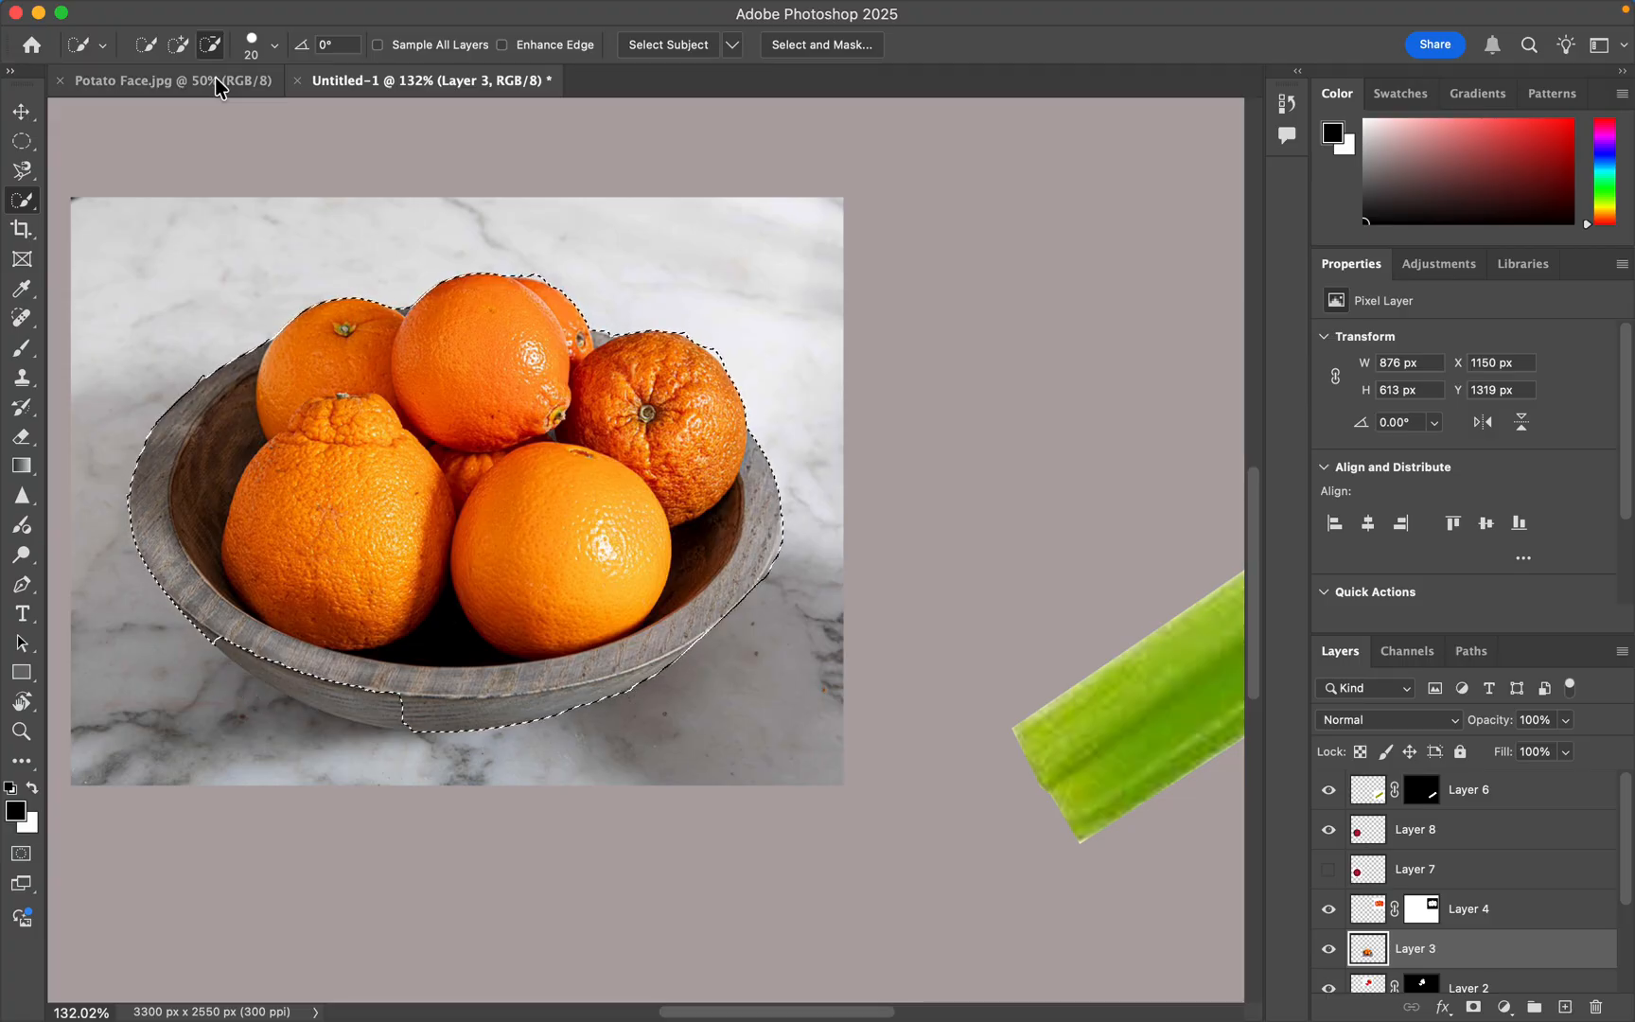
# - Add the bowl's missing lower-left side back to the selection with Quick Selection and mask Layer 3 with it
pyautogui.click(180, 47)
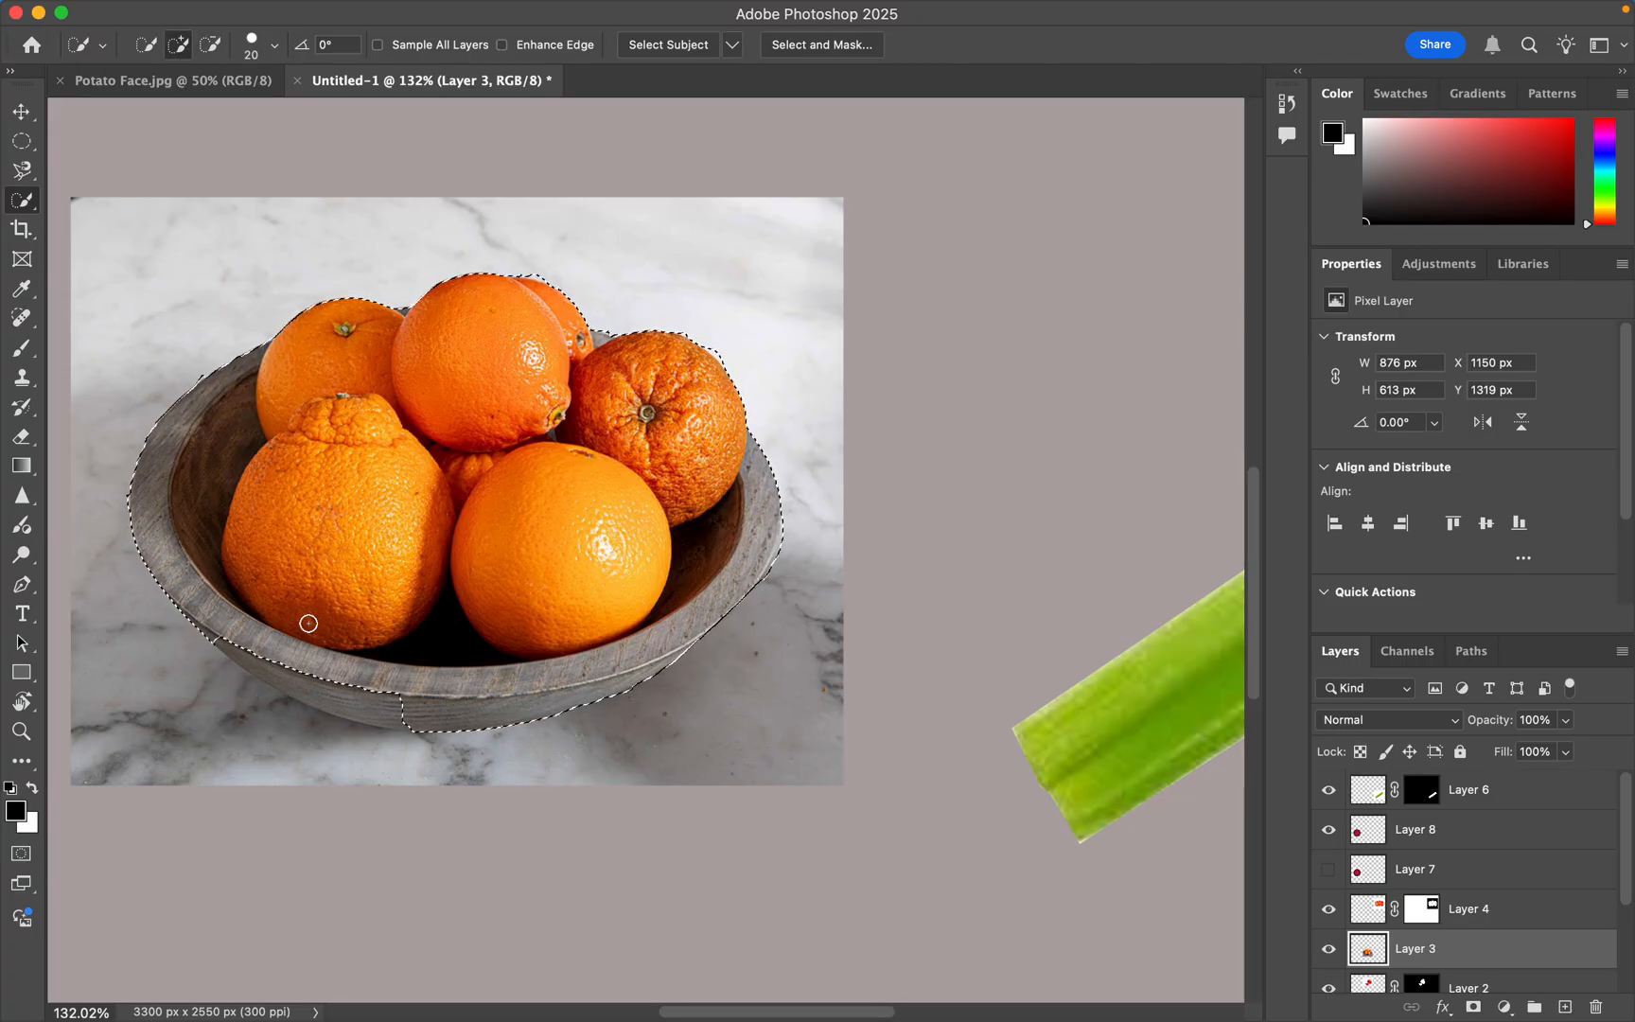
pyautogui.rightClick(269, 650)
pyautogui.click(272, 659)
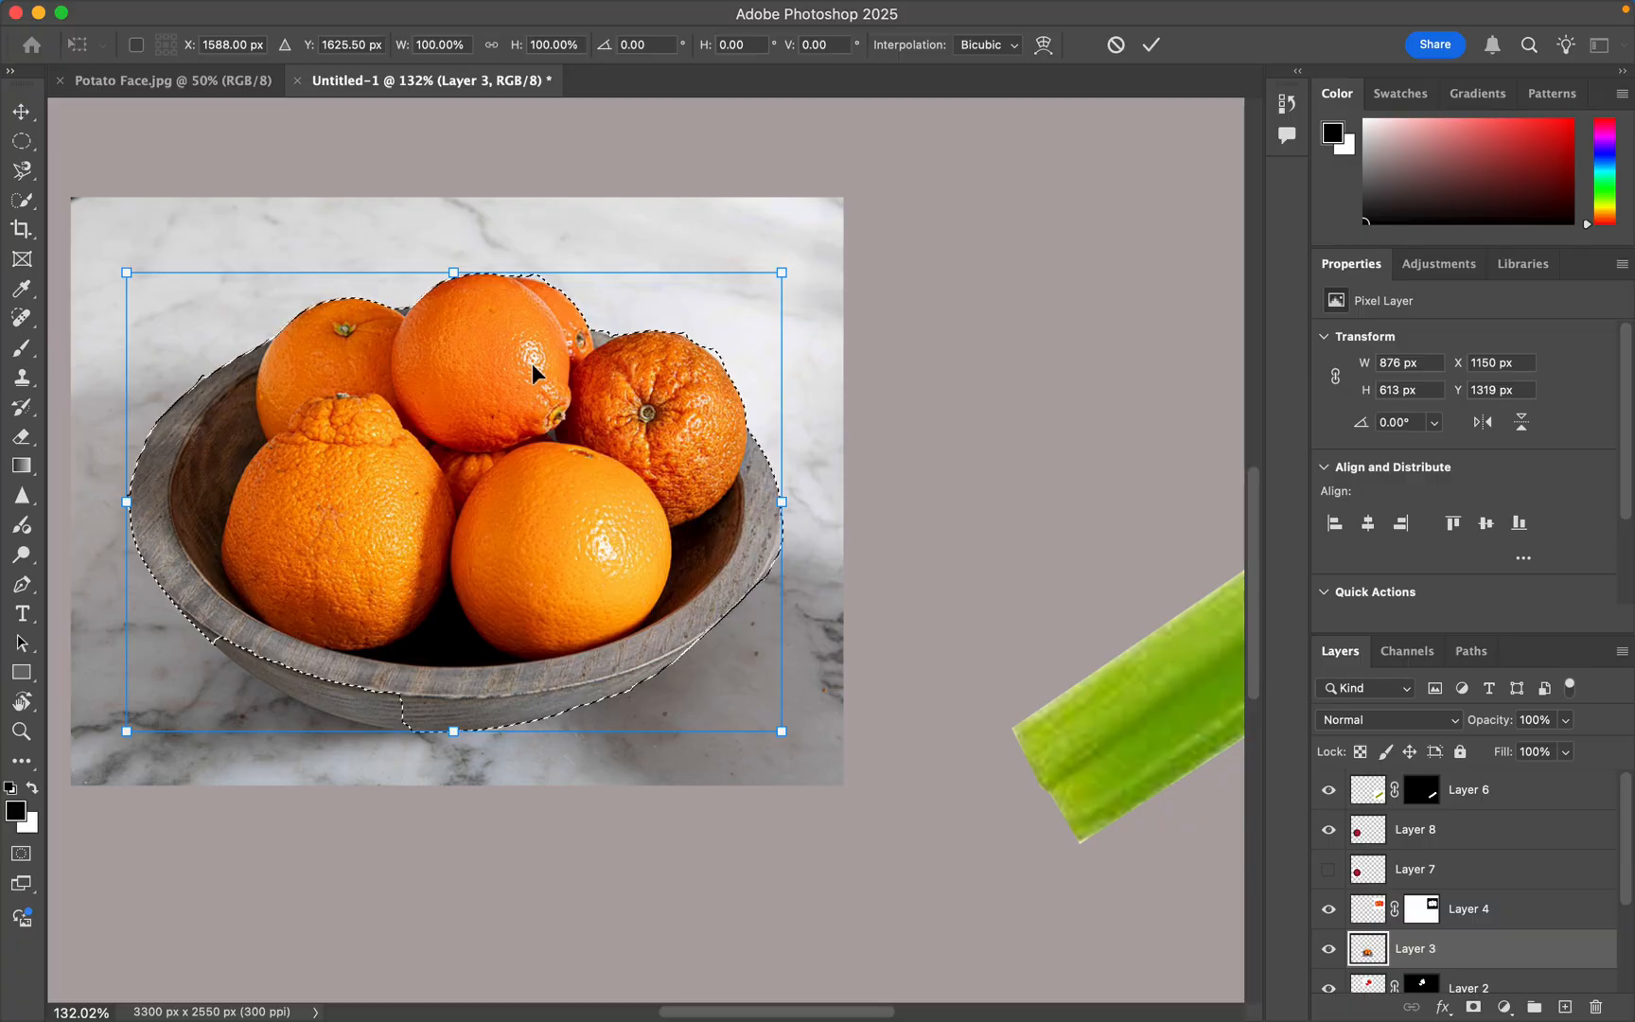
pyautogui.click(1151, 49)
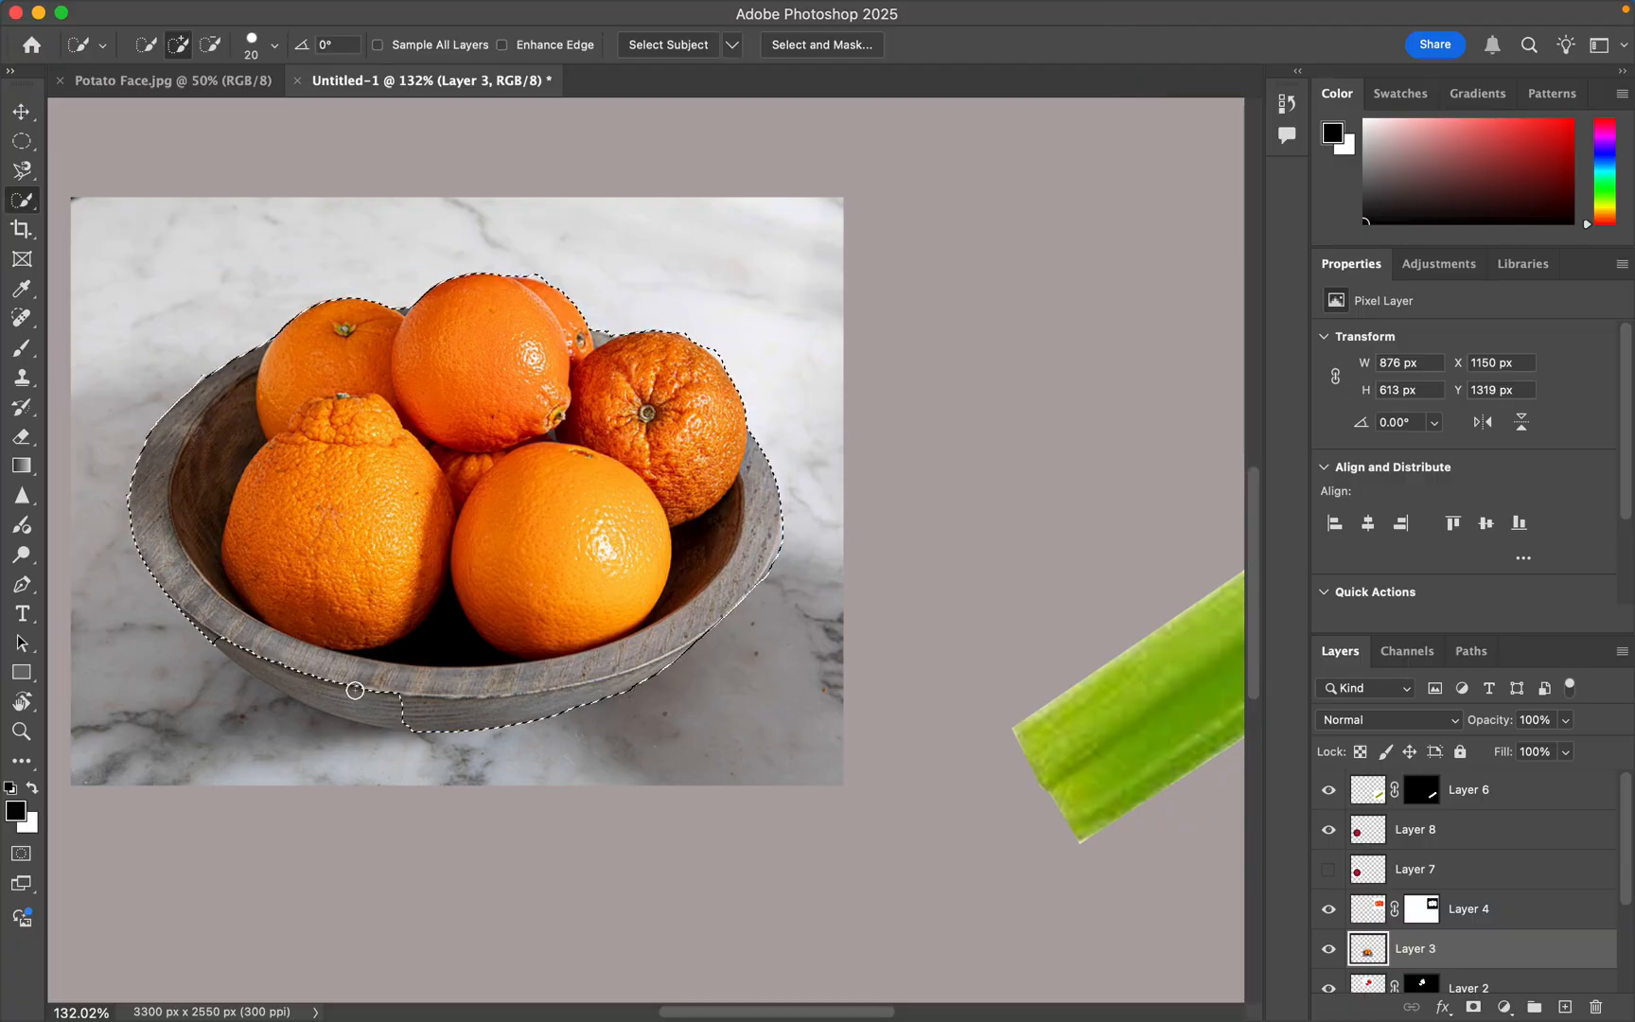
pyautogui.moveTo(334, 683); pyautogui.dragTo(377, 693)
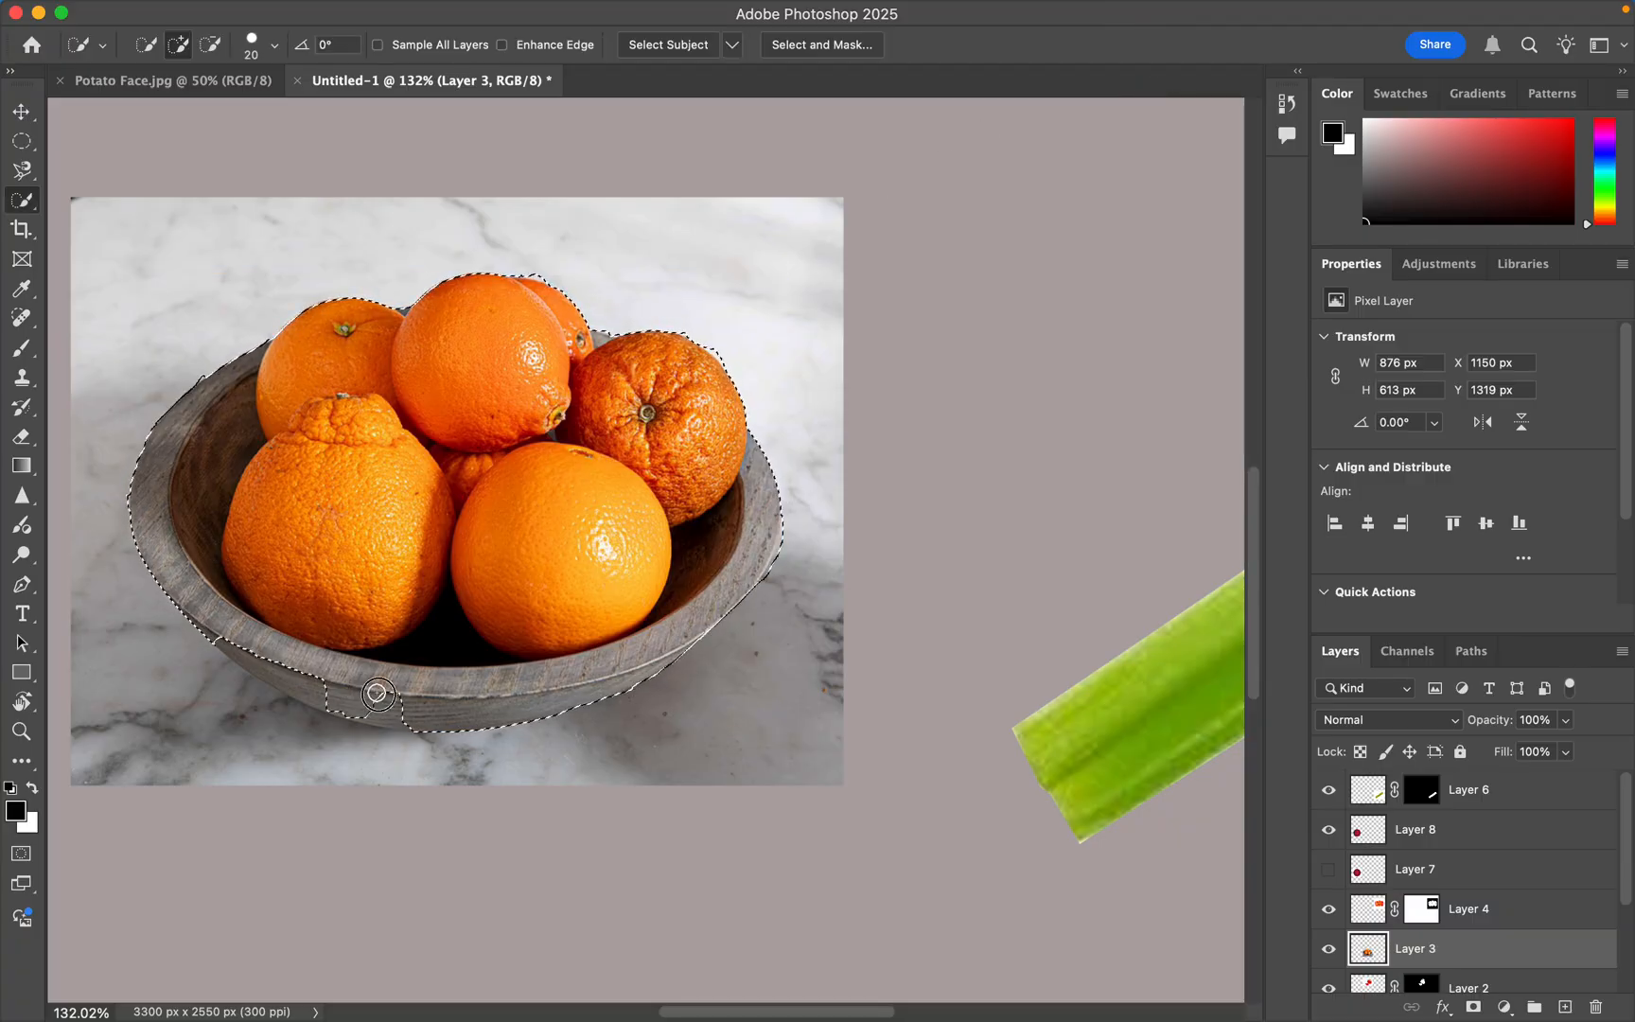
pyautogui.rightClick(274, 672)
pyautogui.click(274, 672)
pyautogui.click(1472, 1008)
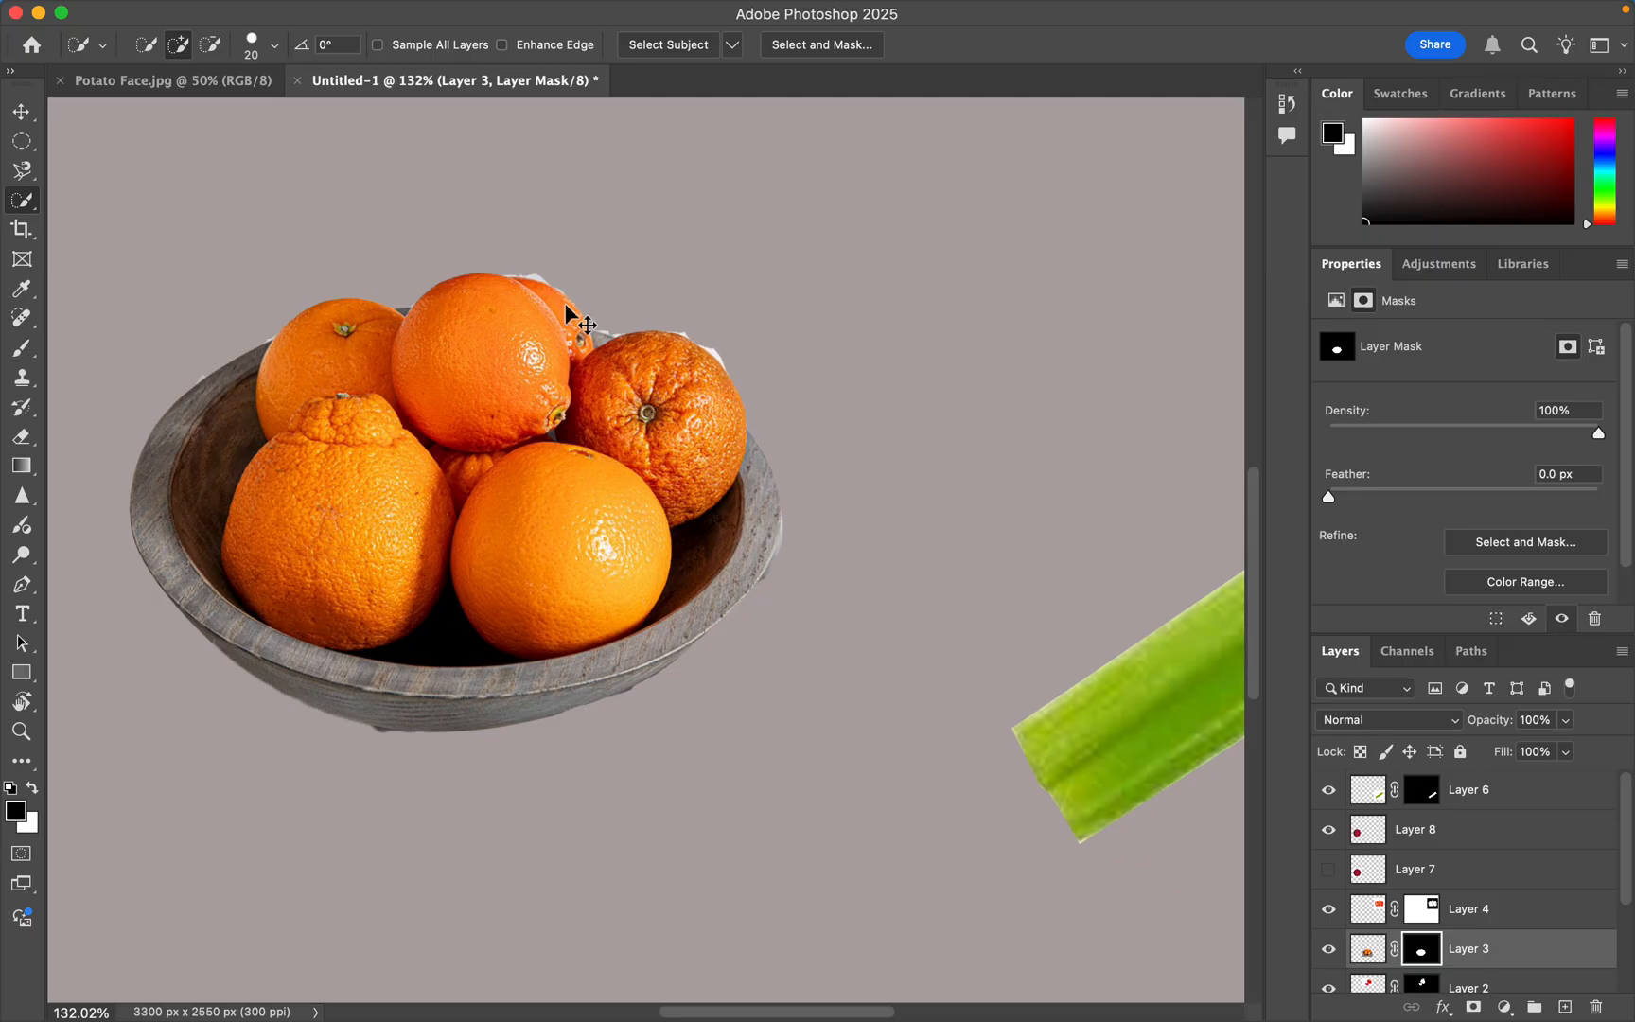
pyautogui.scroll(-5, 575, 317)
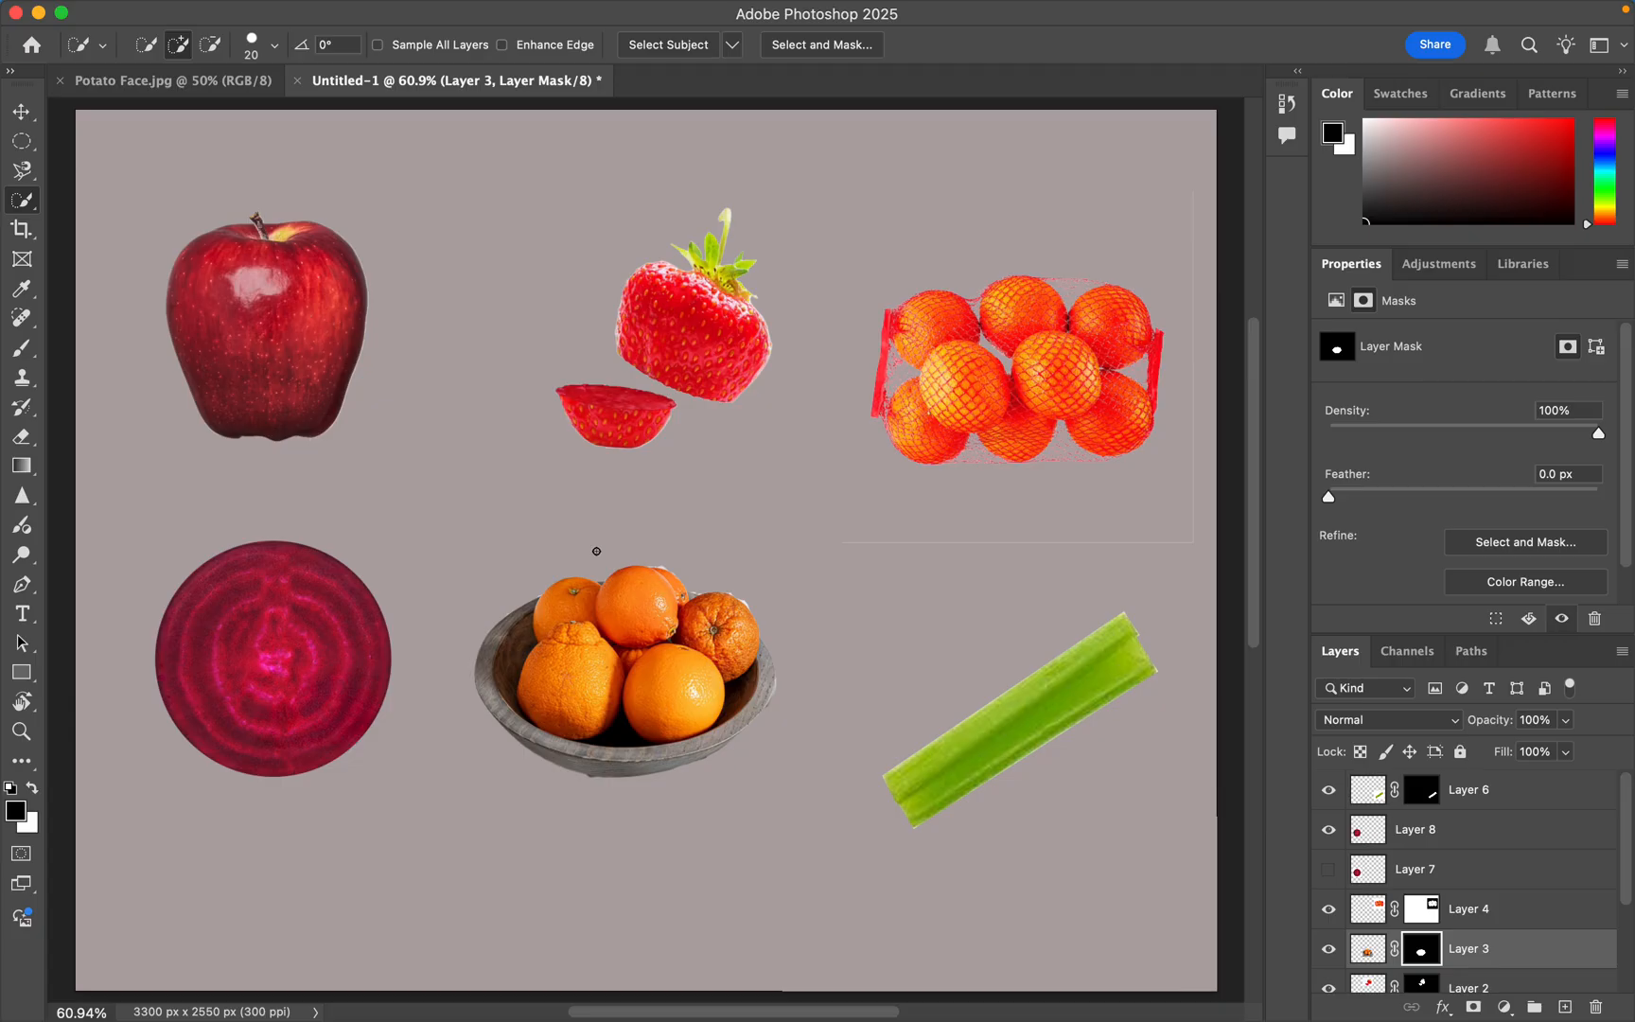